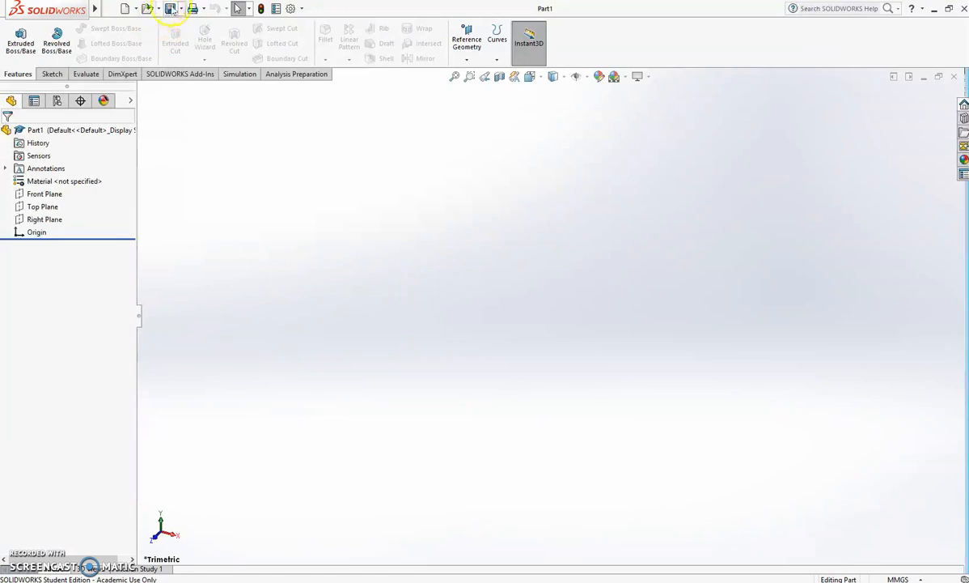
Step: Save the new part in the pulley folder under the file name base
left_click(198, 37)
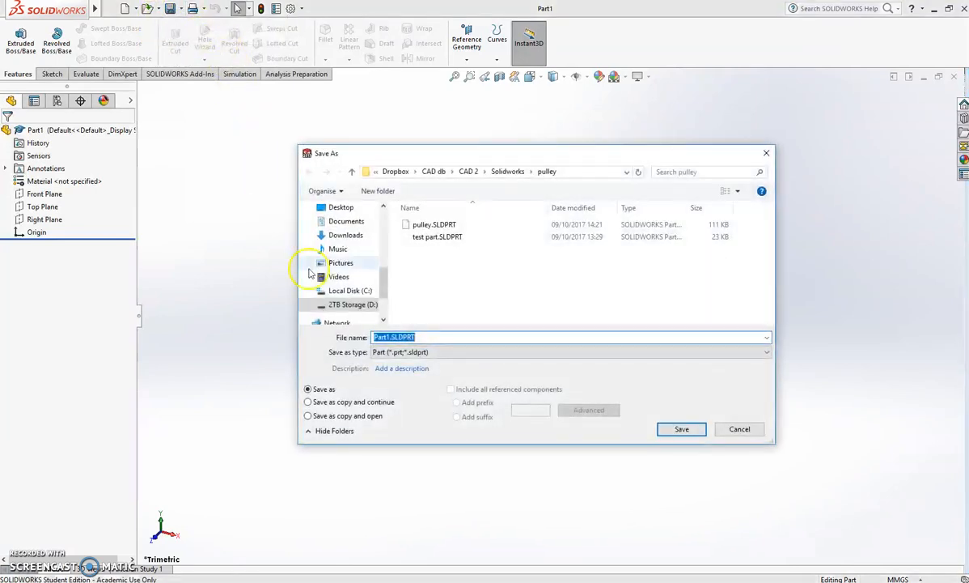
type("base")
key("Return")
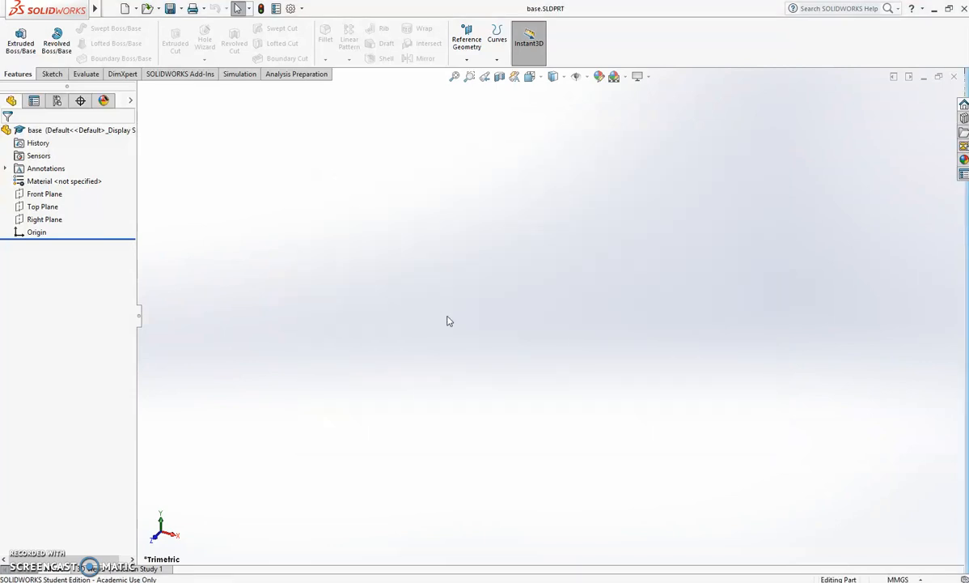
Step: Snip the two base drawing views from the Flat Pulley 2016 PDF and paste the picture into the SOLIDWORKS part
key("alt+Tab")
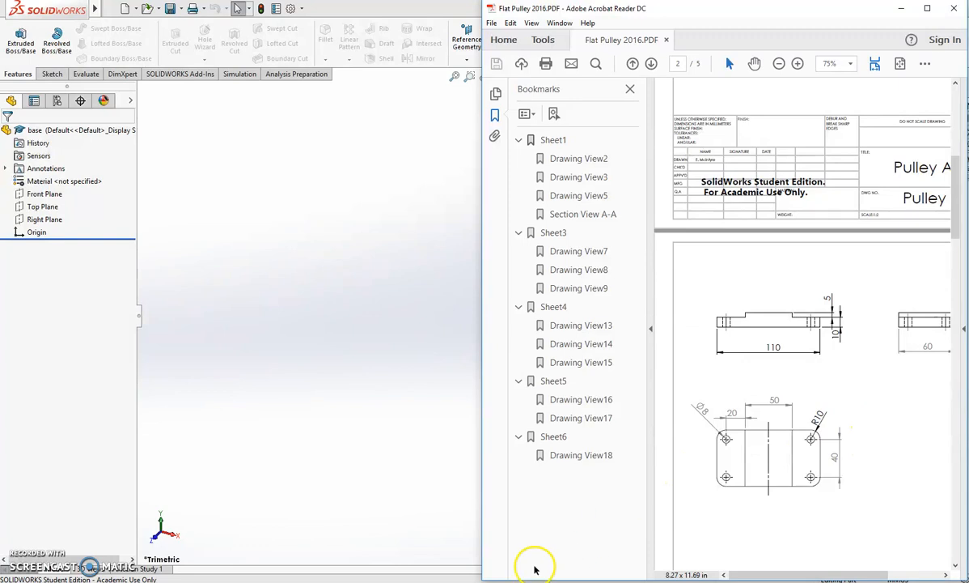
left_click(502, 582)
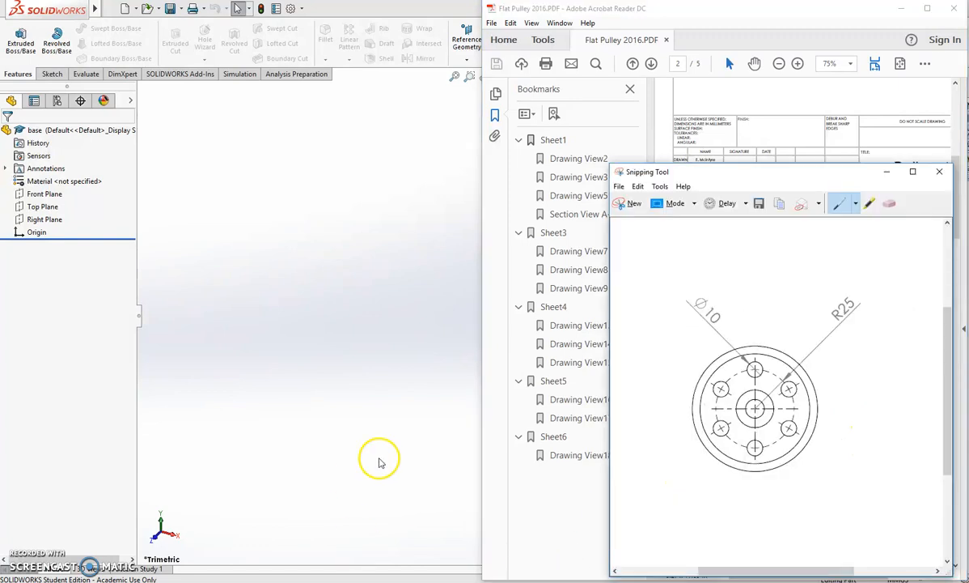
left_click(631, 204)
left_click_drag(688, 275, 883, 505)
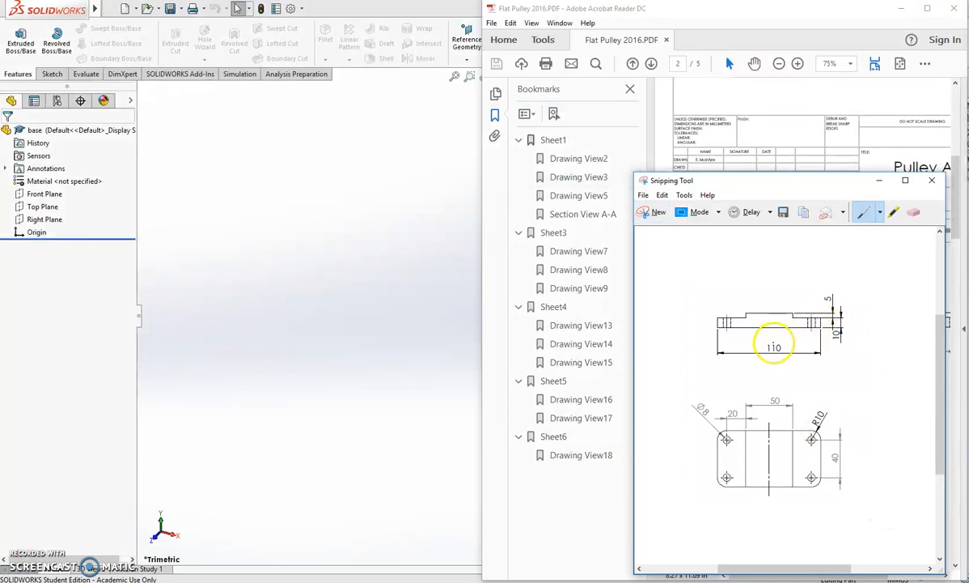
right_click(776, 346)
left_click(792, 359)
left_click(431, 227)
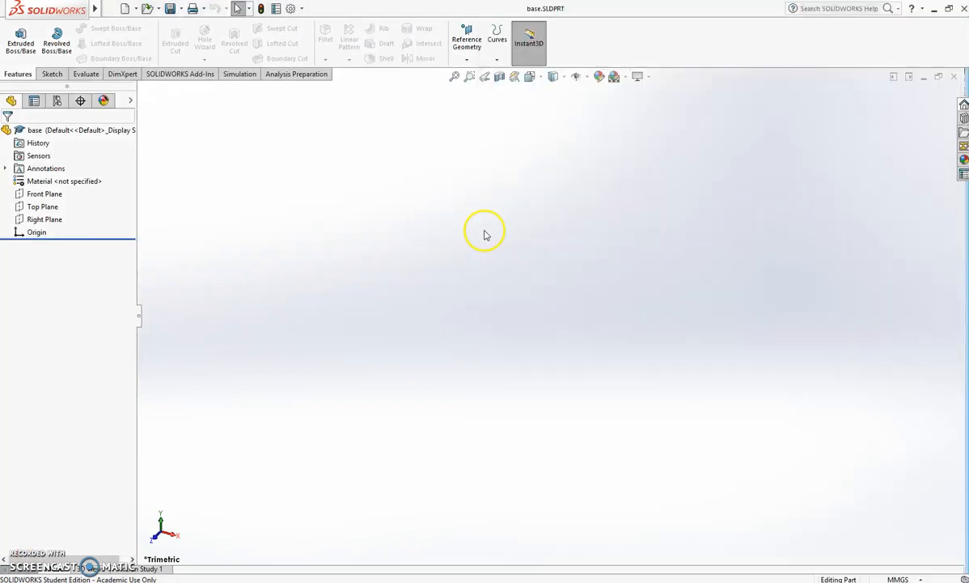
key("ctrl+v")
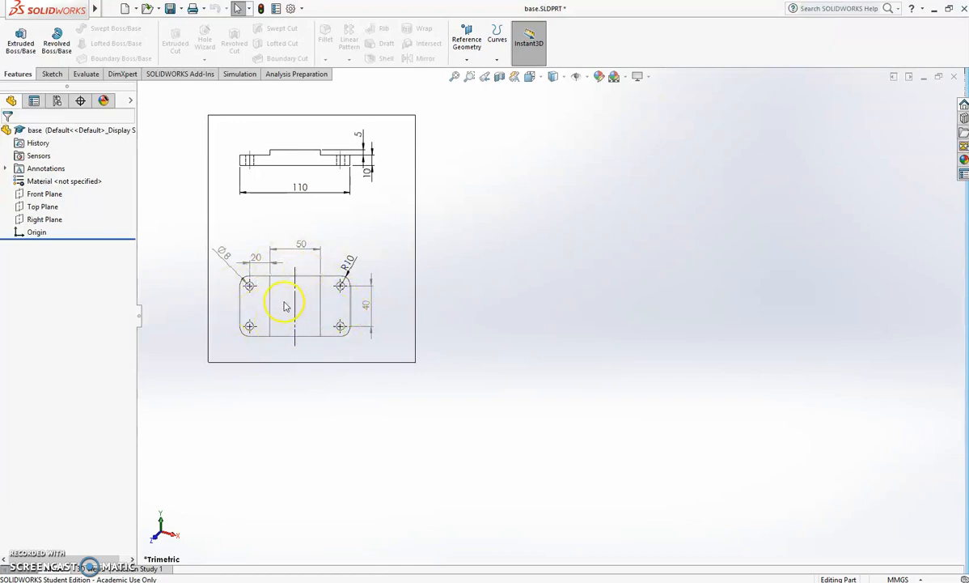
Step: Open a sketch on the Top Plane and move the pasted drawing picture closer to the origin
left_click(36, 207)
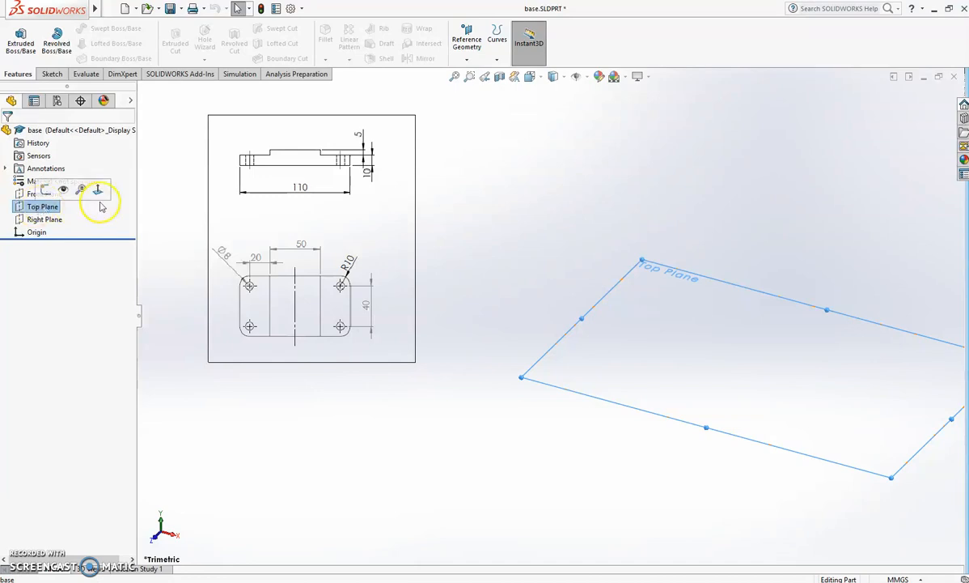
left_click(51, 73)
left_click(16, 36)
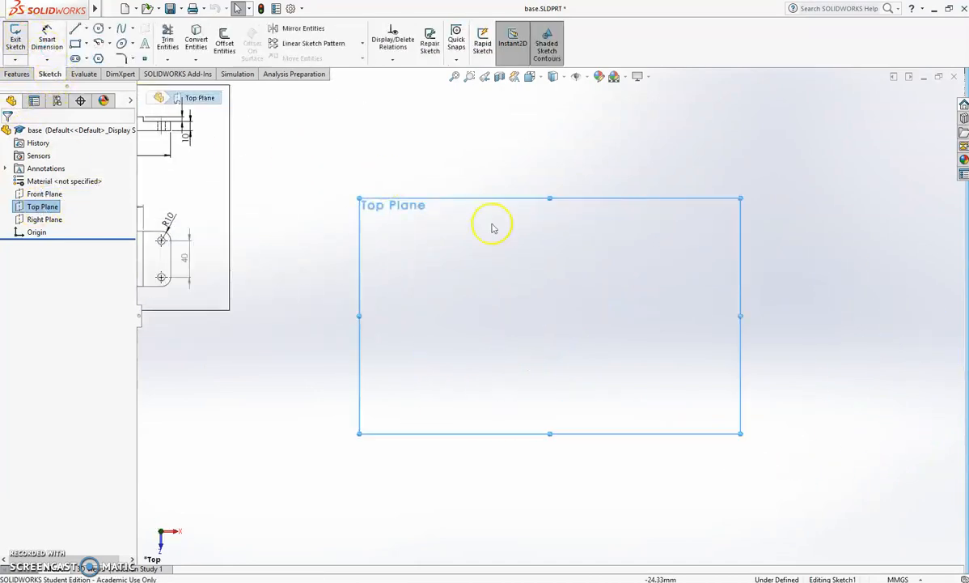
left_click_drag(313, 222, 396, 303)
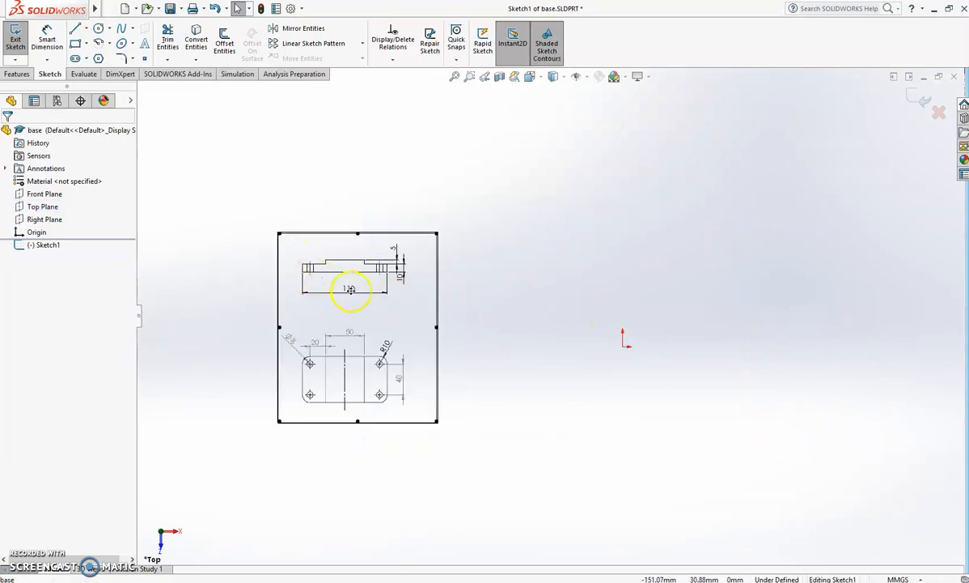
left_click_drag(547, 322, 520, 314)
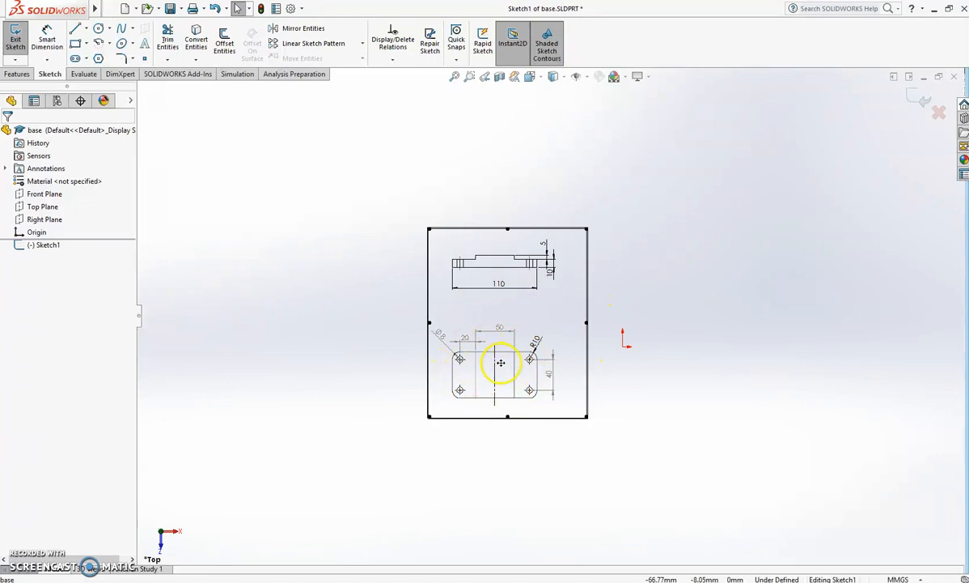
scroll(638, 288, "down", 4)
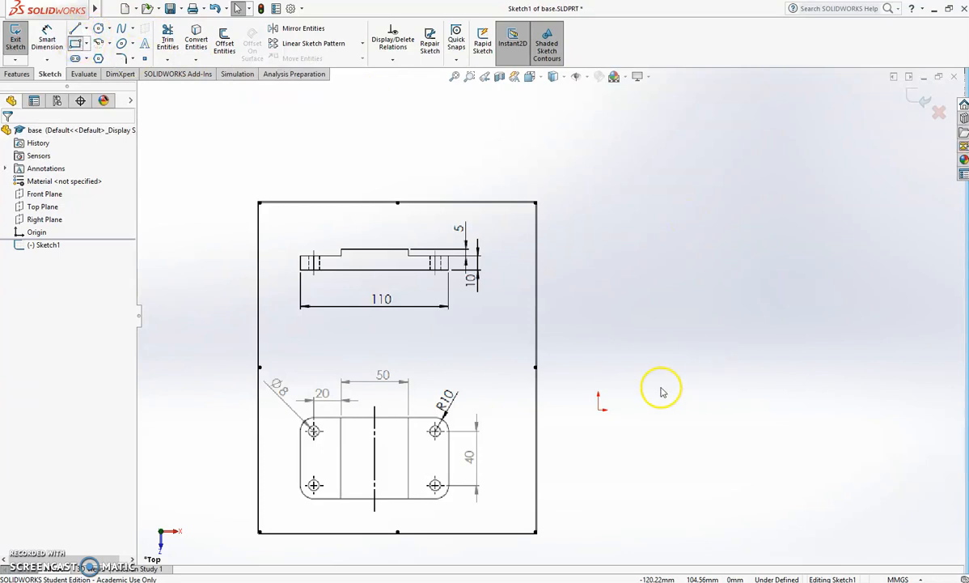
Step: Draw a corner rectangle about 72 by 38 mm from the origin and a full-height inner rectangle about 27 mm wide
left_click(599, 408)
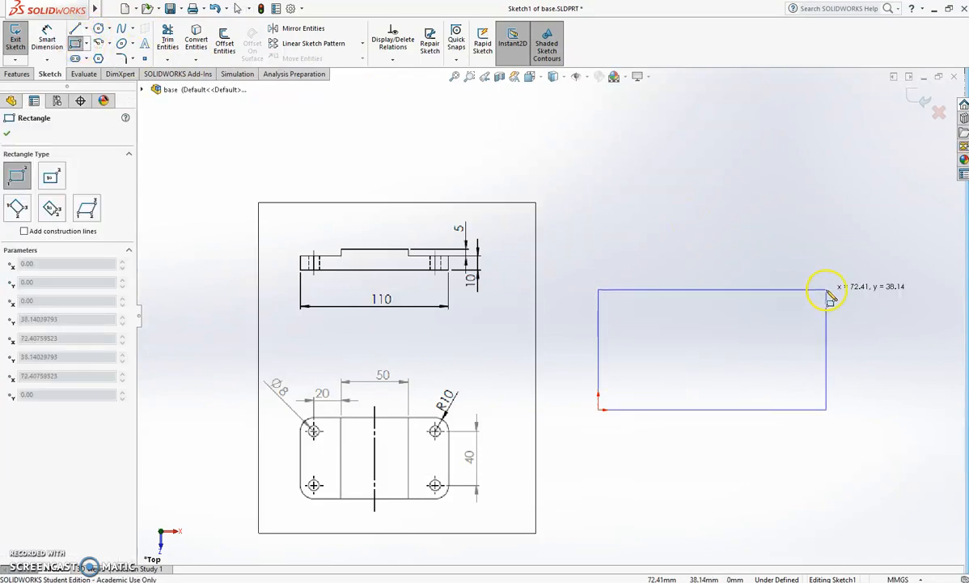
left_click(825, 289)
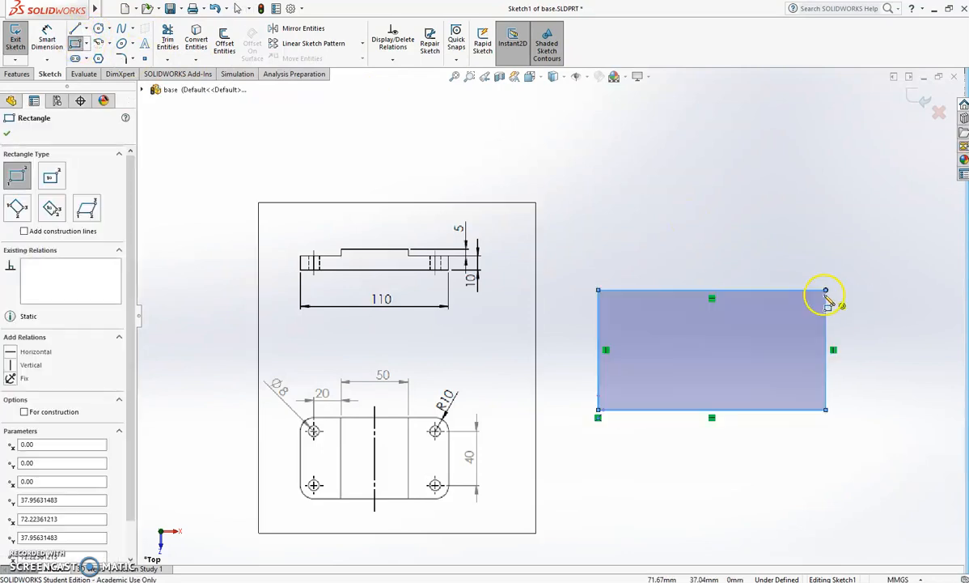
left_click(666, 290)
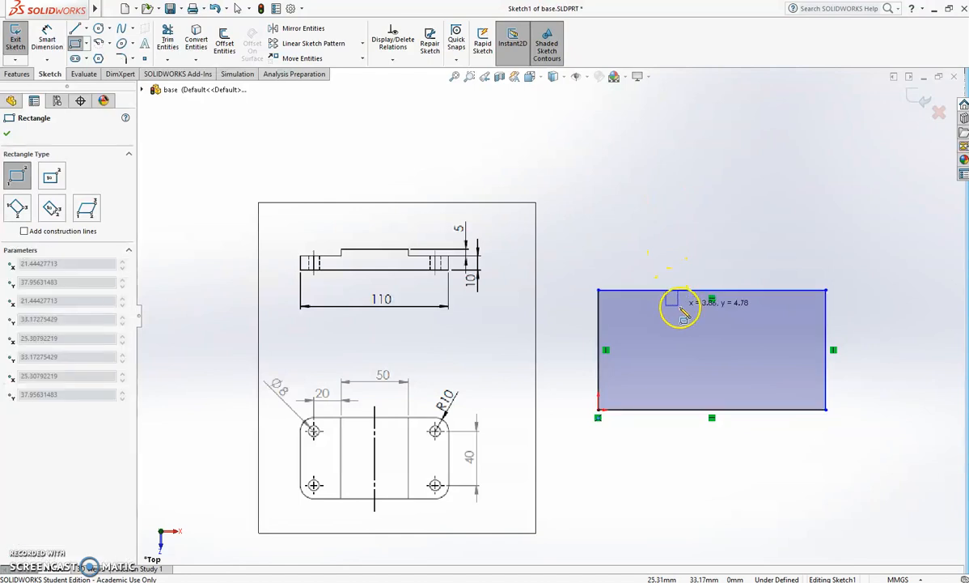
left_click(753, 410)
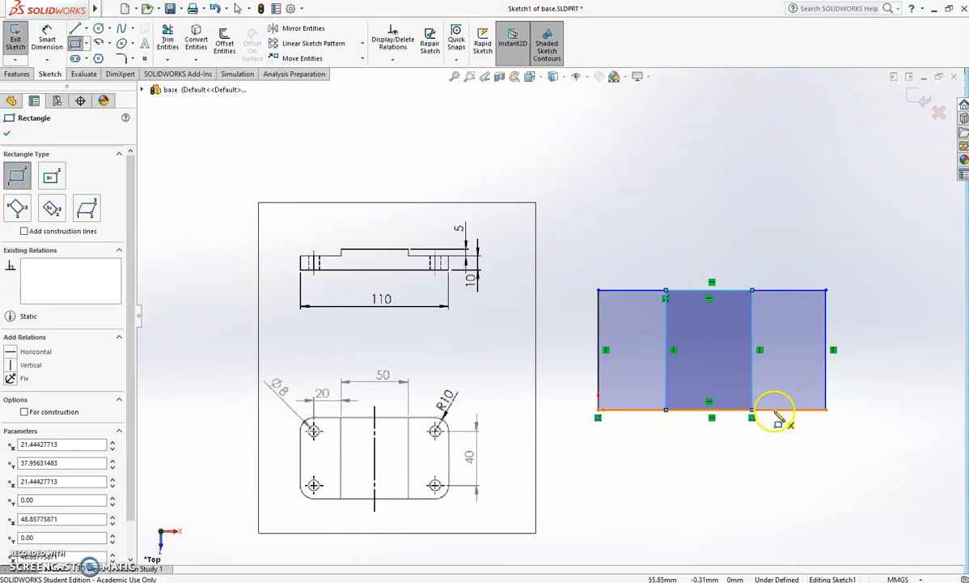
key("Escape")
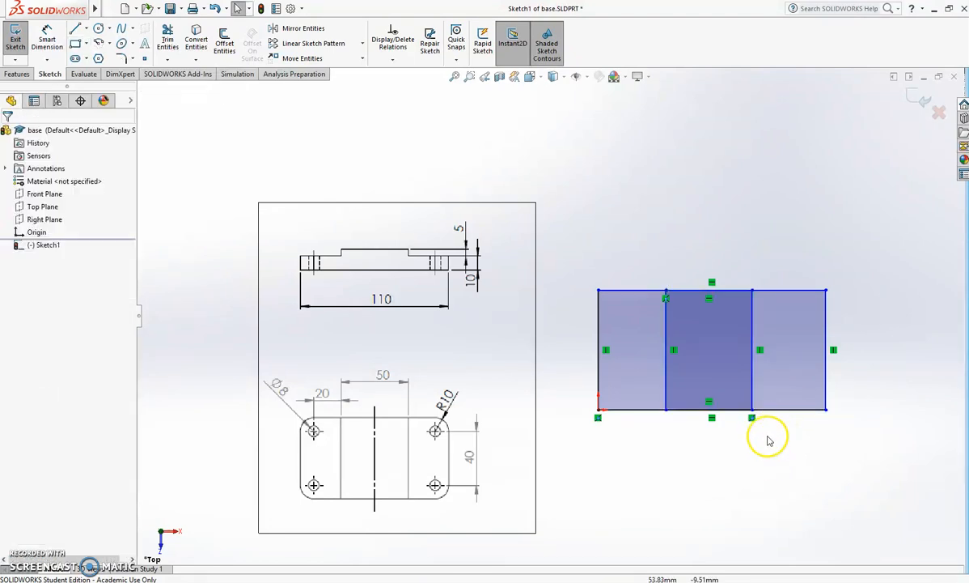
Step: Shift the inner rectangle's two vertical sides slightly sideways to test how freely they move
mouse_move(754, 356)
left_mouse_down()
mouse_move(751, 372)
mouse_move(769, 381)
mouse_move(745, 372)
left_mouse_up()
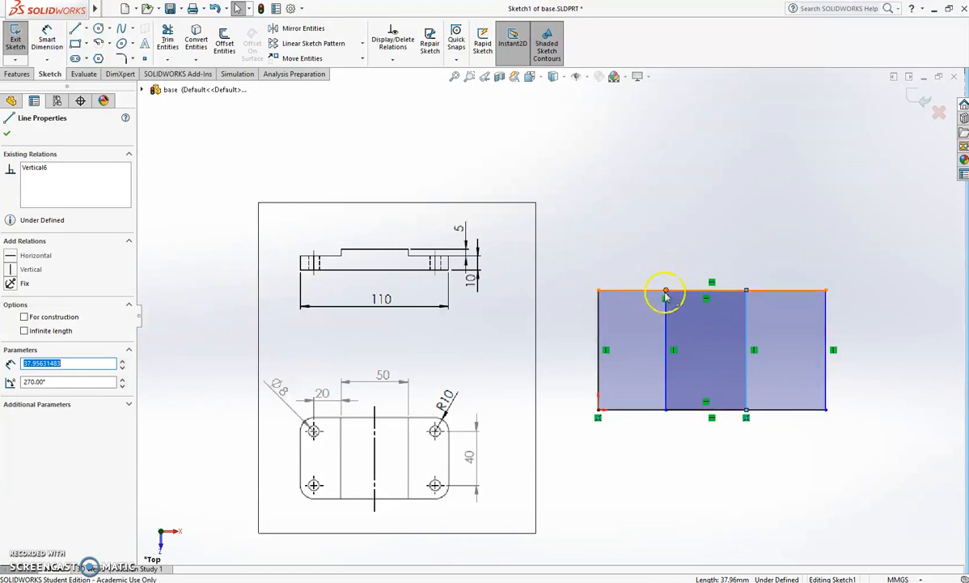
left_click(685, 259)
mouse_move(665, 323)
left_mouse_down()
mouse_move(680, 322)
mouse_move(643, 329)
mouse_move(675, 335)
mouse_move(665, 344)
mouse_move(668, 335)
left_mouse_up()
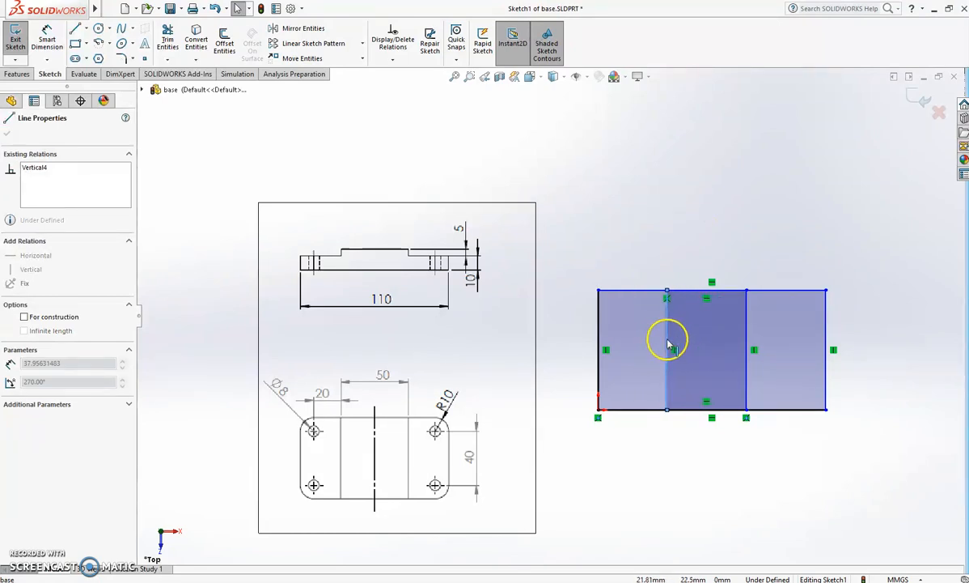
left_click(667, 240)
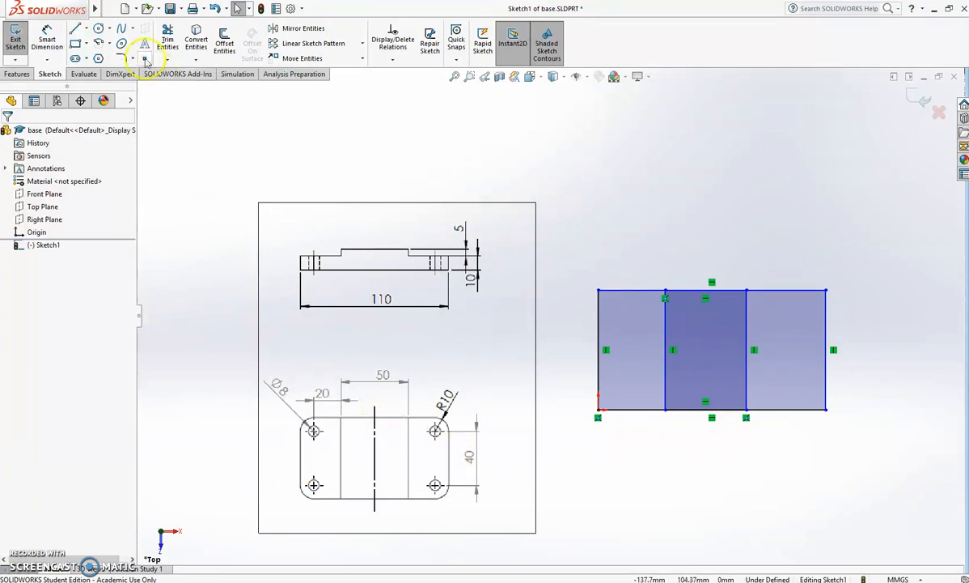
Step: Draw a vertical centerline about 38 mm long inside the inner rectangle, from its upper edge to its lower edge, off the midpoint
left_click(87, 31)
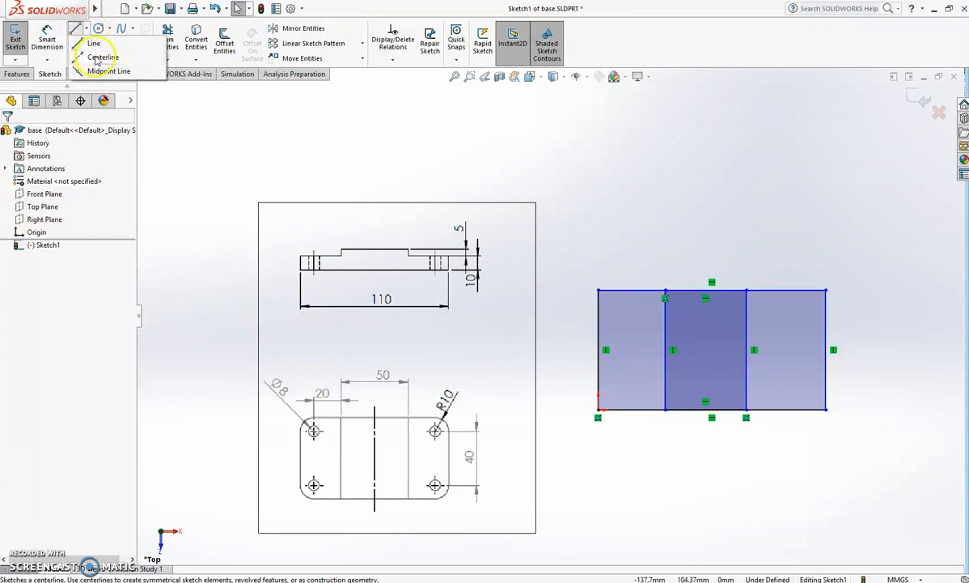
left_click(99, 58)
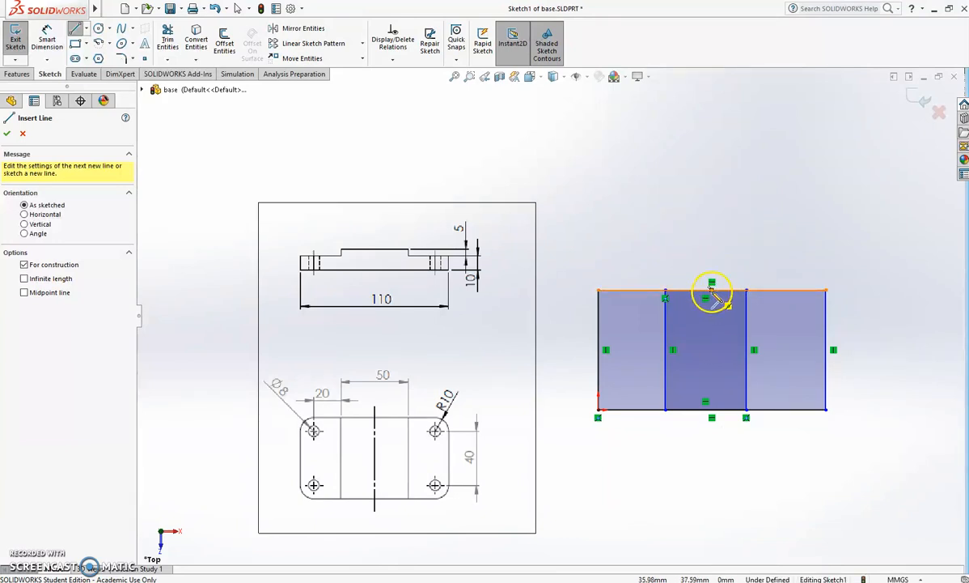
right_click(727, 297)
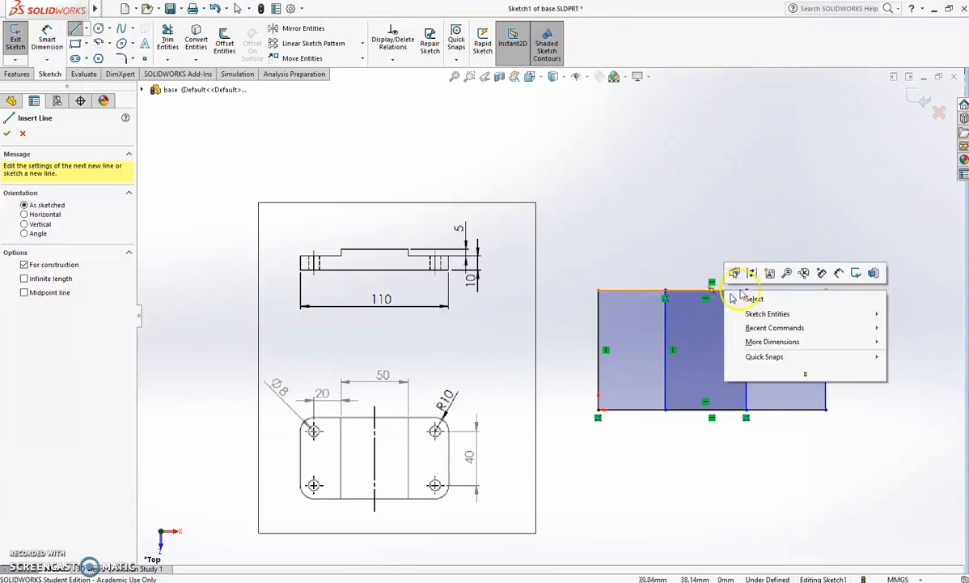
right_click(709, 254)
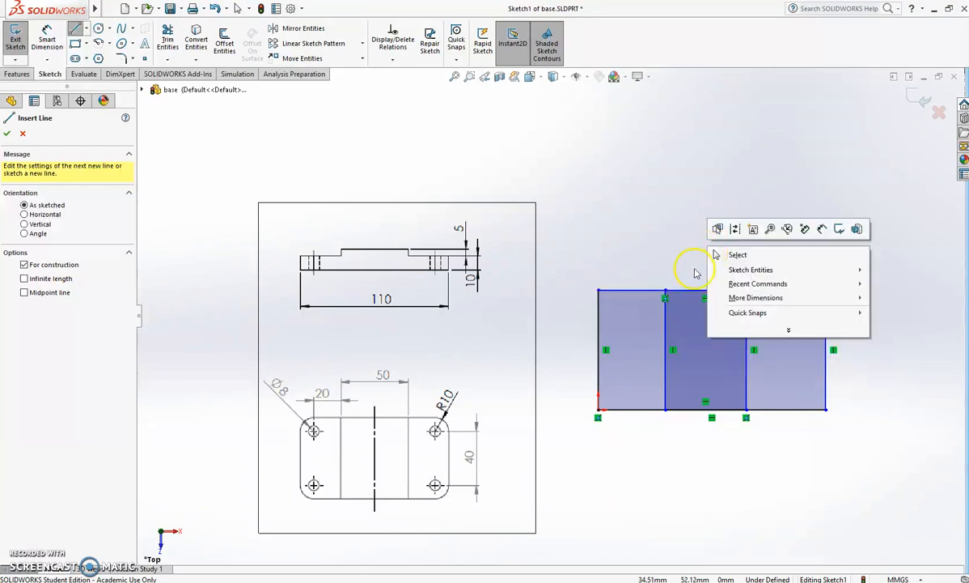
left_click(685, 217)
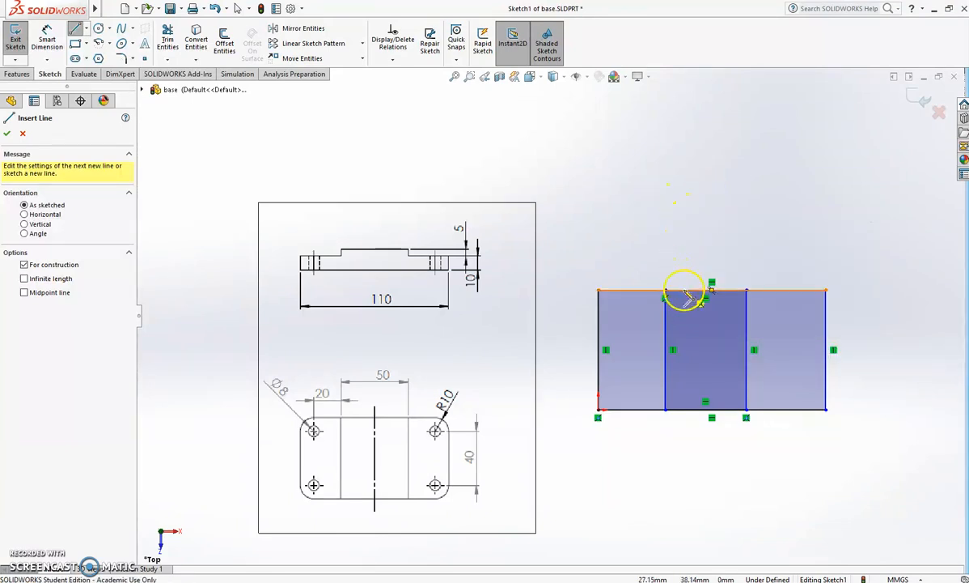
left_click(684, 291)
left_click(683, 409)
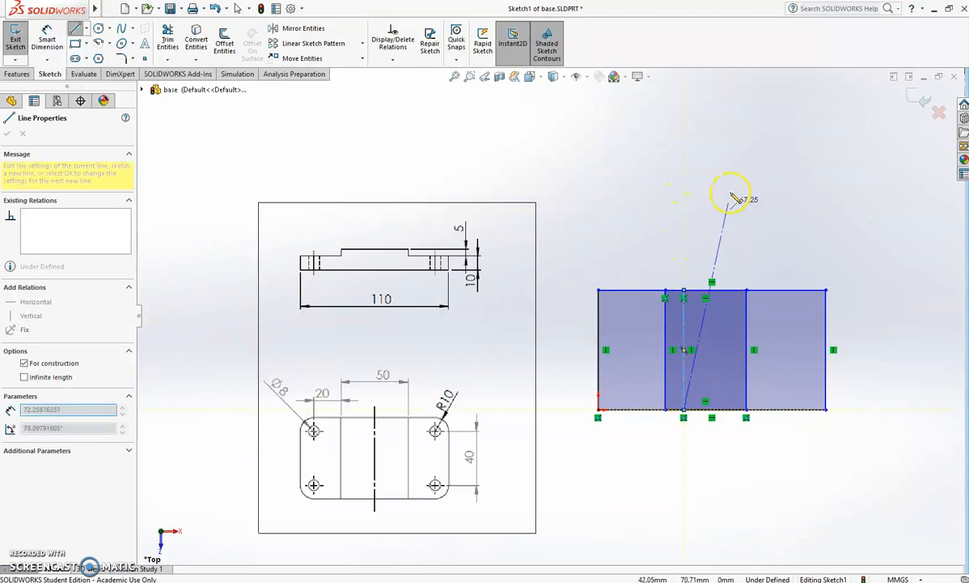
key("Escape")
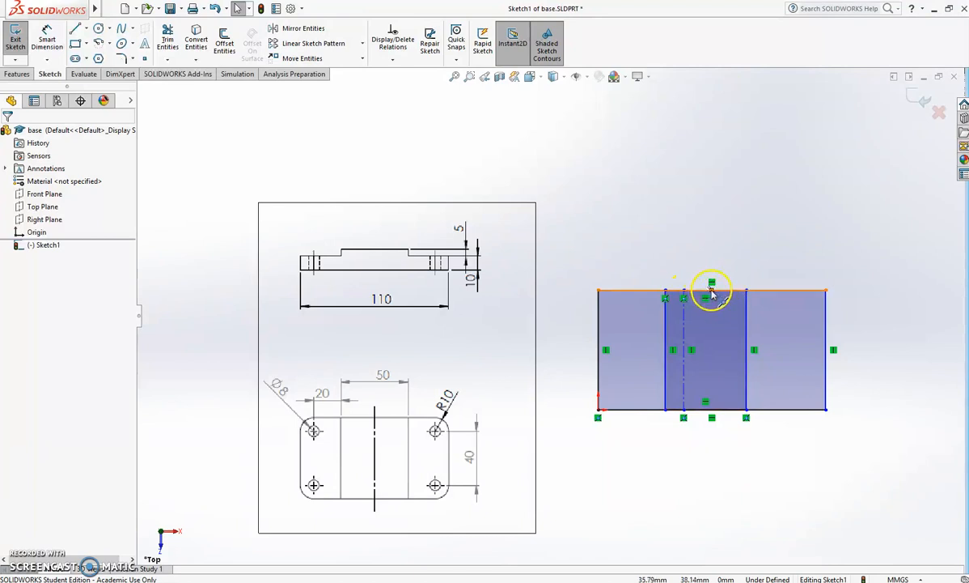
Step: Make the centerline's upper endpoint coincident with the midpoint of the outer rectangle's upper edge
left_click(712, 292)
right_click(713, 292)
left_click(719, 297)
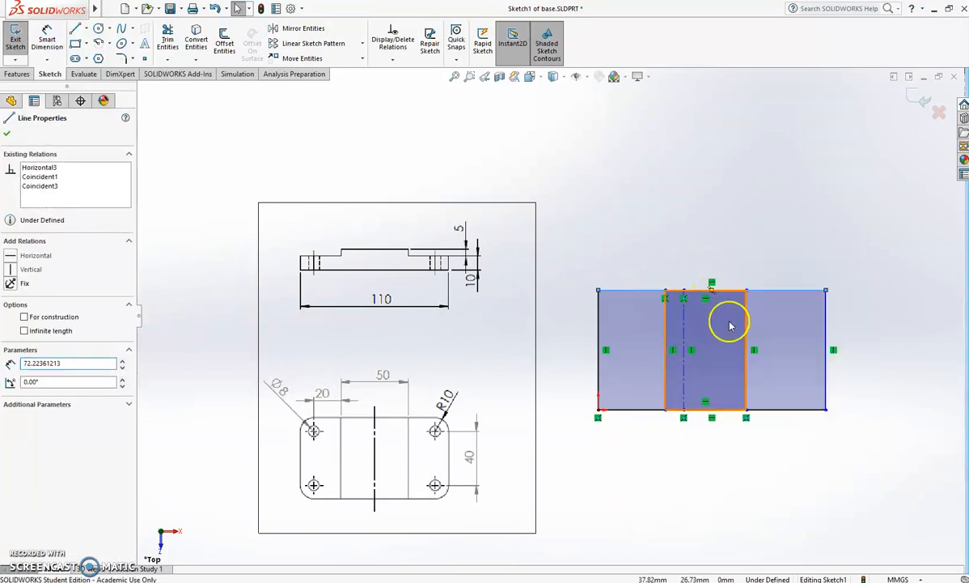
left_click(680, 296)
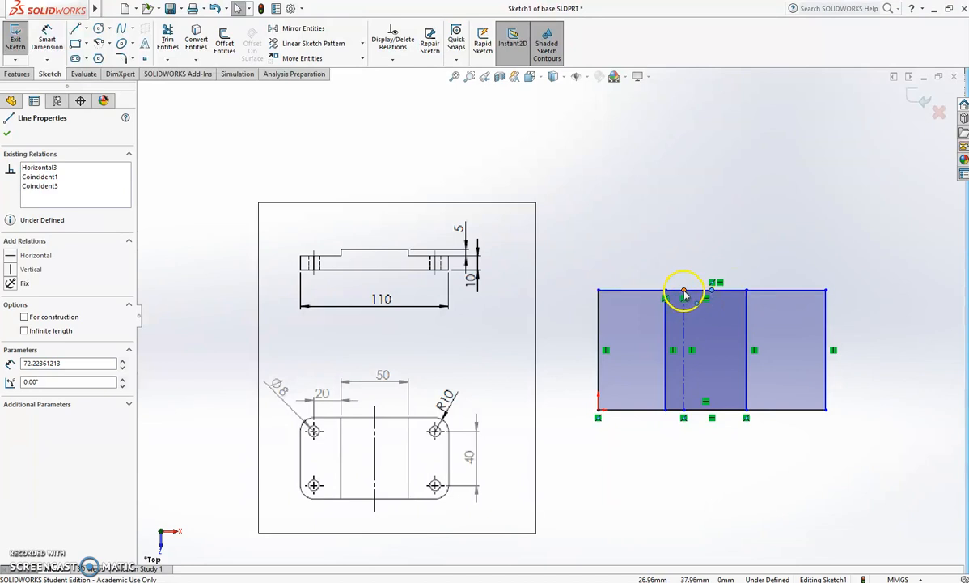
left_click(683, 292)
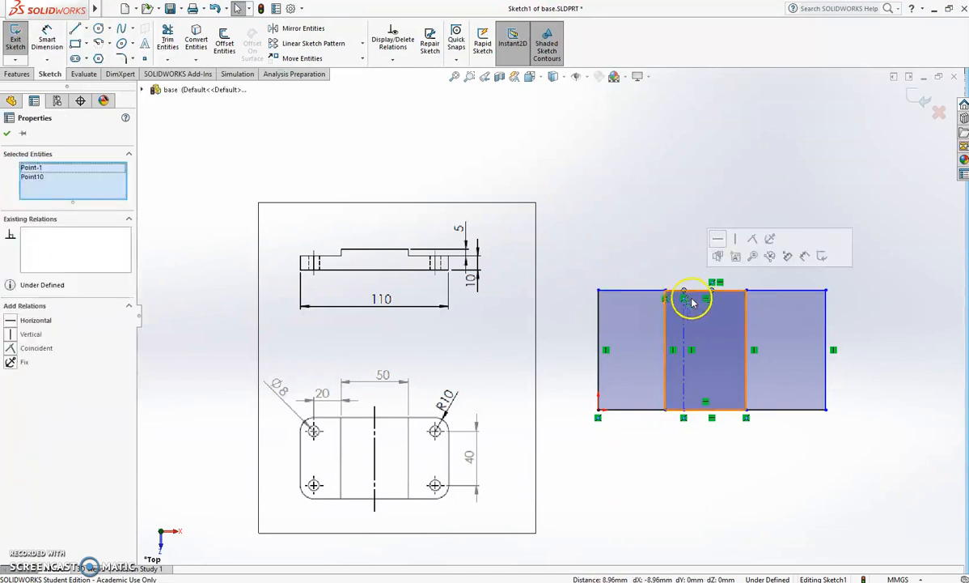
left_click(753, 240)
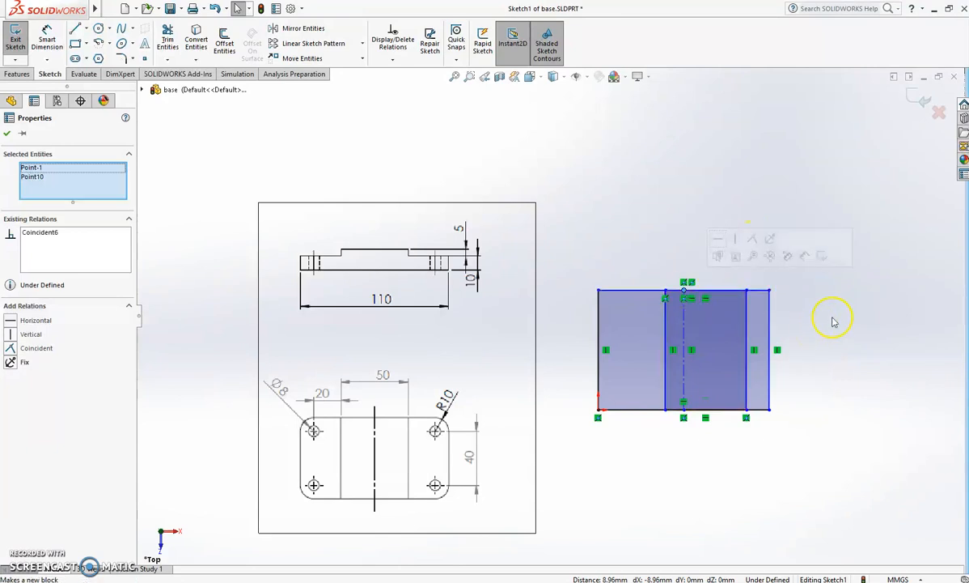
Step: Test the midpoint relation by widening the outer rectangle from its lower corner and shifting the centerline back toward the origin
left_click_drag(771, 408, 826, 414)
left_click(781, 196)
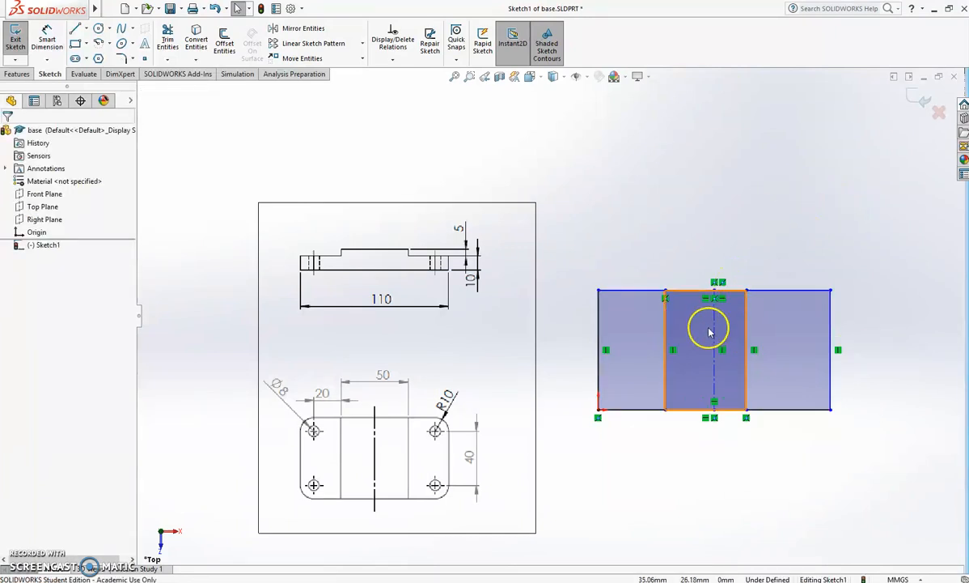
left_click_drag(715, 330, 700, 336)
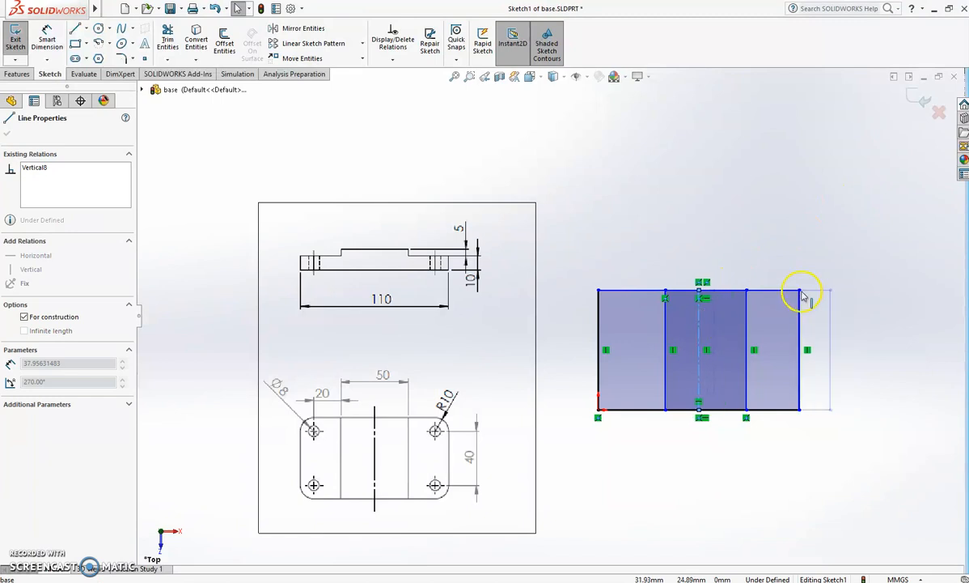
left_click(741, 298)
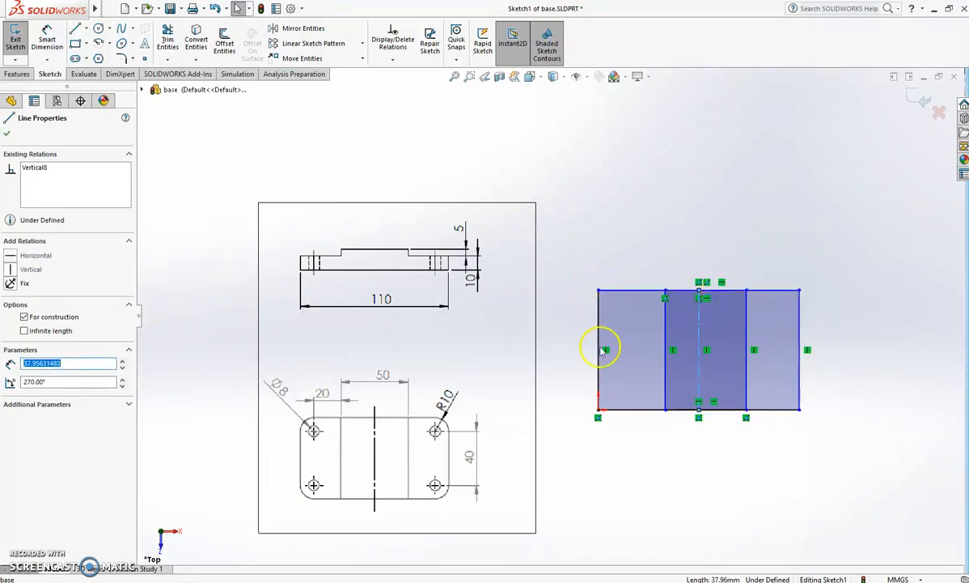
left_click(753, 240)
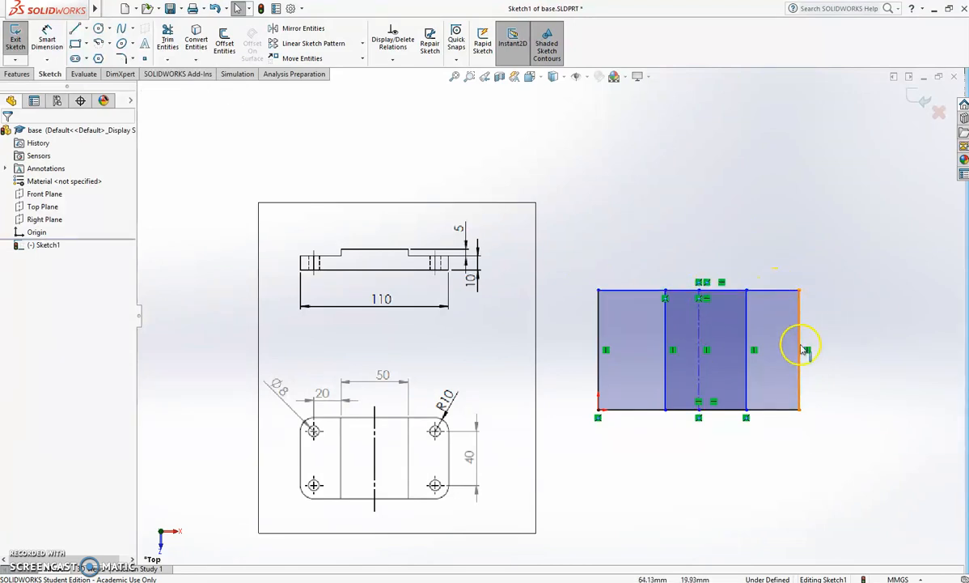
Step: Widen the outer rectangle by its free vertical side and shift the inner rectangle's matching side outward to test symmetry about the centerline
left_click_drag(802, 356, 818, 371)
left_click(818, 474)
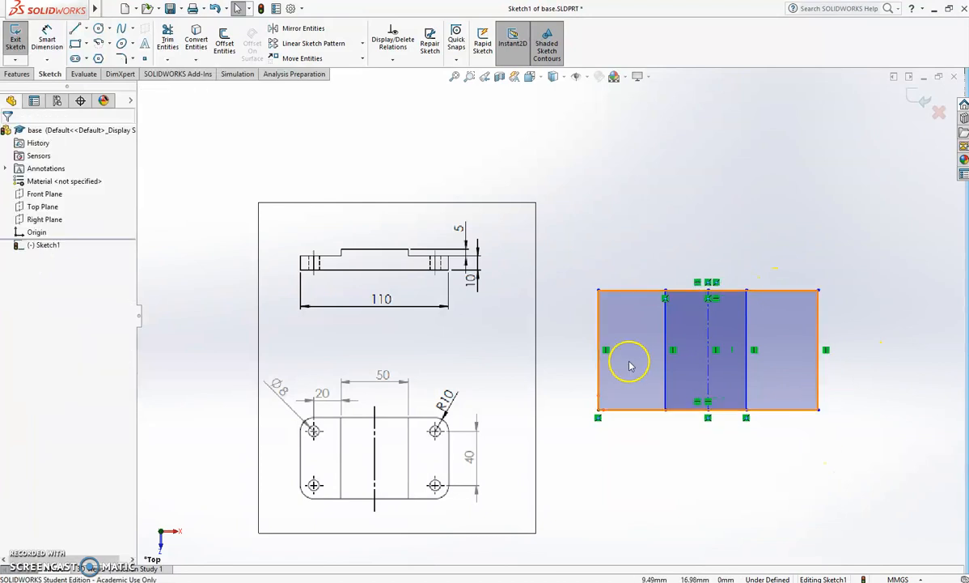
left_click(709, 332)
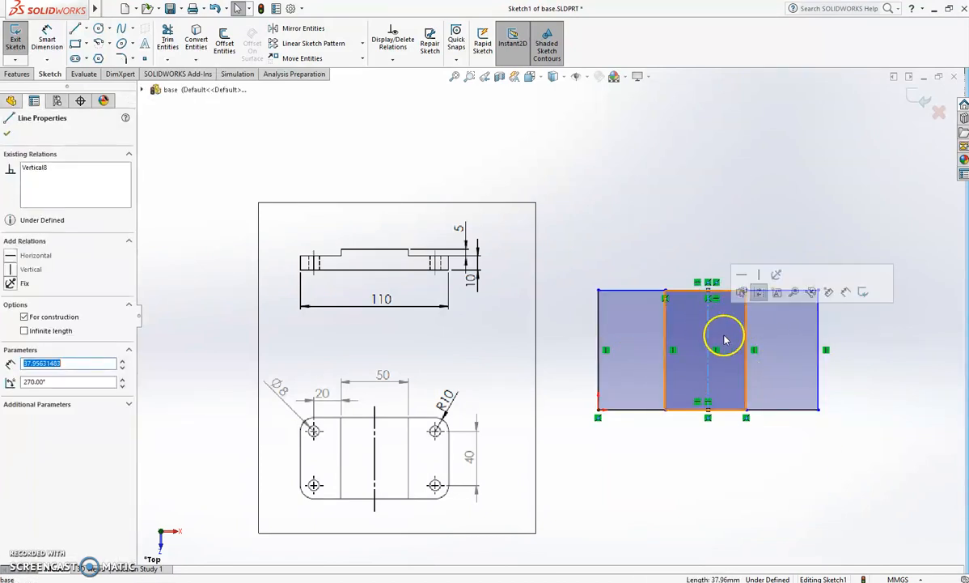
left_click(817, 425)
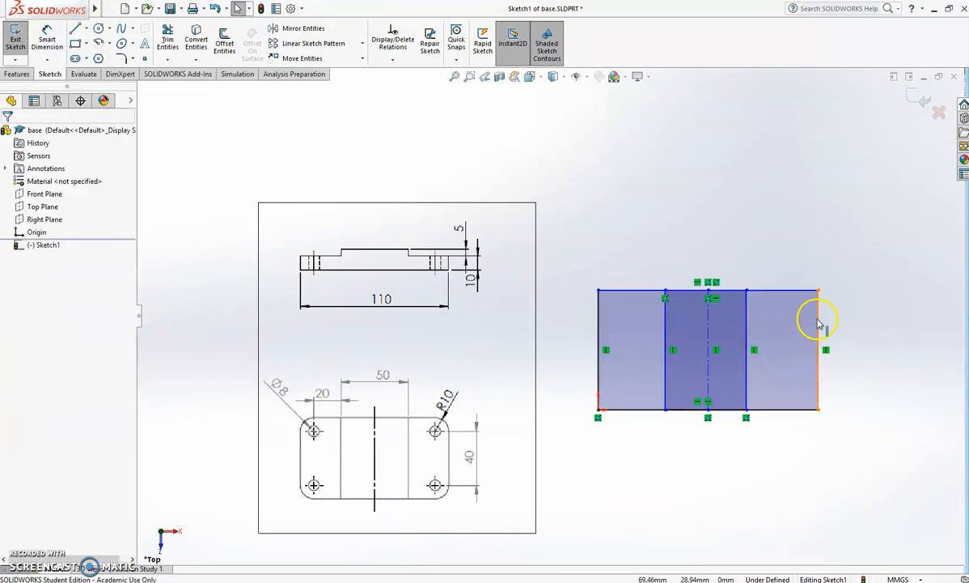
left_click_drag(746, 331, 764, 347)
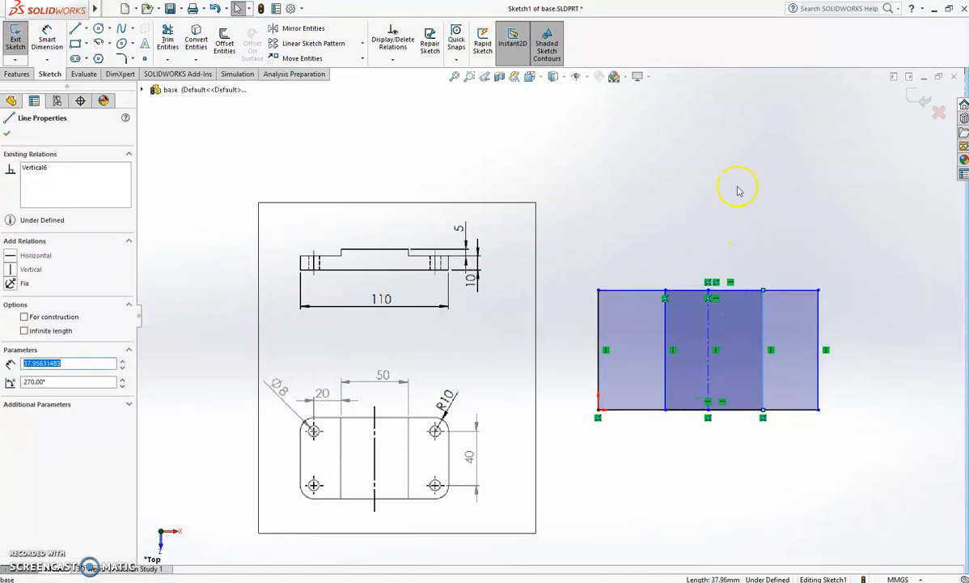
left_click(746, 233)
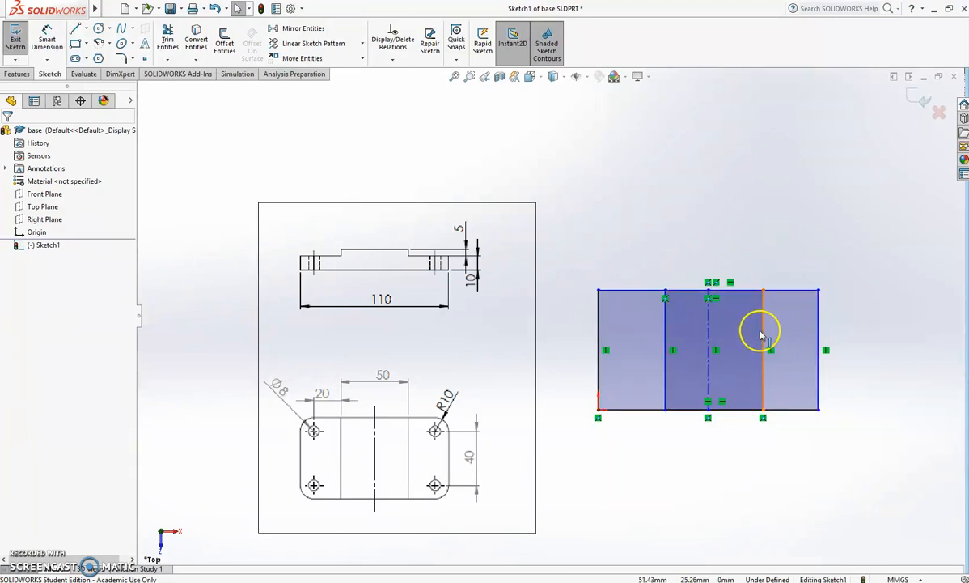
Step: Make the inner rectangle's two vertical sides symmetric about the vertical centerline
left_click(763, 334)
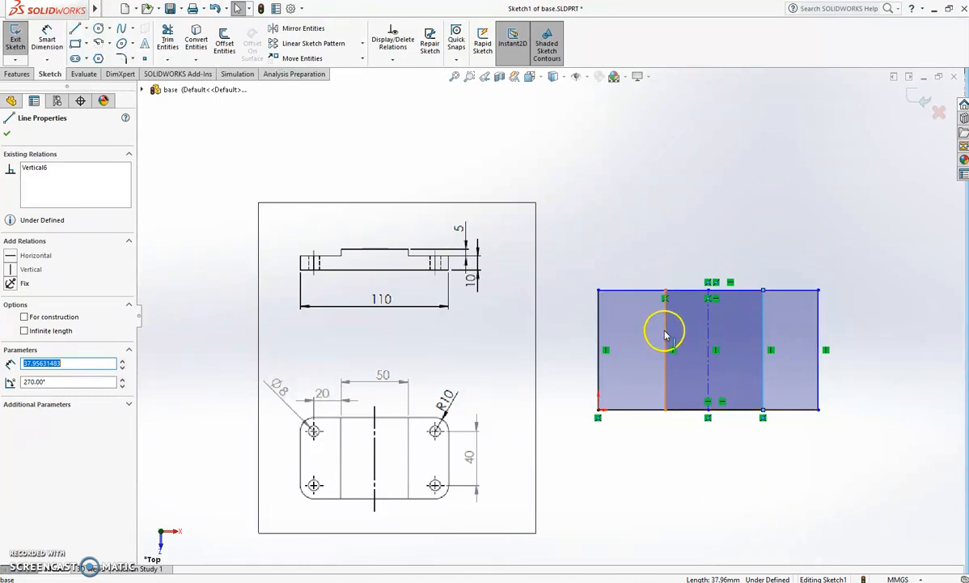
left_click(665, 329, "ctrl")
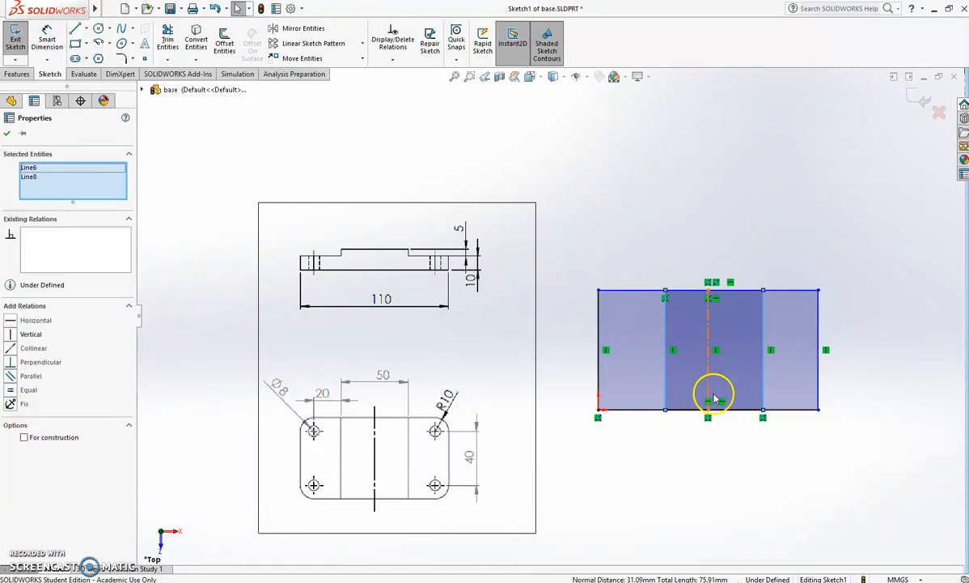
left_click(707, 335)
left_click(708, 342, "ctrl")
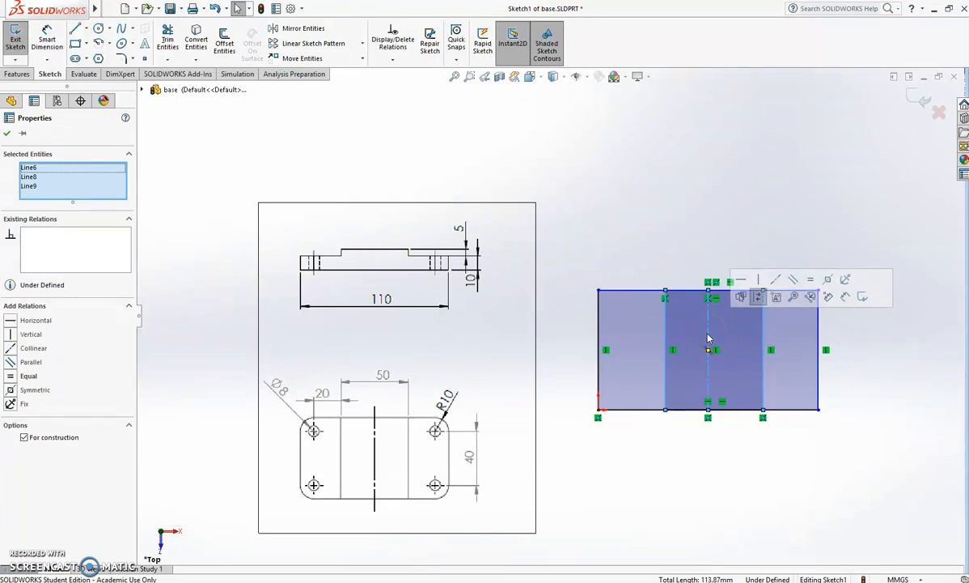
left_click(11, 392)
left_click(715, 215)
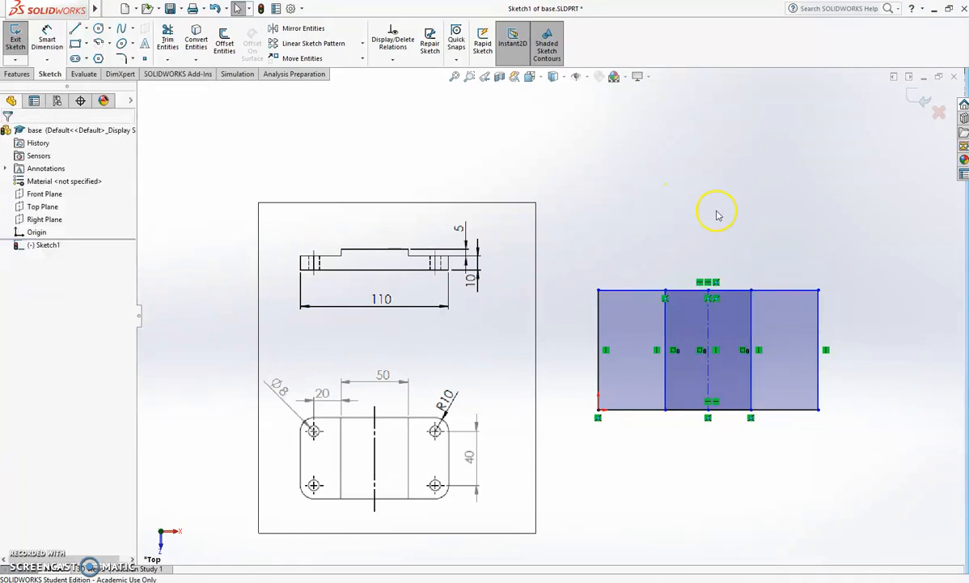
Step: Test the symmetric relation by moving one inner vertical side and the outer rectangle's lower corner slightly
mouse_move(752, 328)
left_mouse_down()
mouse_move(773, 328)
mouse_move(736, 335)
mouse_move(747, 335)
left_mouse_up()
mouse_move(818, 409)
left_mouse_down()
mouse_move(884, 413)
mouse_move(805, 401)
mouse_move(863, 401)
mouse_move(823, 402)
left_mouse_up()
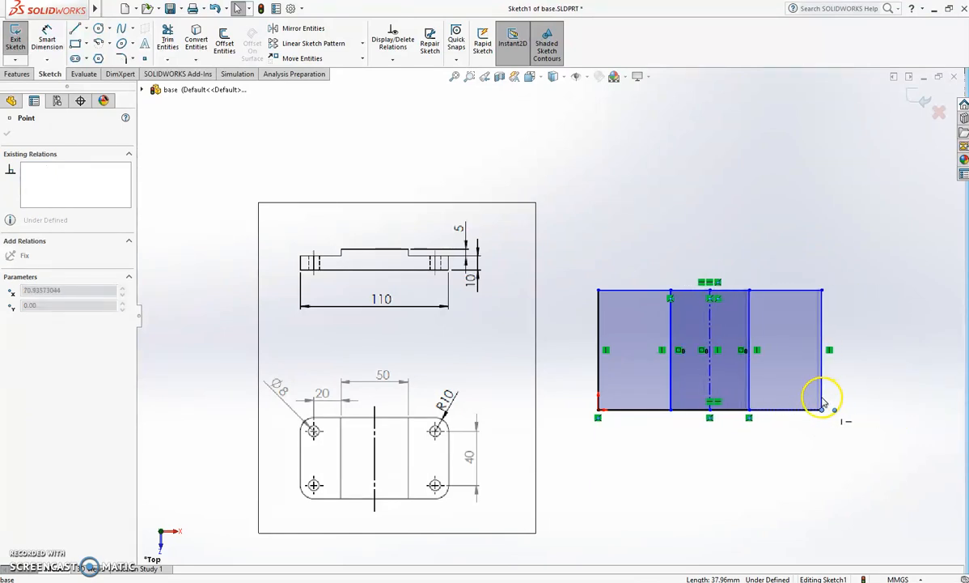
left_click(799, 216)
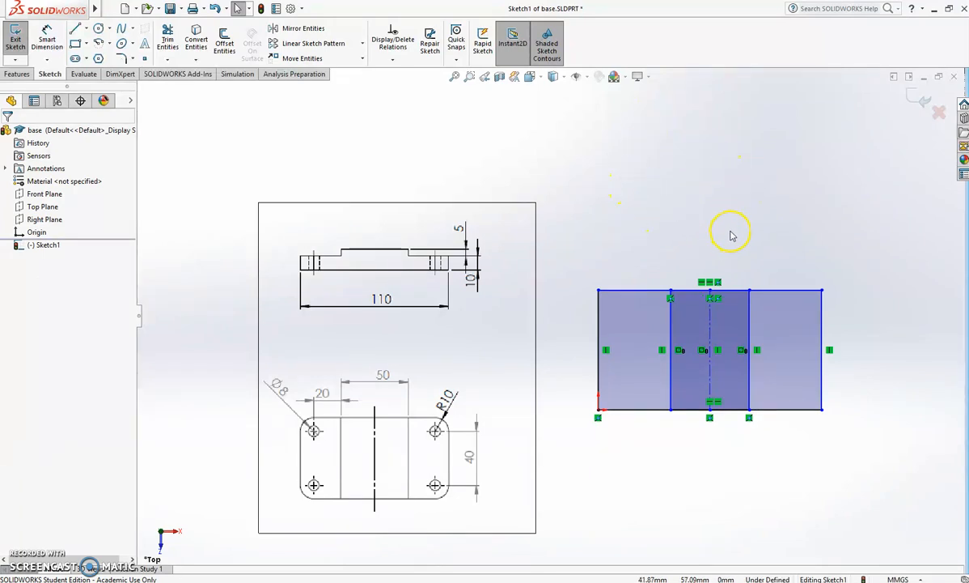
Step: Dimension the outer rectangle's upper edge and set its length to 110 mm
right_click_drag(732, 232, 728, 172)
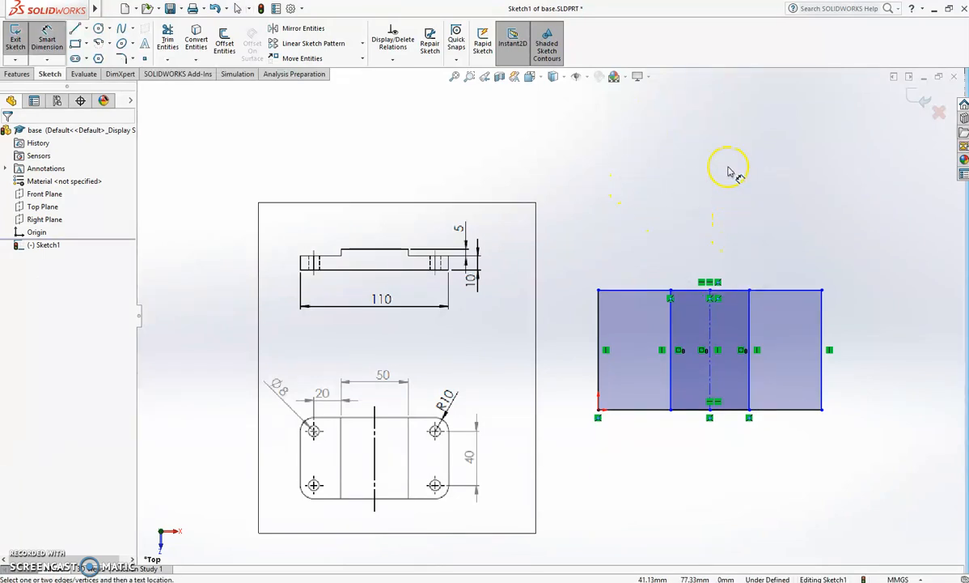
left_click(623, 289)
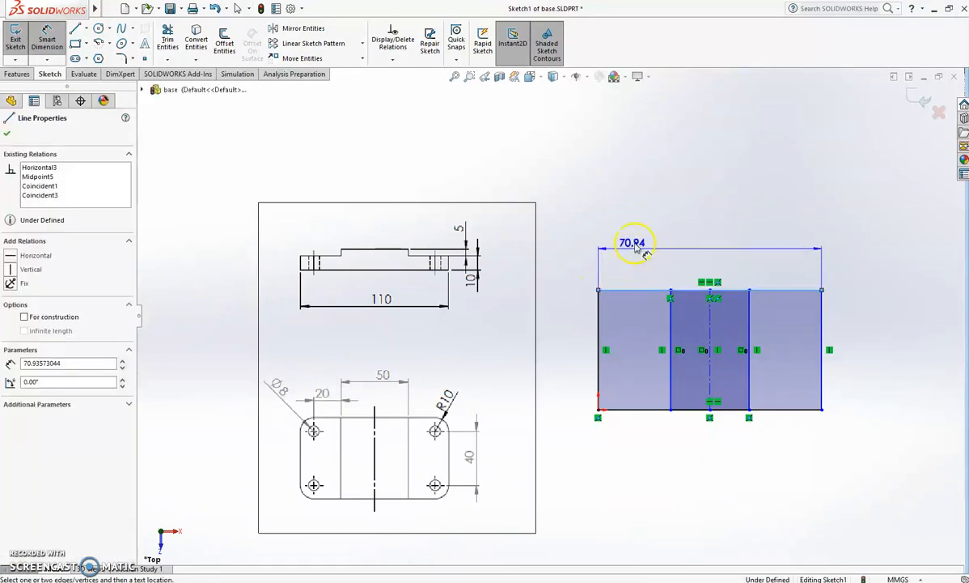
left_click(649, 231)
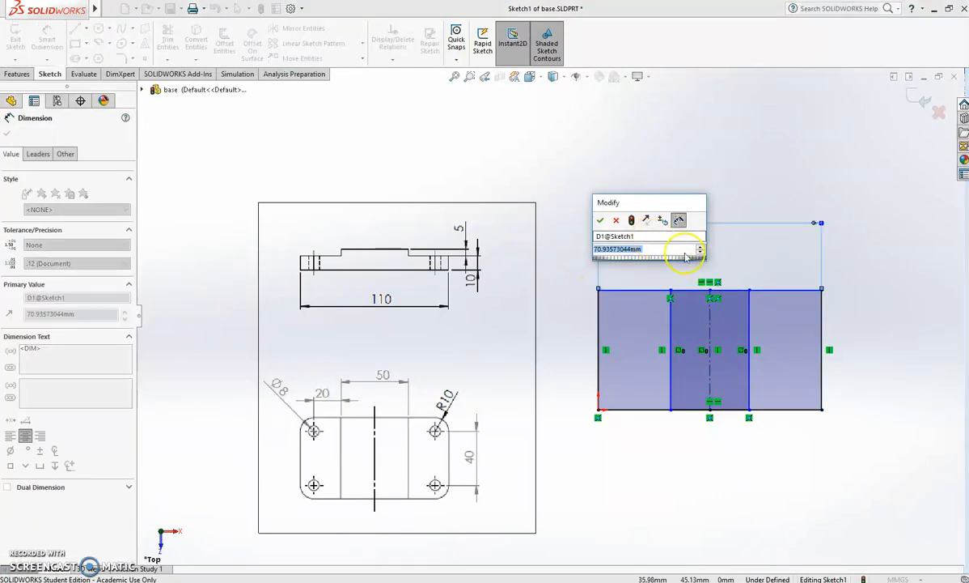
type("110")
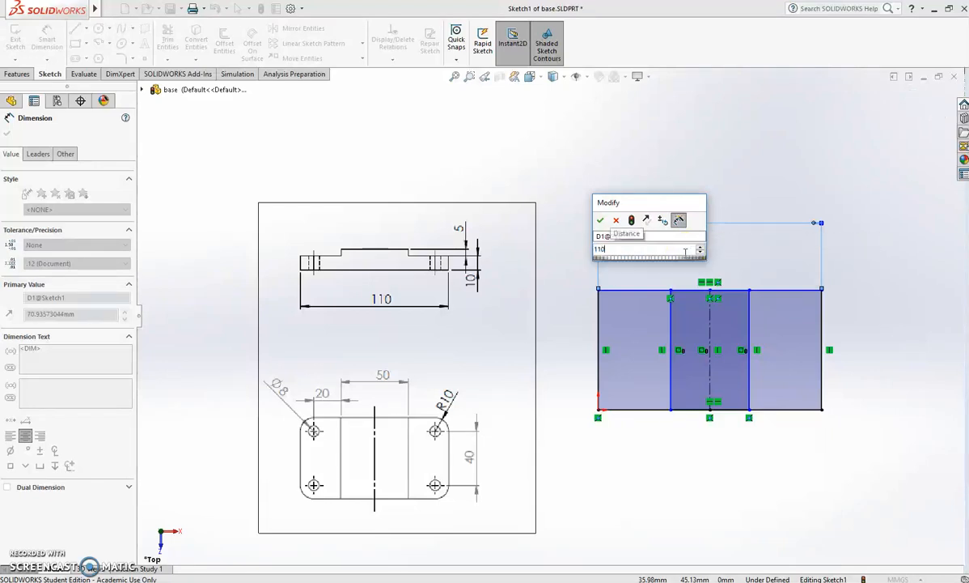
key("Return")
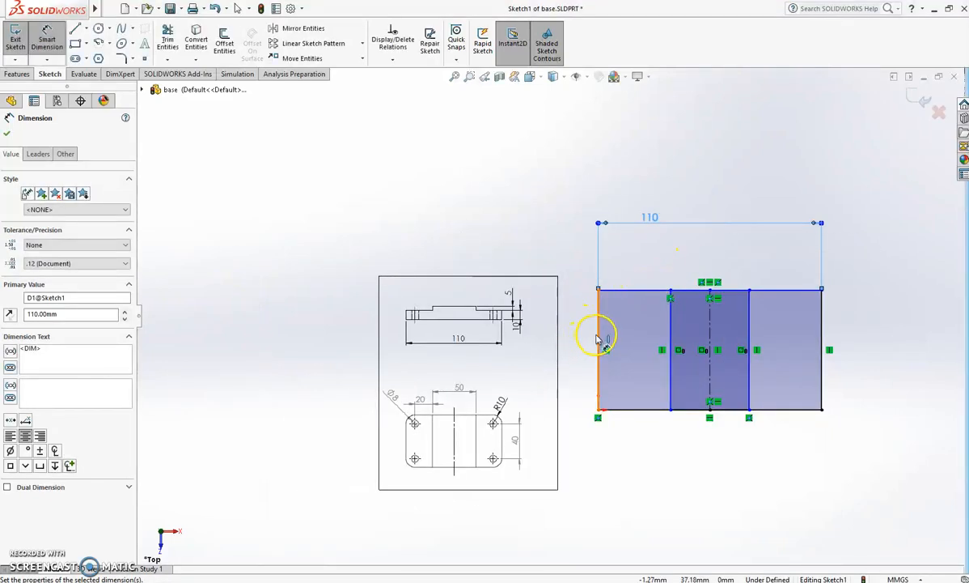
Step: Dimension the outer rectangle's vertical side at the origin and set its height to 60 mm
left_click(597, 337)
left_click(574, 337)
type("60")
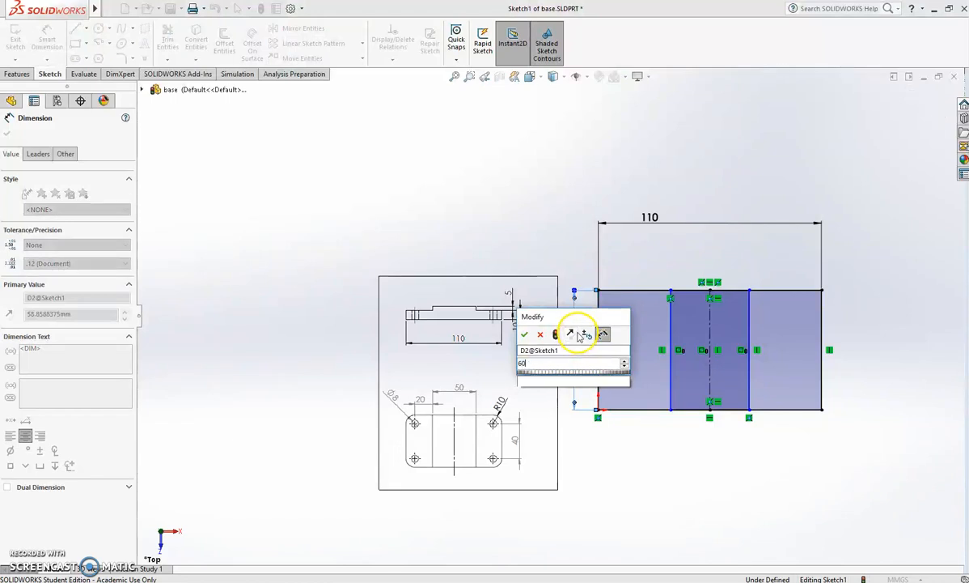
key("Return")
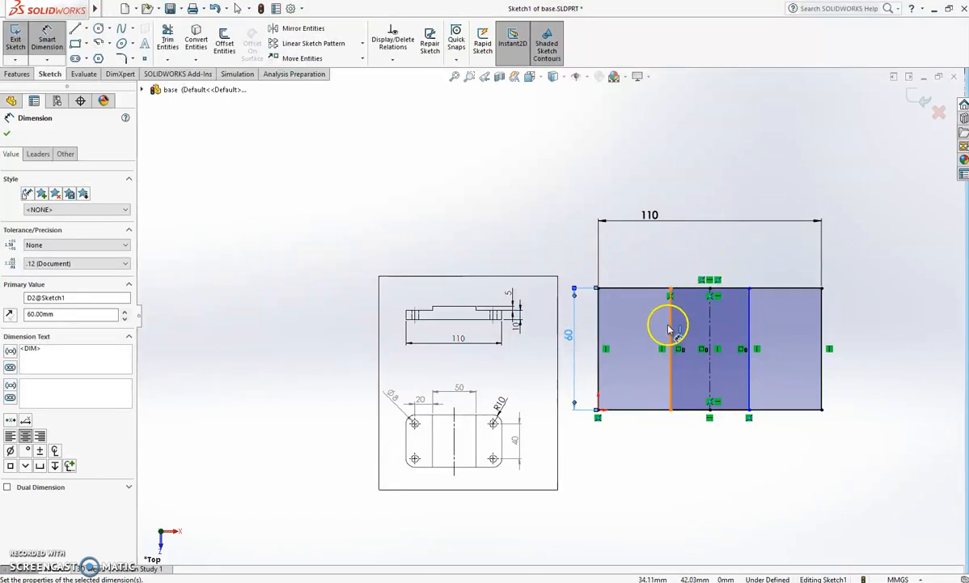
Step: Set the distance between the inner rectangle's two vertical sides to 50 mm and exit the sketch
left_click(671, 325)
left_click(750, 327)
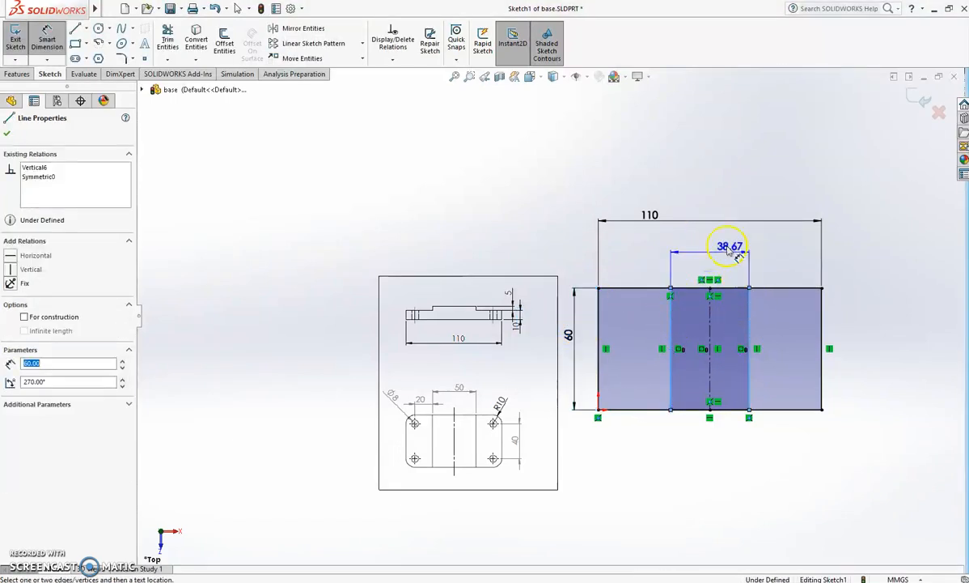
left_click(716, 257)
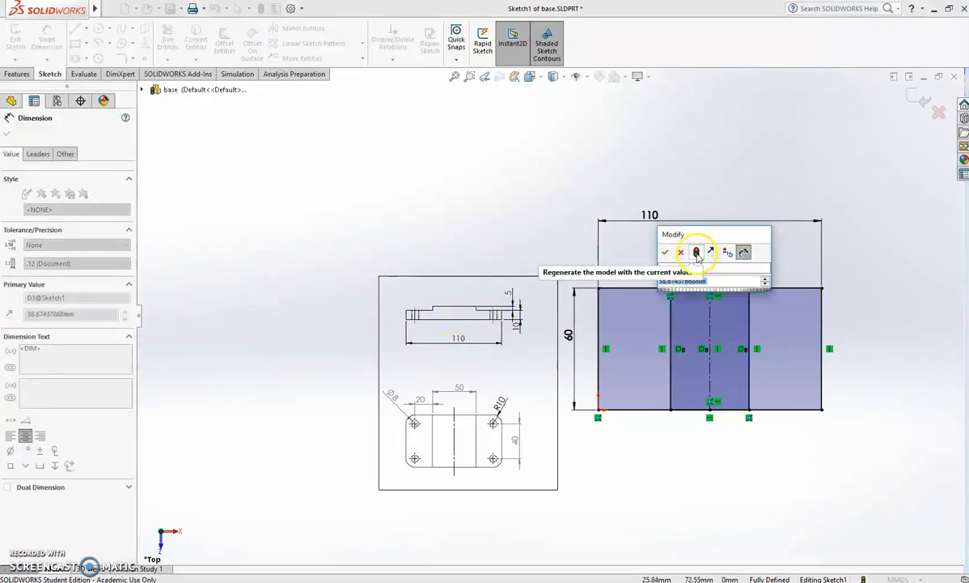
type("50")
key("Return")
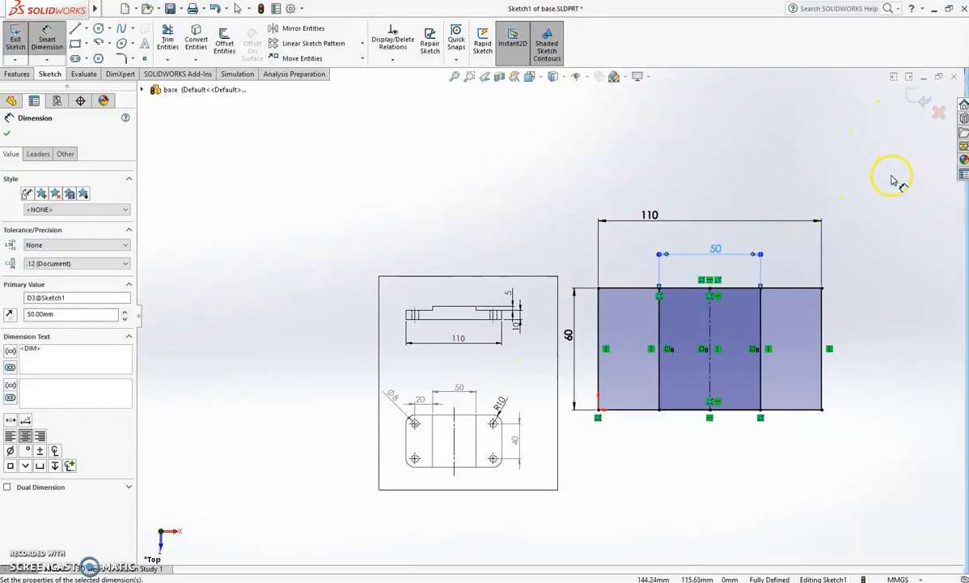
left_click(892, 180)
mouse_move(789, 288)
middle_mouse_down()
mouse_move(838, 283)
mouse_move(817, 212)
mouse_move(854, 205)
mouse_move(833, 216)
middle_mouse_up()
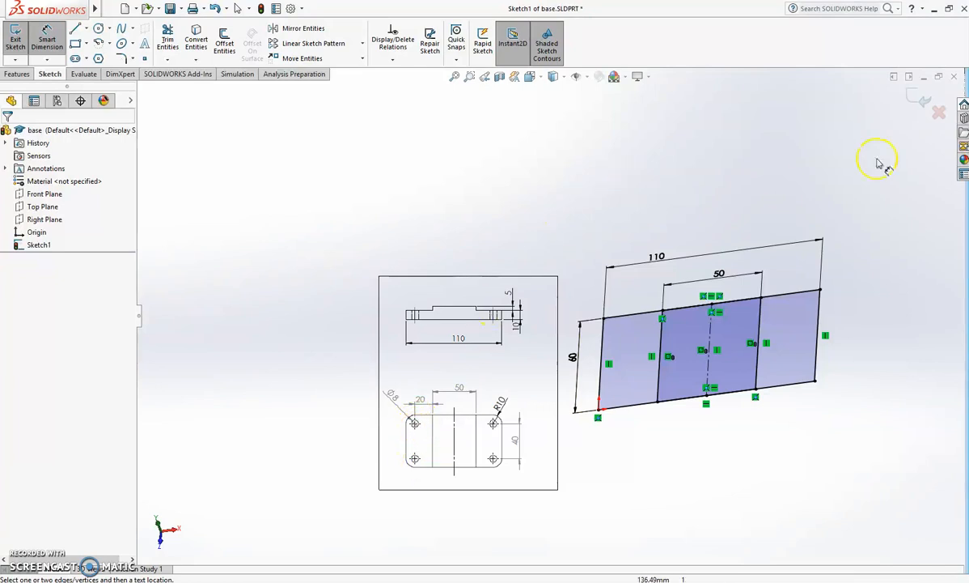
left_click(922, 98)
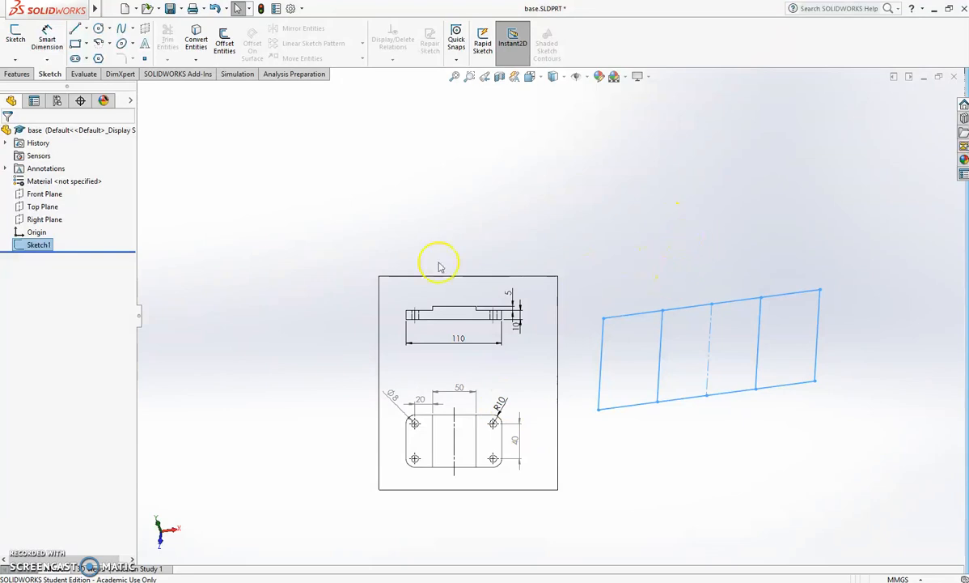
Step: Extrude all four regions of the base sketch to a blind depth of 10 mm using Boss-Extrude
left_click(43, 244)
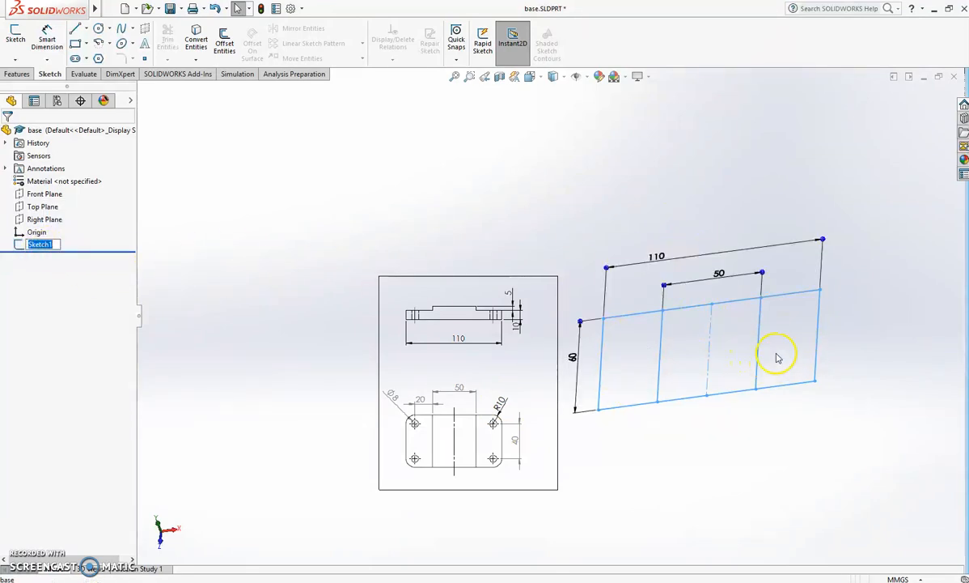
left_click(151, 236)
left_click(39, 243)
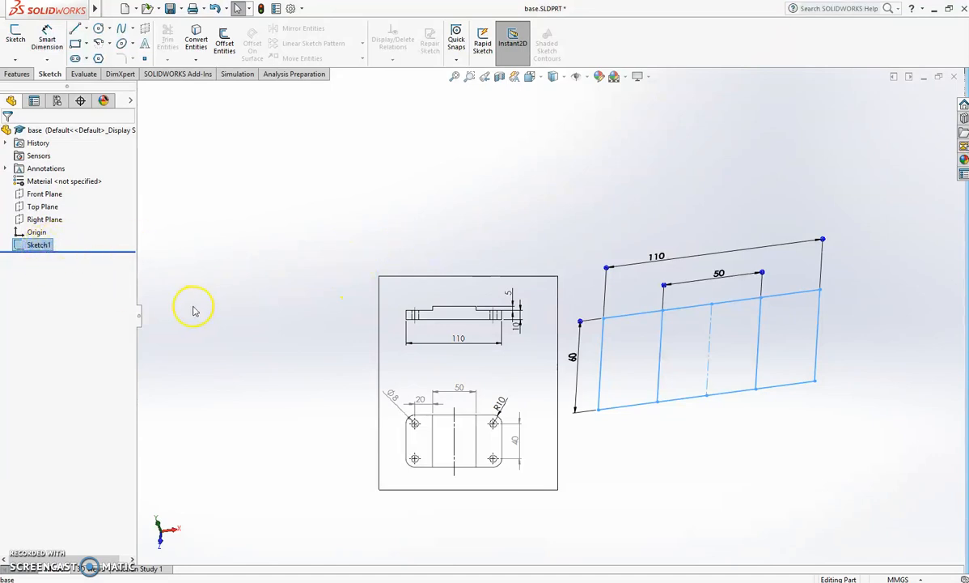
left_click(19, 74)
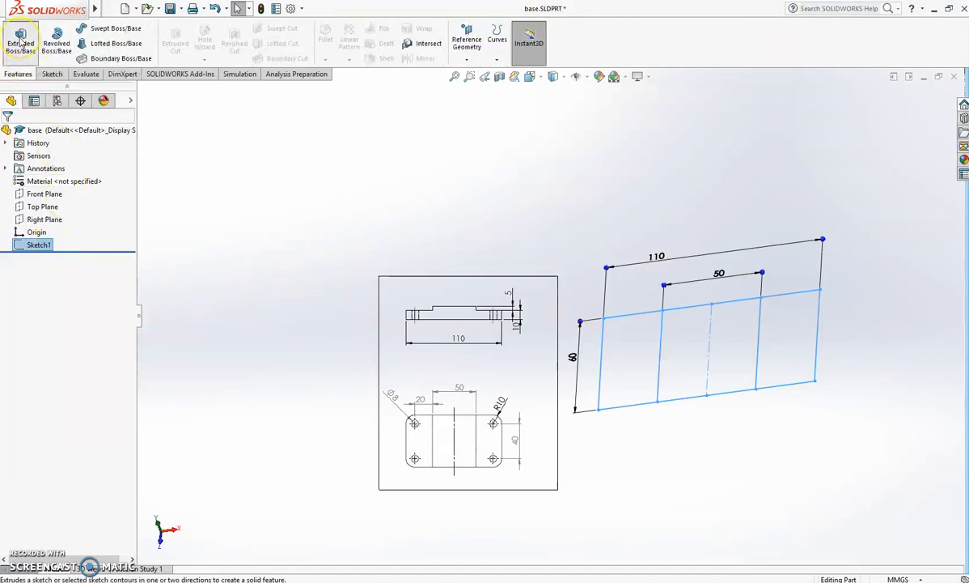
left_click(20, 38)
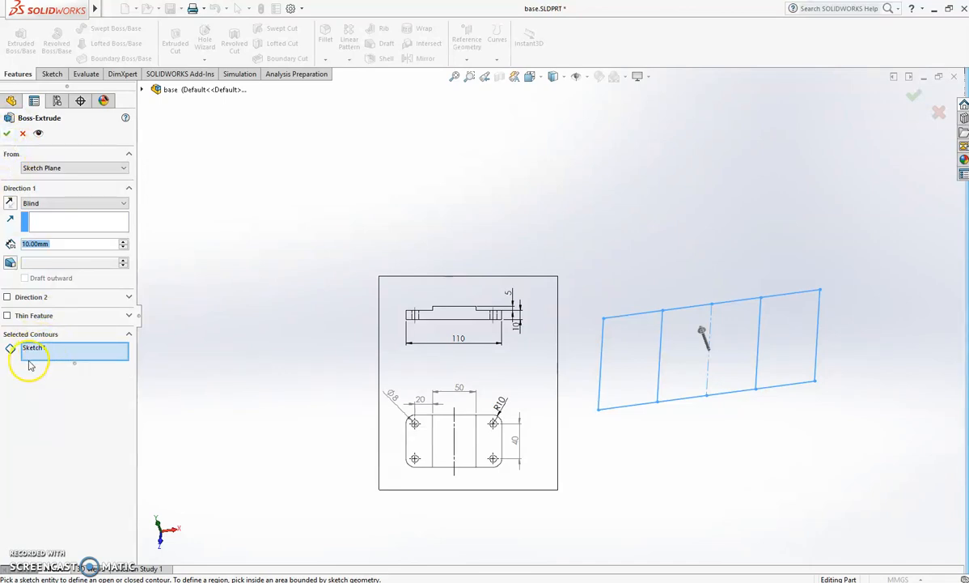
left_click(624, 342)
left_click(697, 355)
left_click(724, 346)
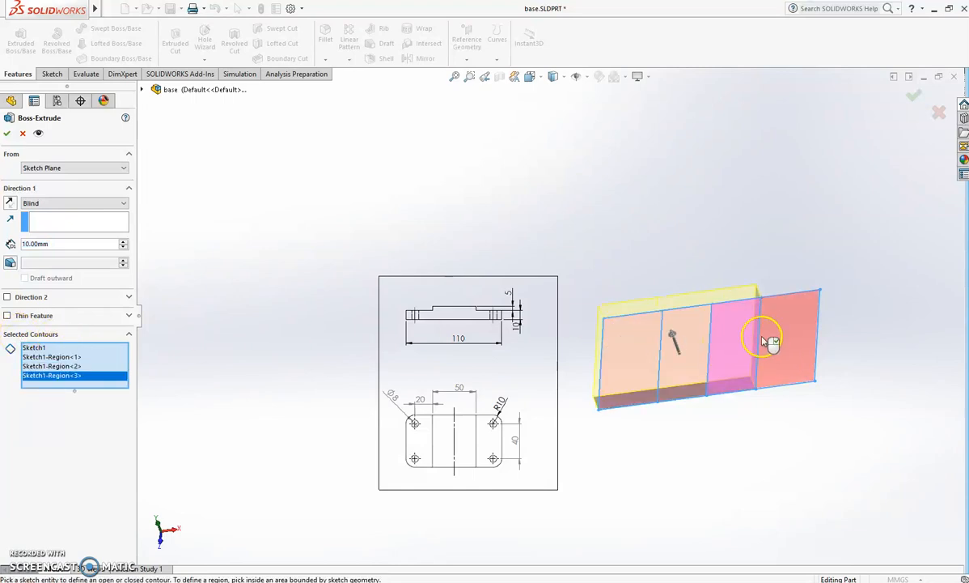
left_click(763, 338)
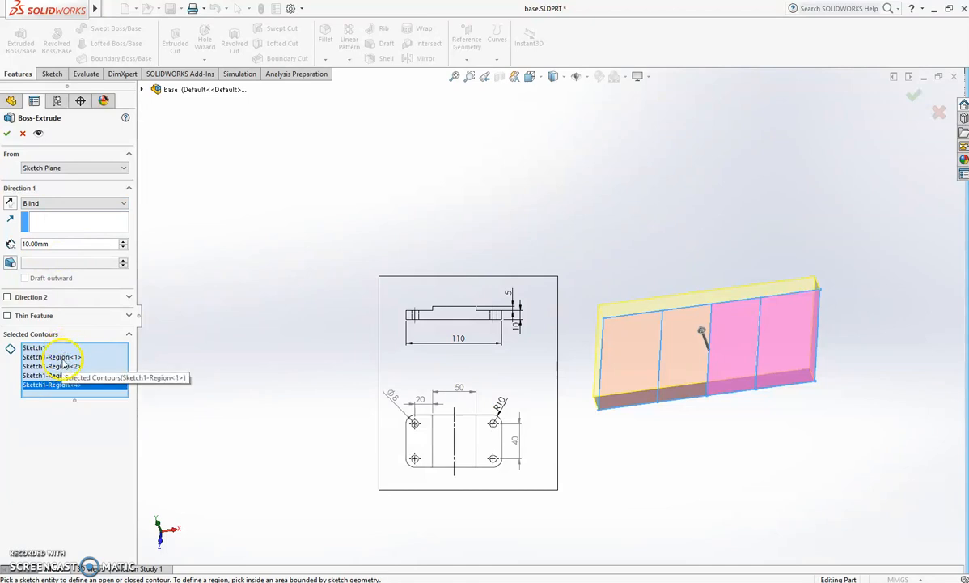
left_click(8, 135)
Step: Start a second Boss-Extrude from the plate's existing sketch and select its two middle regions as contours
middle_click_drag(530, 184, 605, 238)
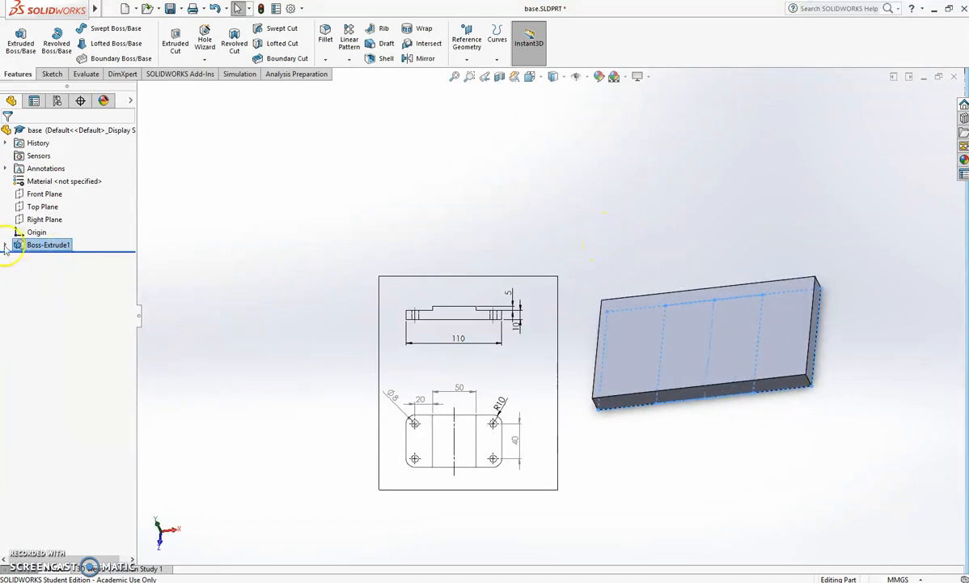
left_click(7, 248)
left_click(50, 257)
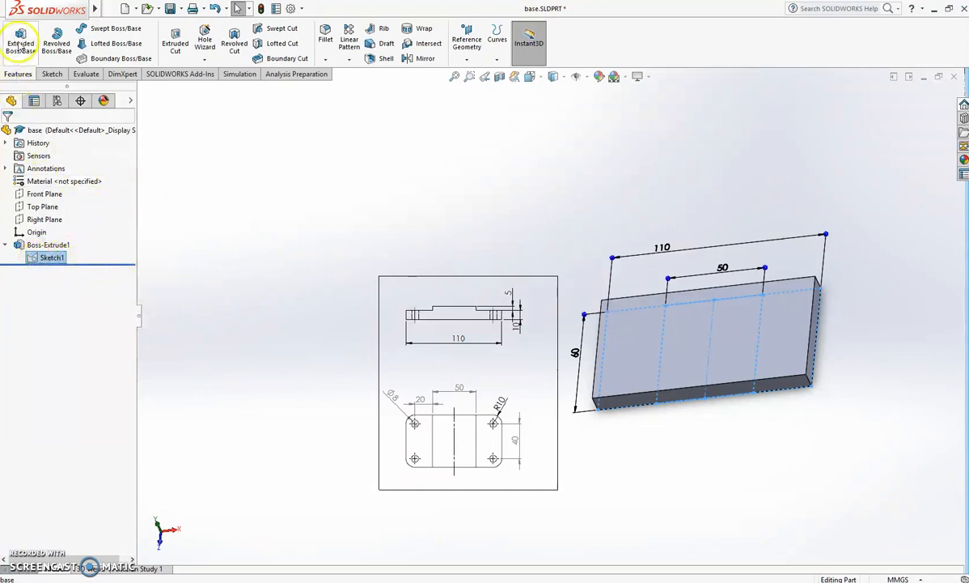
left_click(50, 259)
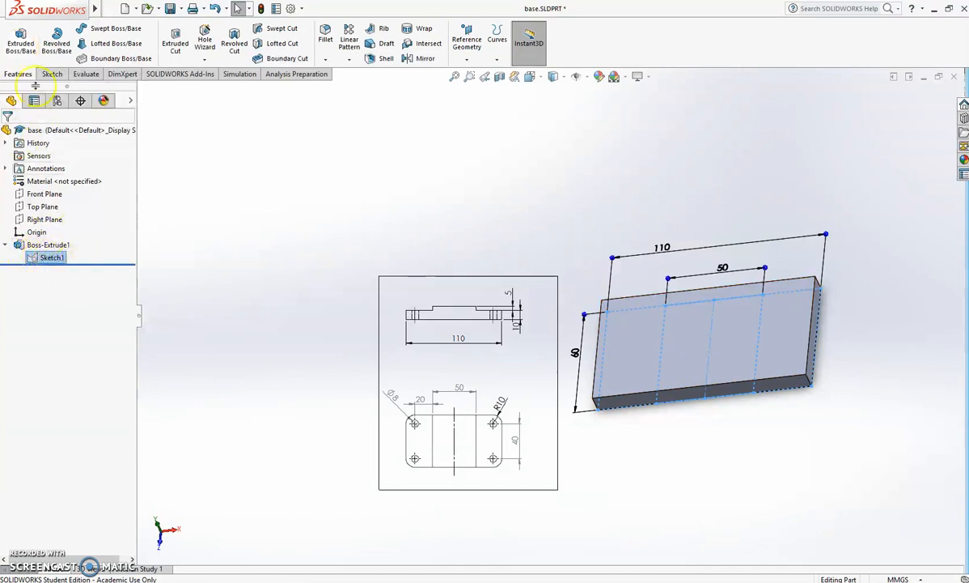
left_click(21, 38)
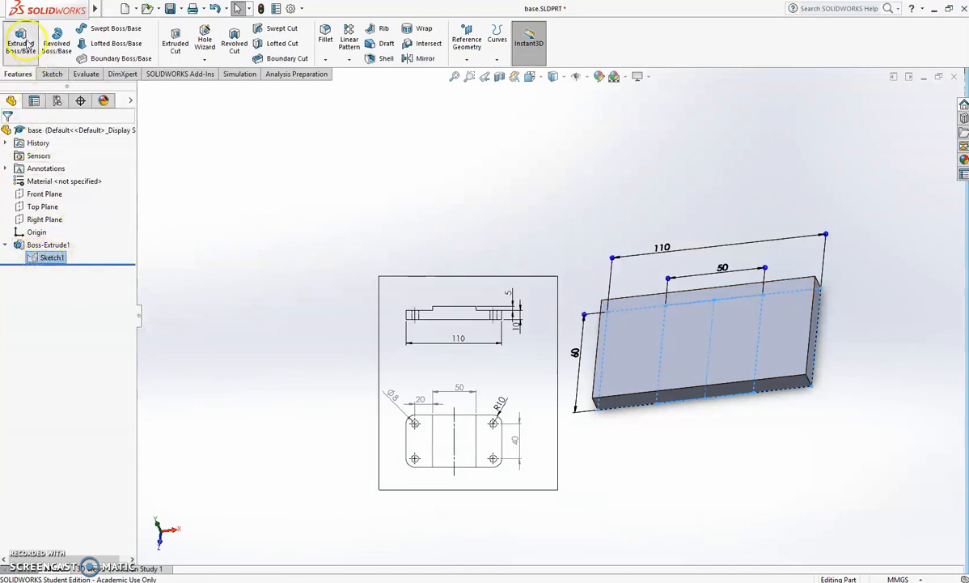
mouse_move(554, 186)
middle_mouse_down()
mouse_move(567, 188)
mouse_move(549, 97)
mouse_move(667, 215)
mouse_move(681, 308)
middle_mouse_up()
left_click(712, 356)
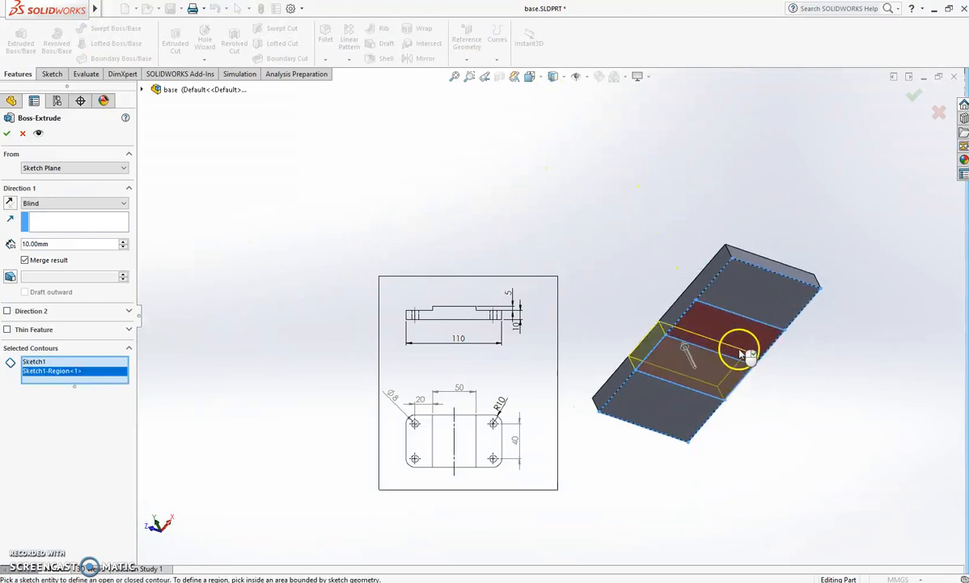
left_click(739, 350)
Step: Try a blind depth of 15 mm measured from the sketch plane for the two middle regions
mouse_move(631, 208)
middle_mouse_down()
mouse_move(642, 249)
mouse_move(654, 244)
mouse_move(629, 214)
mouse_move(629, 194)
mouse_move(686, 273)
mouse_move(680, 283)
mouse_move(692, 275)
middle_mouse_up()
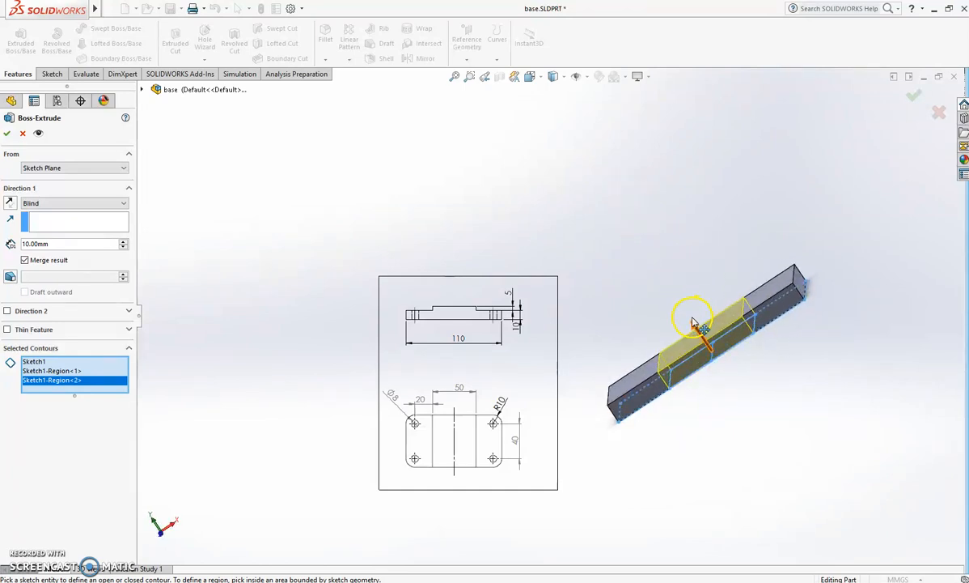
mouse_move(682, 312)
left_mouse_down()
mouse_move(701, 328)
mouse_move(688, 317)
left_mouse_up()
middle_click_drag(649, 302, 647, 270)
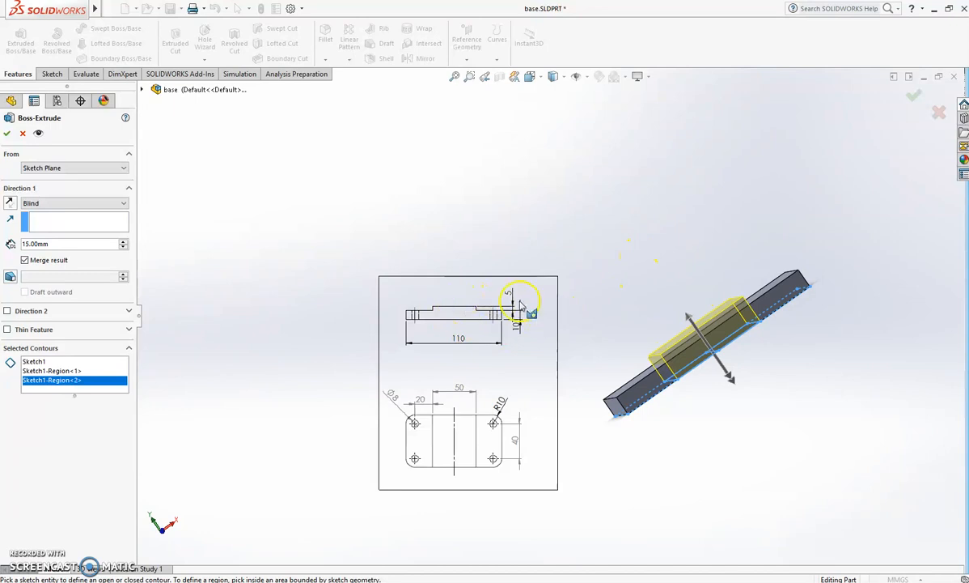
scroll(510, 306, "up", 3)
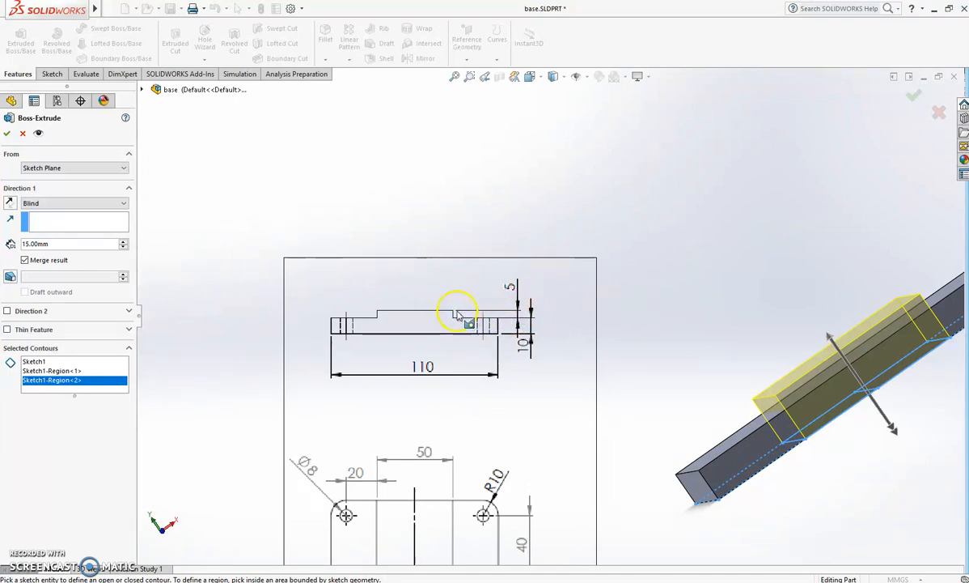
mouse_move(710, 270)
middle_mouse_down()
mouse_move(816, 201)
mouse_move(764, 266)
middle_mouse_up()
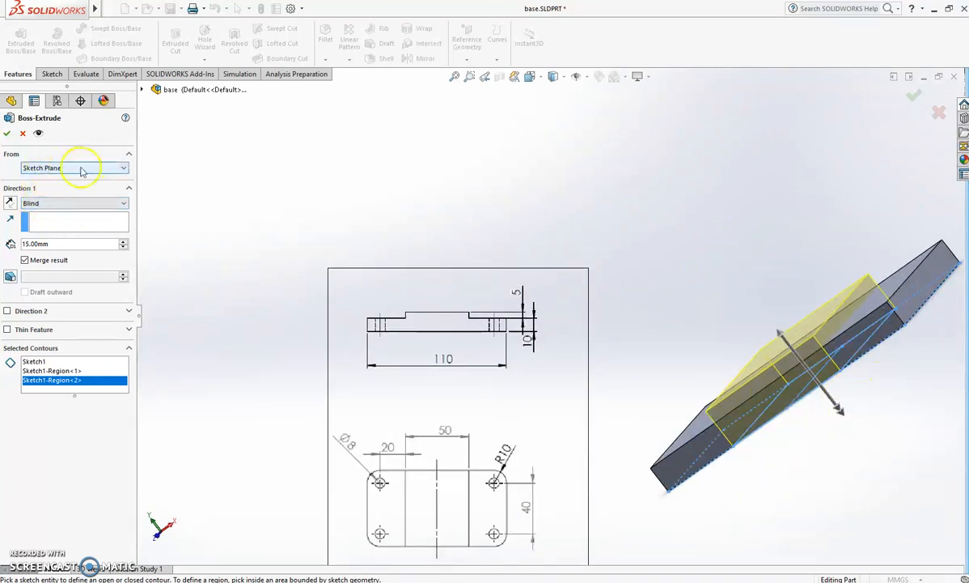
middle_click_drag(661, 240, 641, 220)
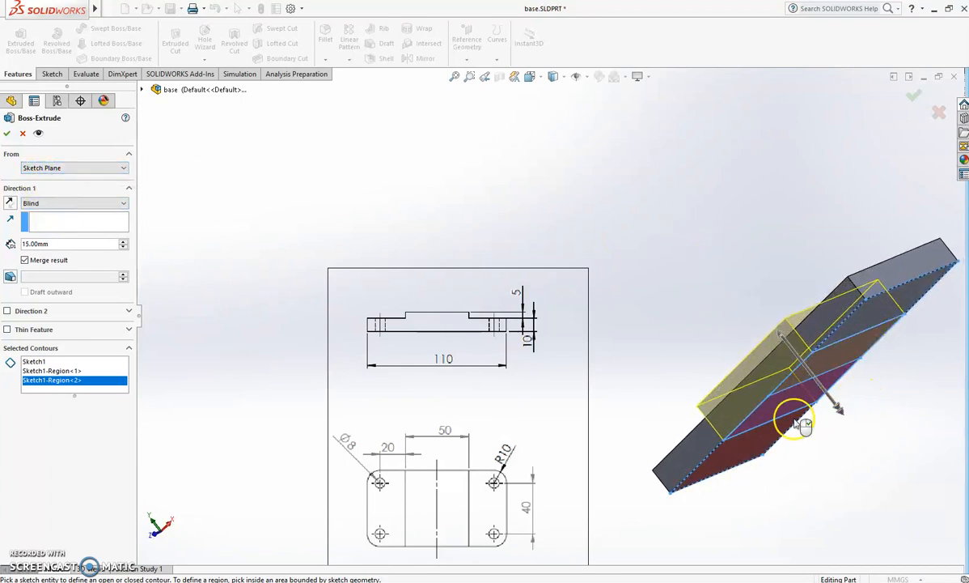
mouse_move(530, 245)
middle_mouse_down()
mouse_move(559, 245)
mouse_move(538, 230)
middle_mouse_up()
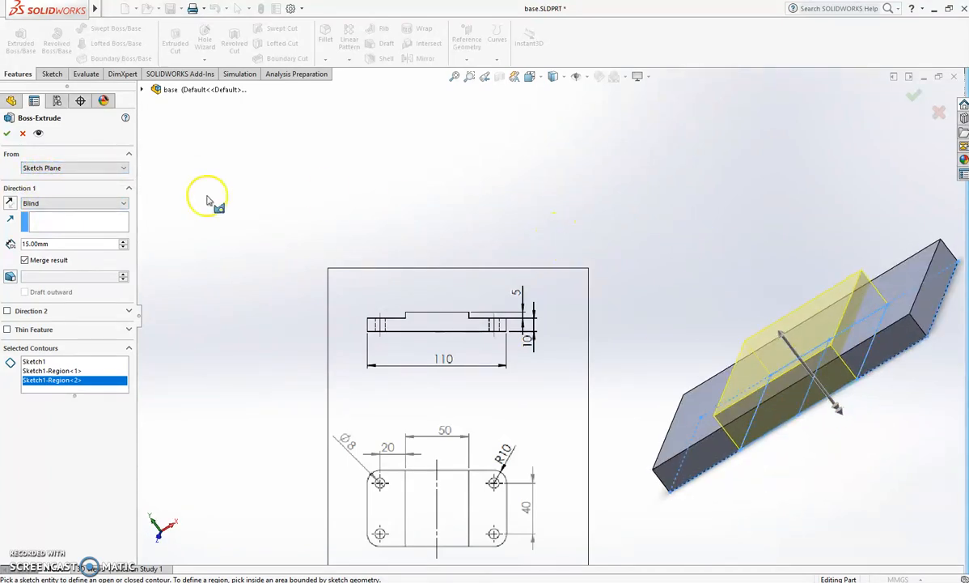
Step: Set the middle extrusion to start from a Surface/Face/Plane, using the plate's upper face
left_click(76, 170)
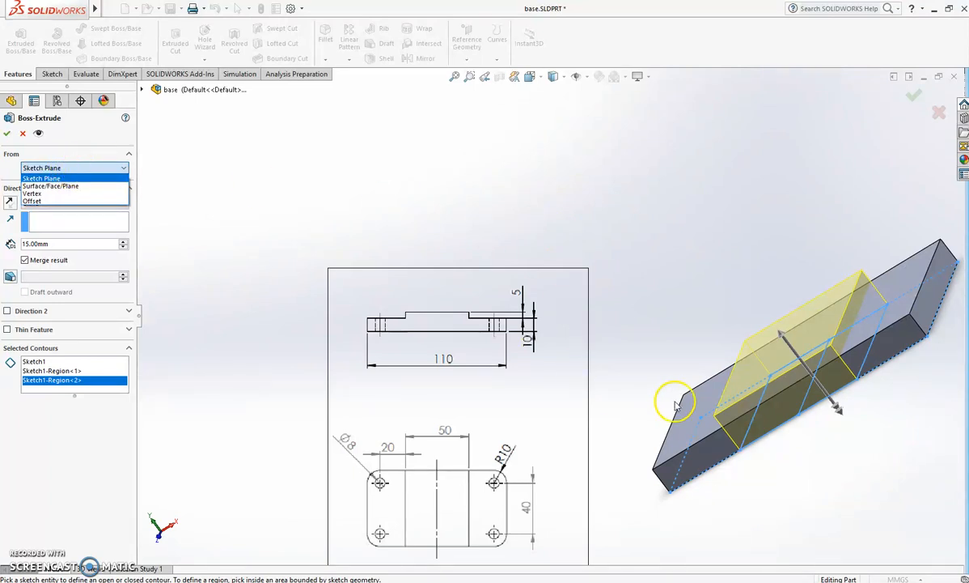
left_click(40, 170)
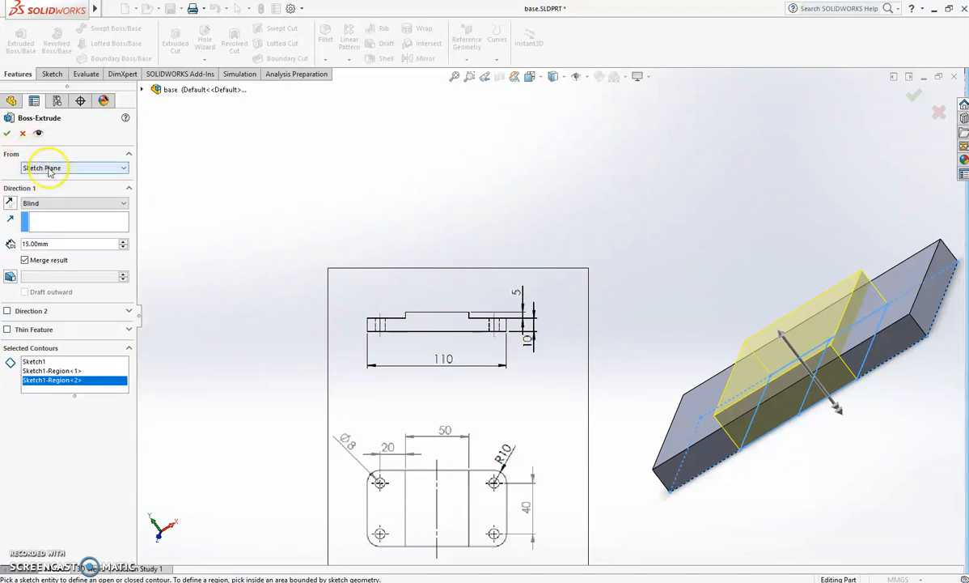
left_click(44, 167)
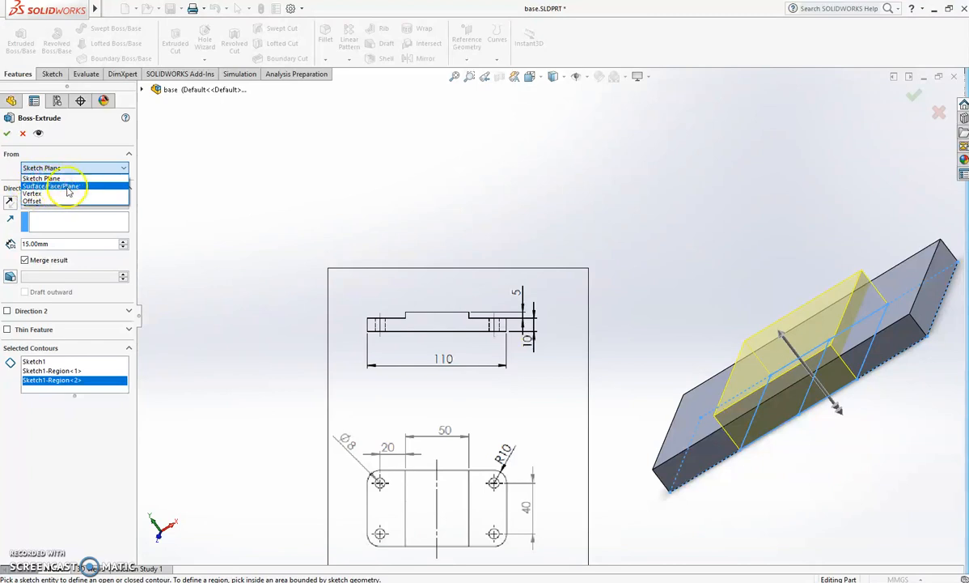
left_click(70, 190)
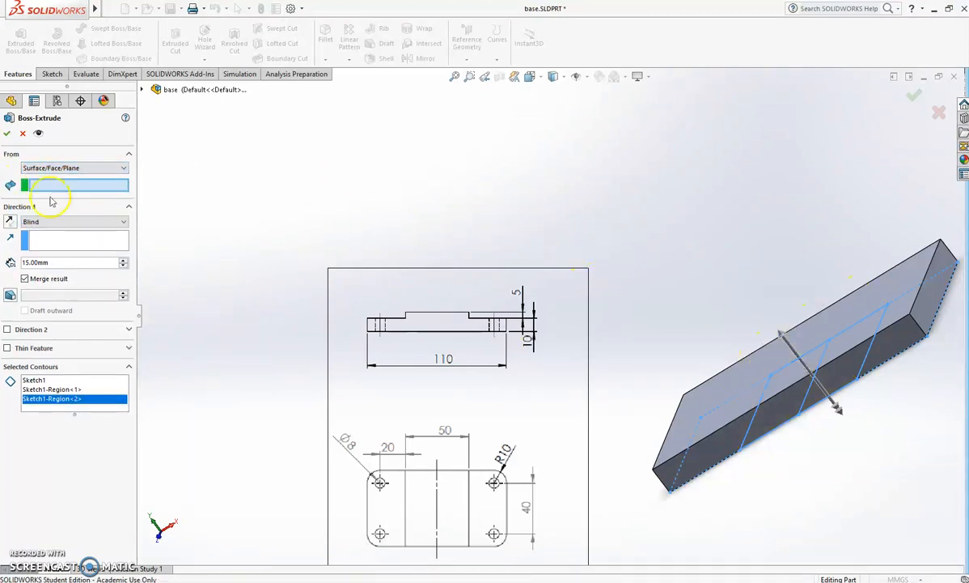
scroll(696, 293, "up", 2)
middle_click_drag(657, 240, 679, 254)
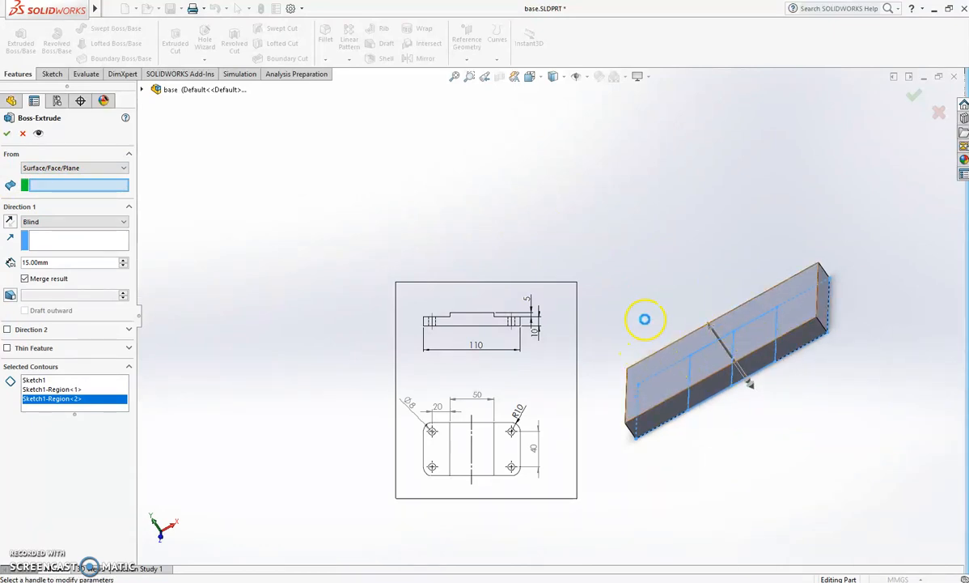
left_click(647, 354)
middle_click_drag(647, 364, 640, 251)
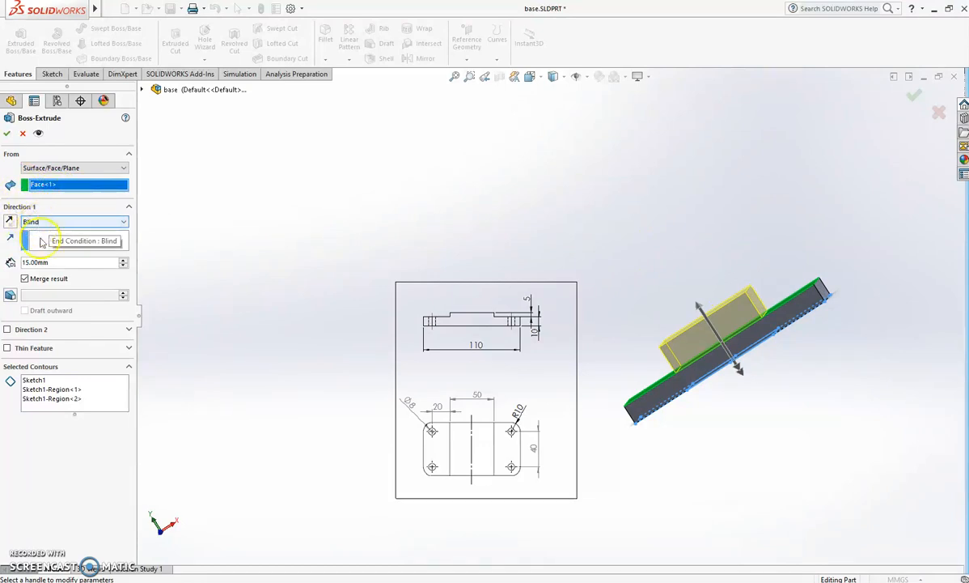
Step: Set the middle extrusion's blind depth to 5 mm and complete the raised block on the plate
left_click_drag(76, 262, 11, 262)
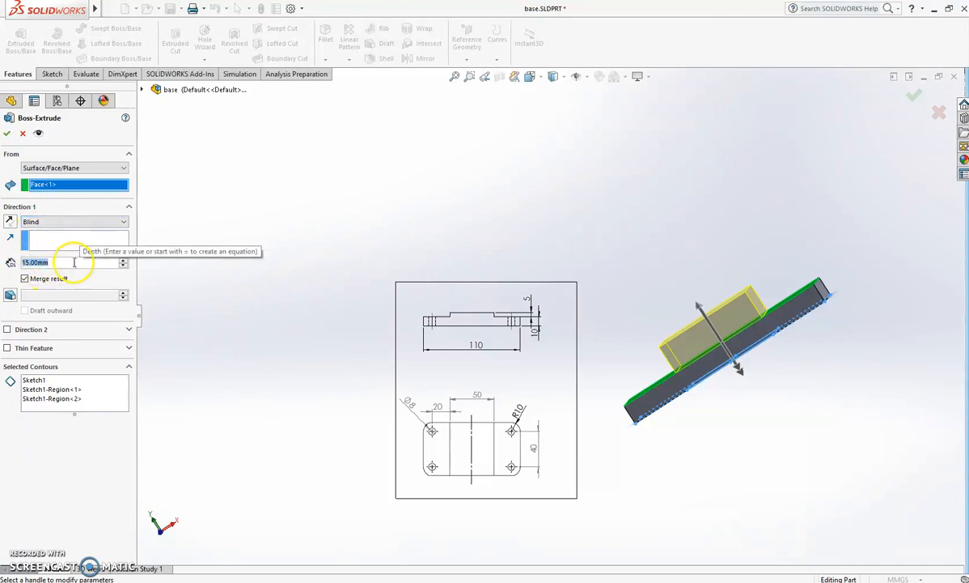
type("5")
key("Return")
middle_click_drag(725, 234, 719, 252)
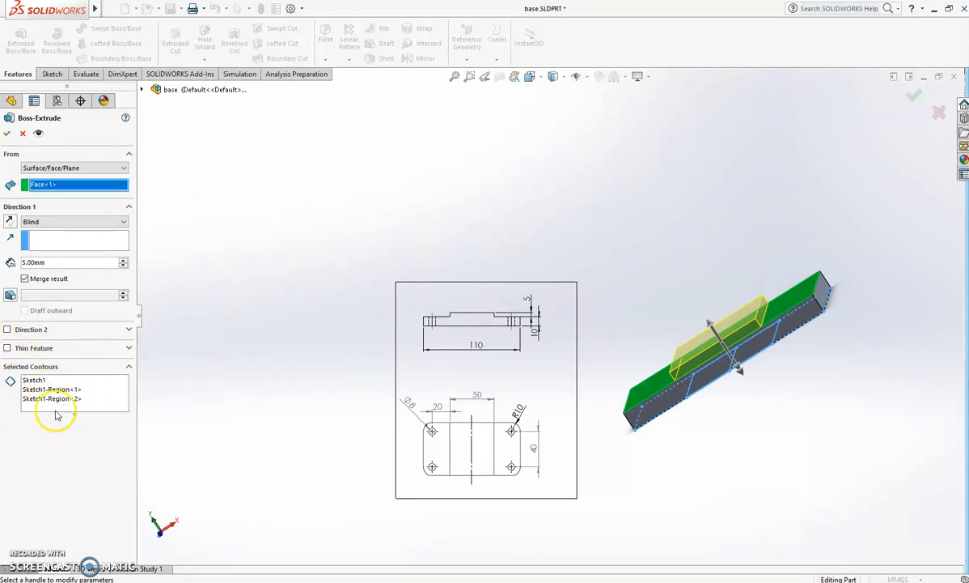
middle_click_drag(627, 232, 667, 302)
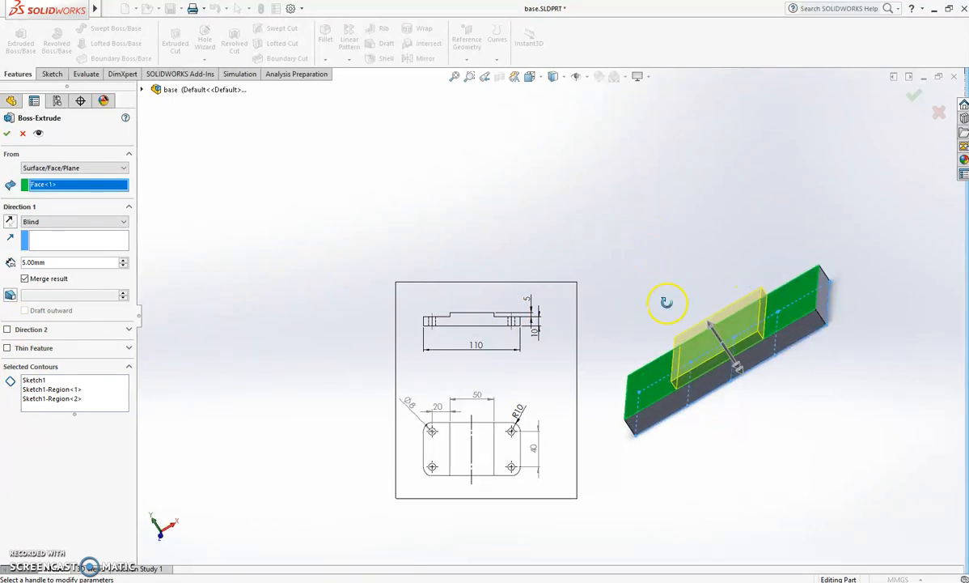
left_click(910, 113)
mouse_move(755, 141)
middle_mouse_down()
mouse_move(758, 212)
mouse_move(730, 166)
mouse_move(733, 216)
middle_mouse_up()
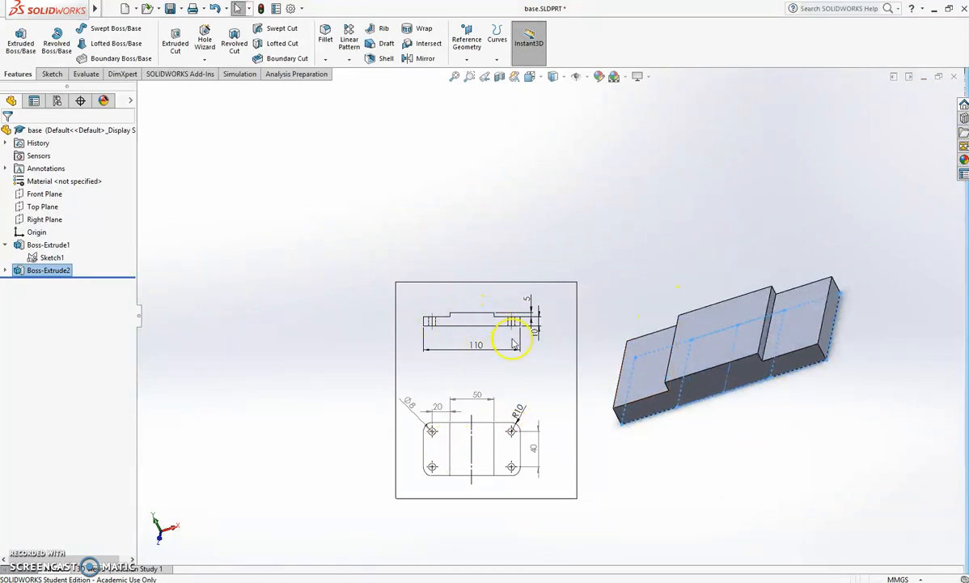
Step: Start a Hole Wizard hole with the plain Hole type, ISO standard and Drill sizes
middle_click_drag(659, 283, 616, 301)
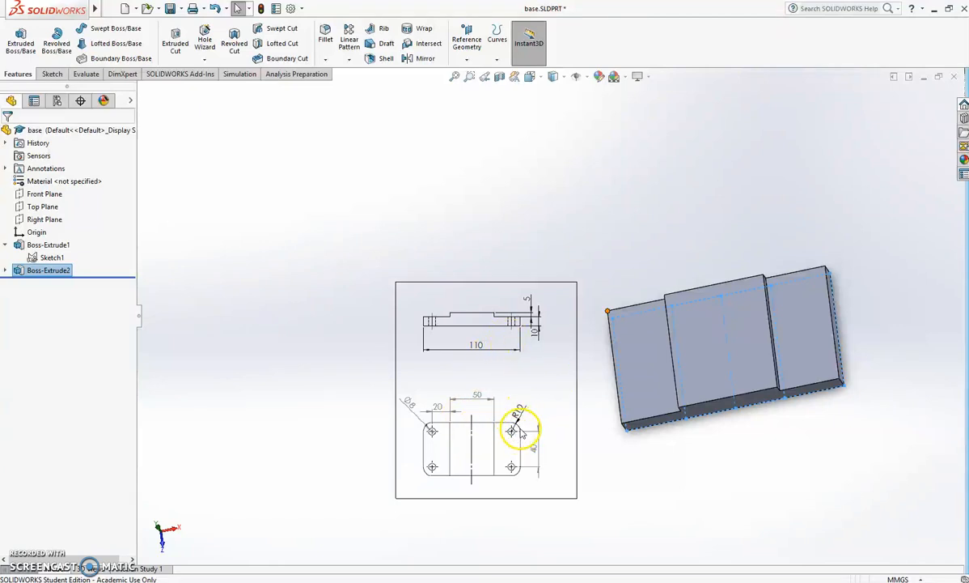
middle_click_drag(619, 252, 616, 364)
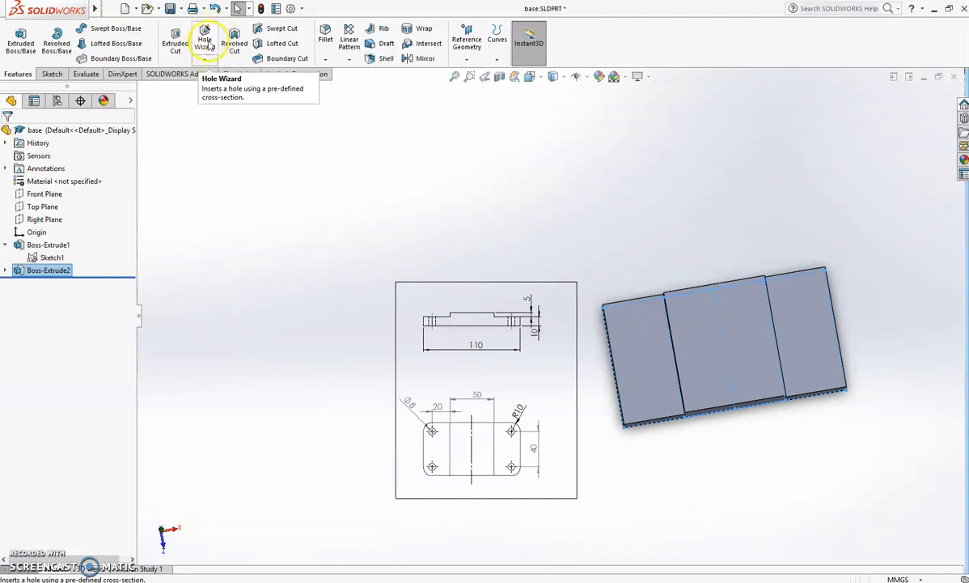
left_click(207, 45)
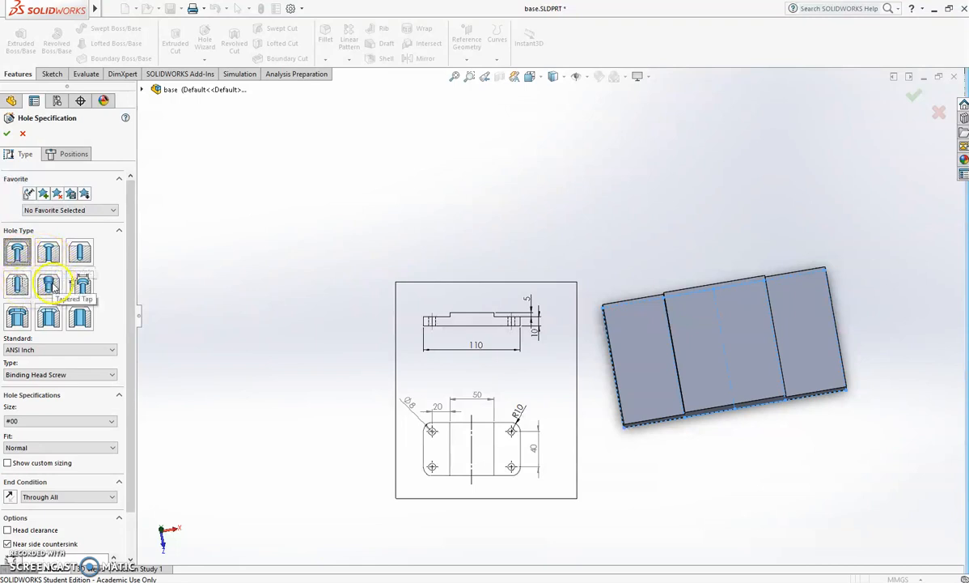
left_click(36, 350)
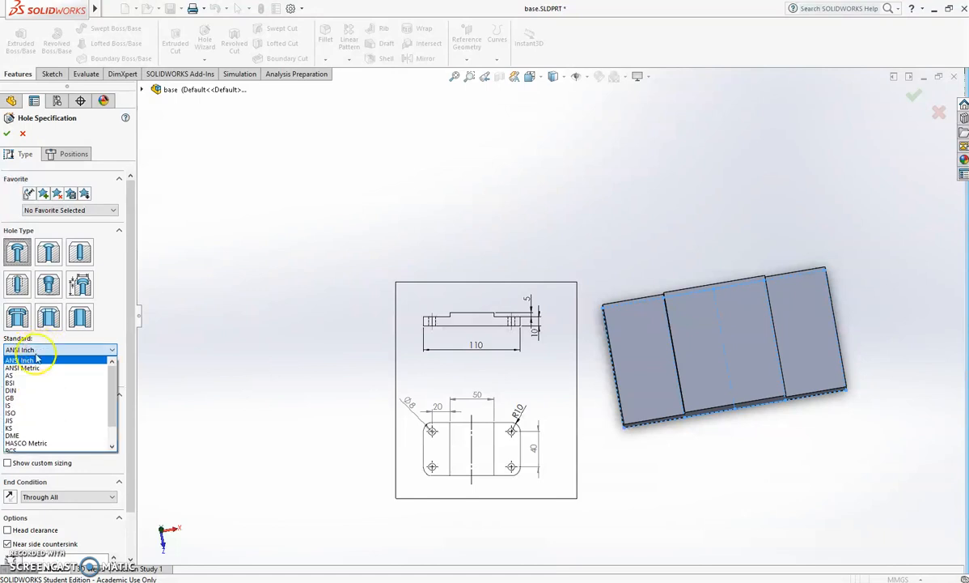
left_click(20, 415)
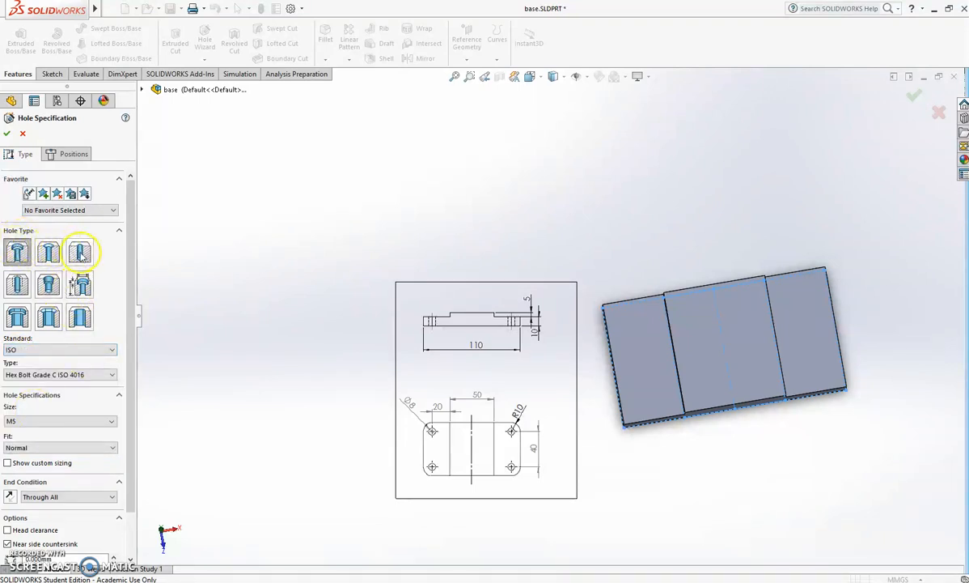
left_click(80, 254)
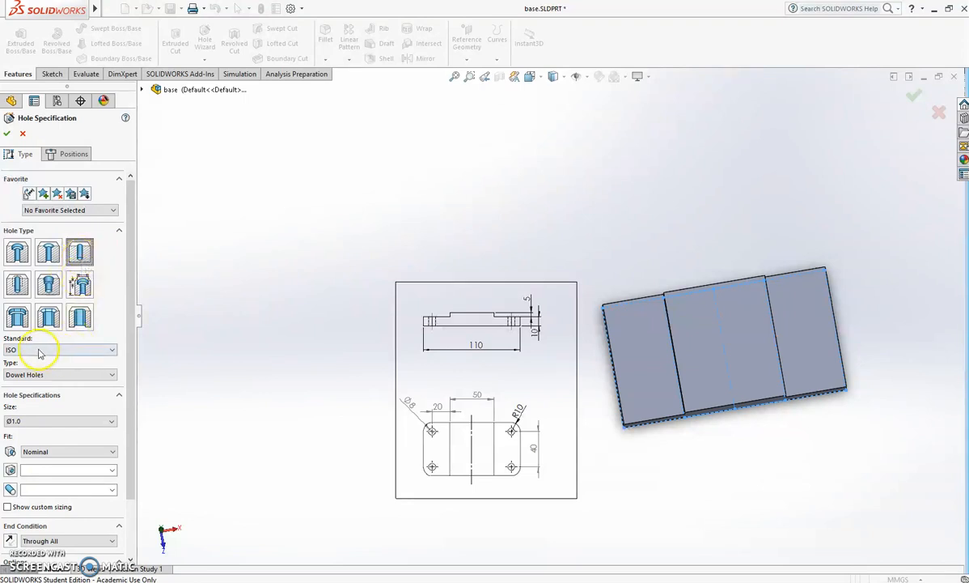
left_click(42, 374)
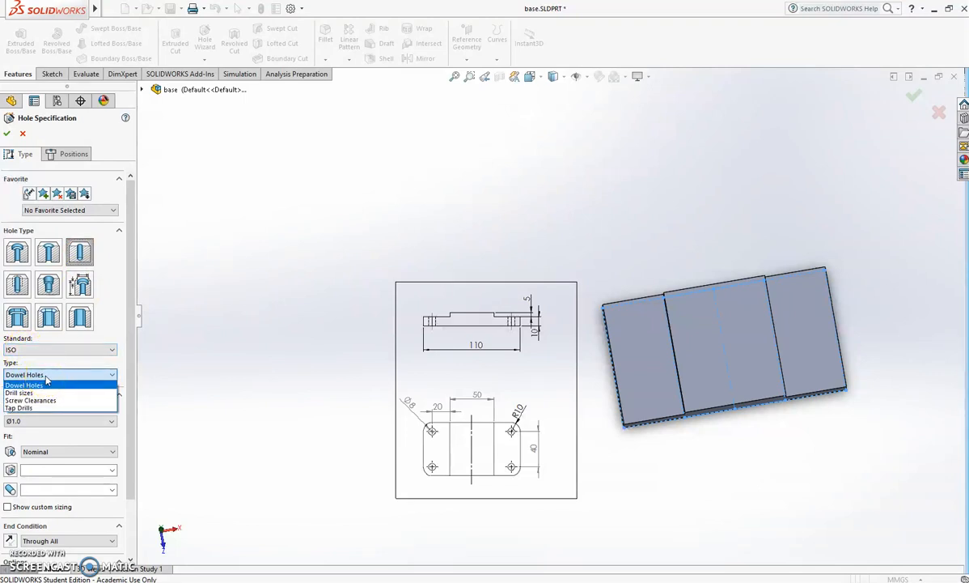
left_click(33, 392)
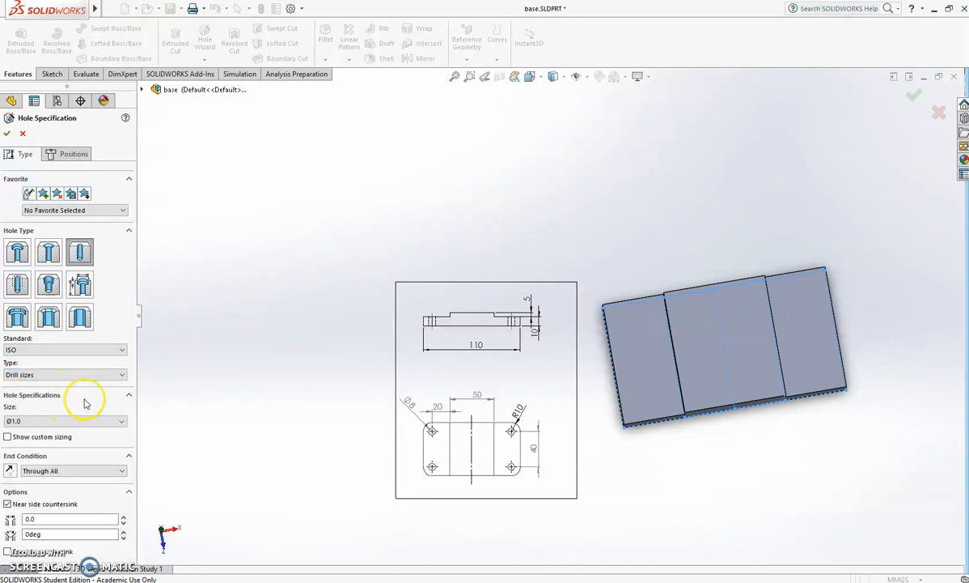
Step: Set the hole size to Ø8.0 for the mounting holes
left_click(123, 421)
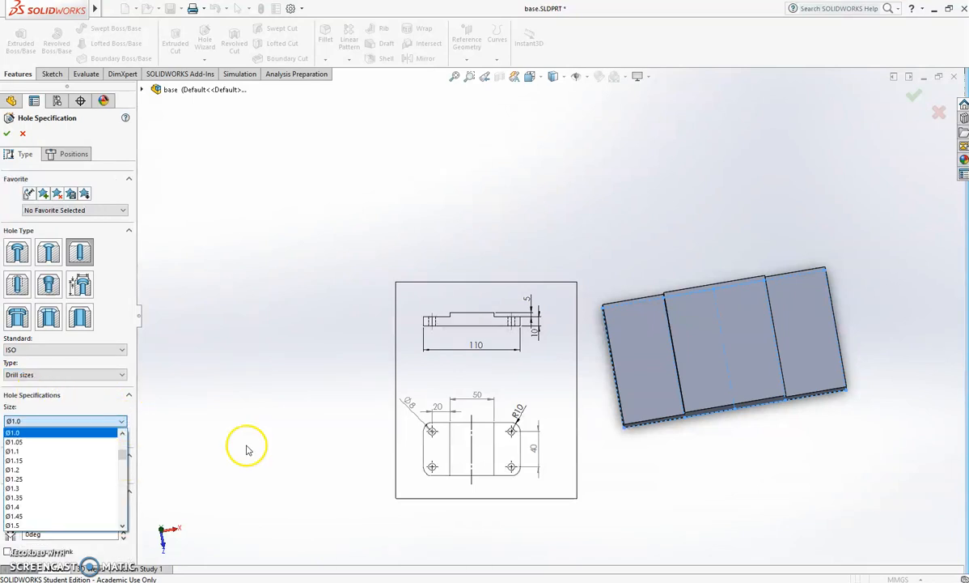
left_click_drag(122, 461, 123, 488)
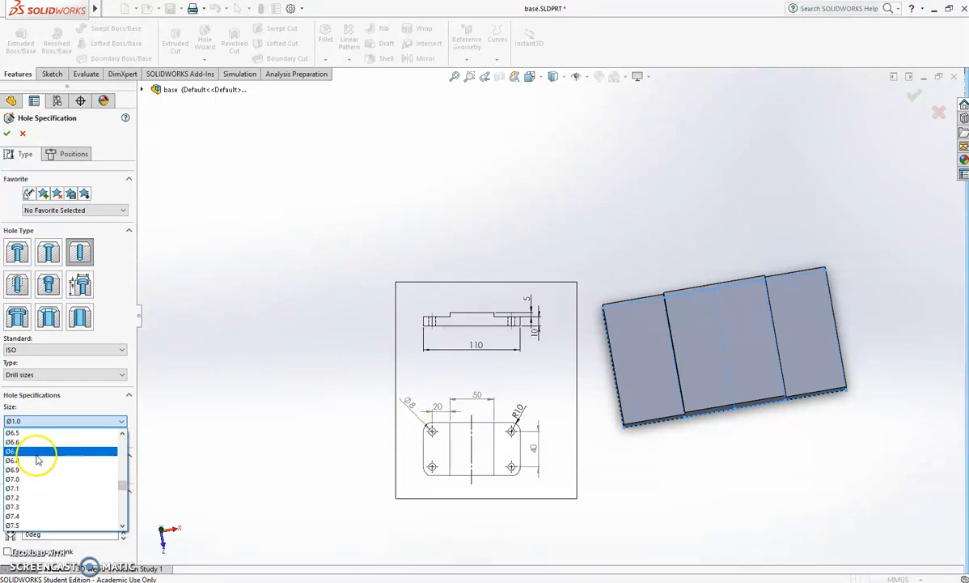
scroll(36, 514, "down", 1)
scroll(35, 514, "down", 2)
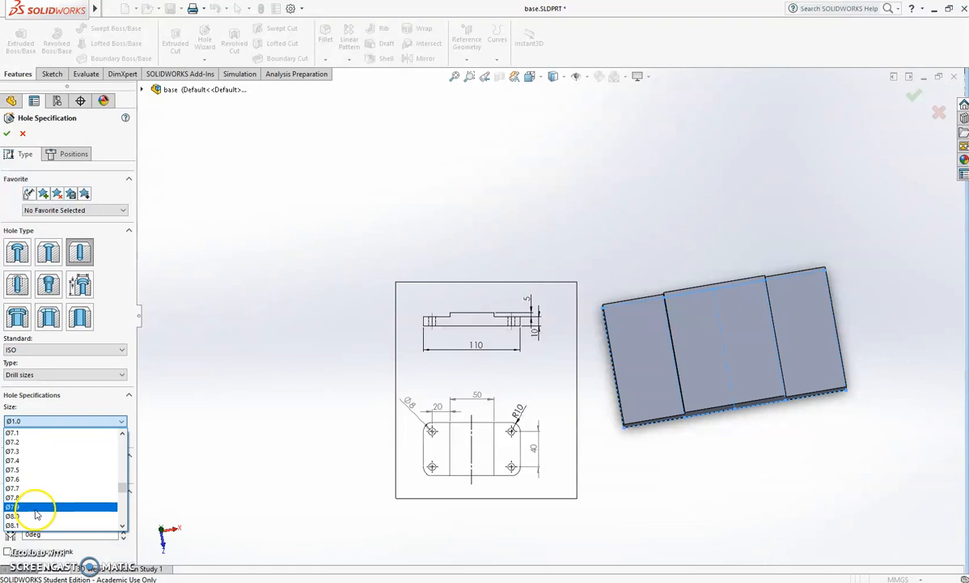
left_click(36, 511)
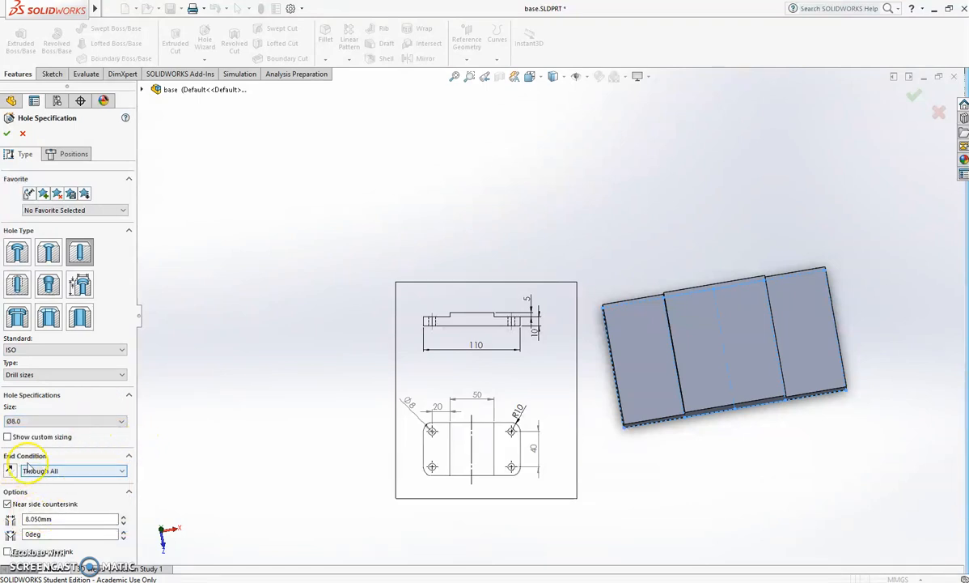
Step: Set the hole's end condition to Through All and turn off the near side countersink
left_click(52, 471)
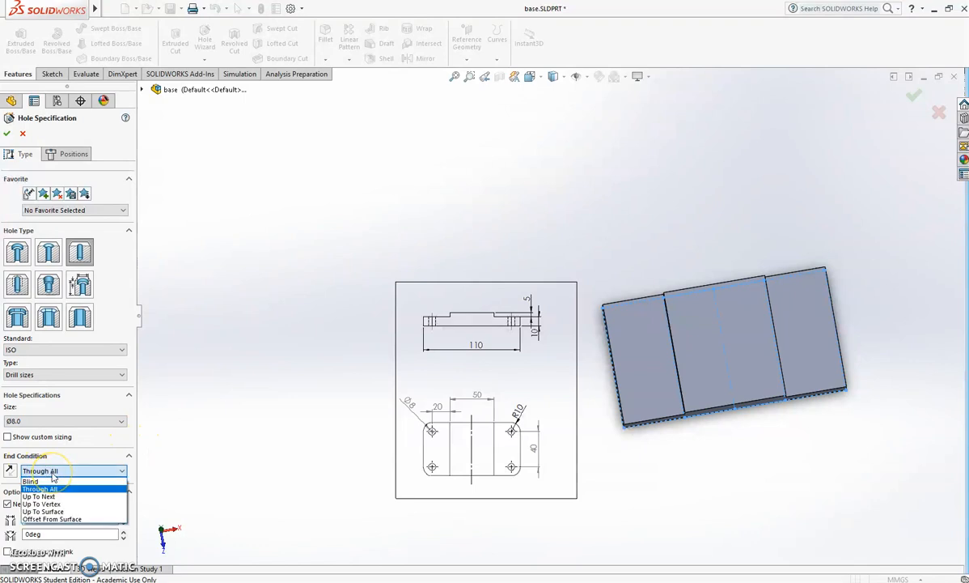
left_click(53, 496)
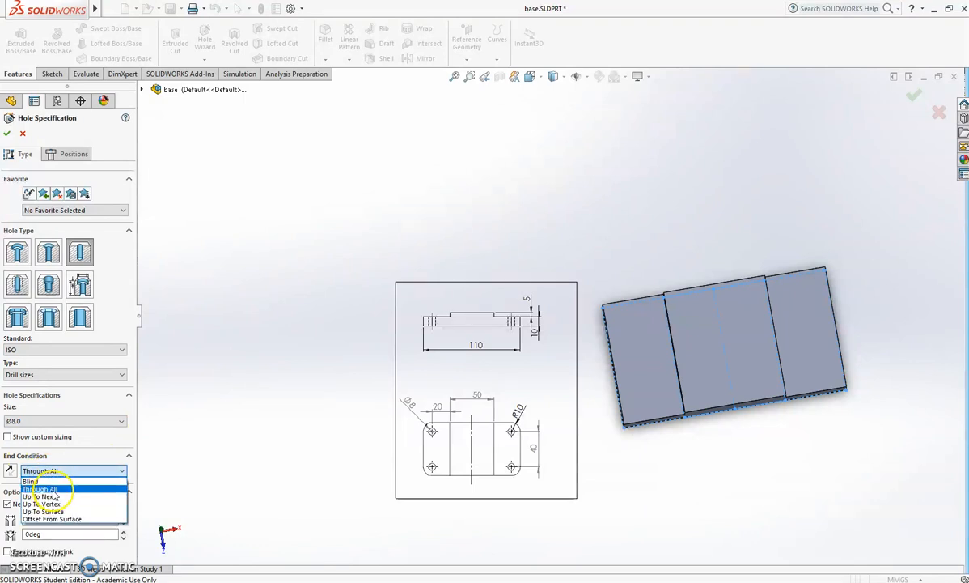
left_click(52, 491)
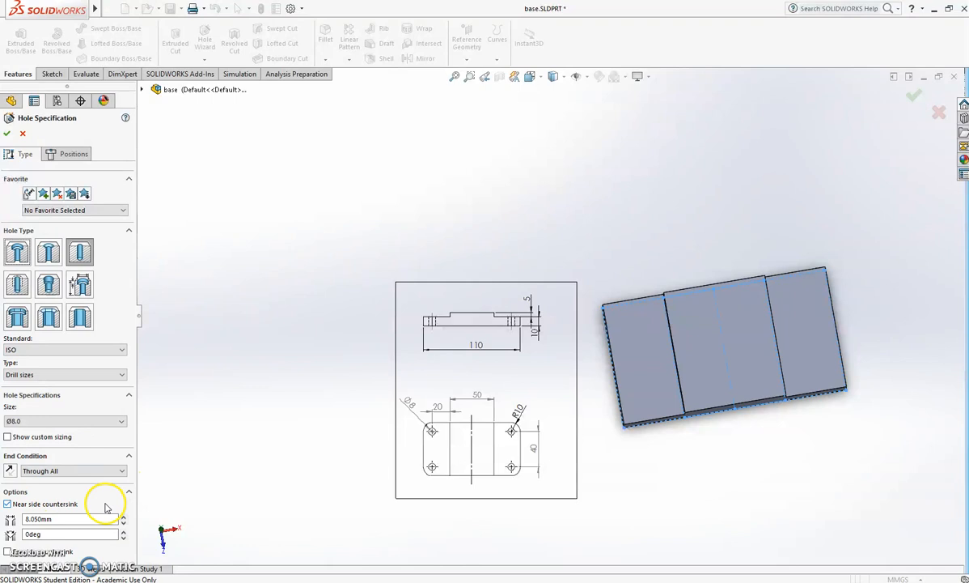
left_click(7, 505)
left_click(7, 504)
left_click(8, 504)
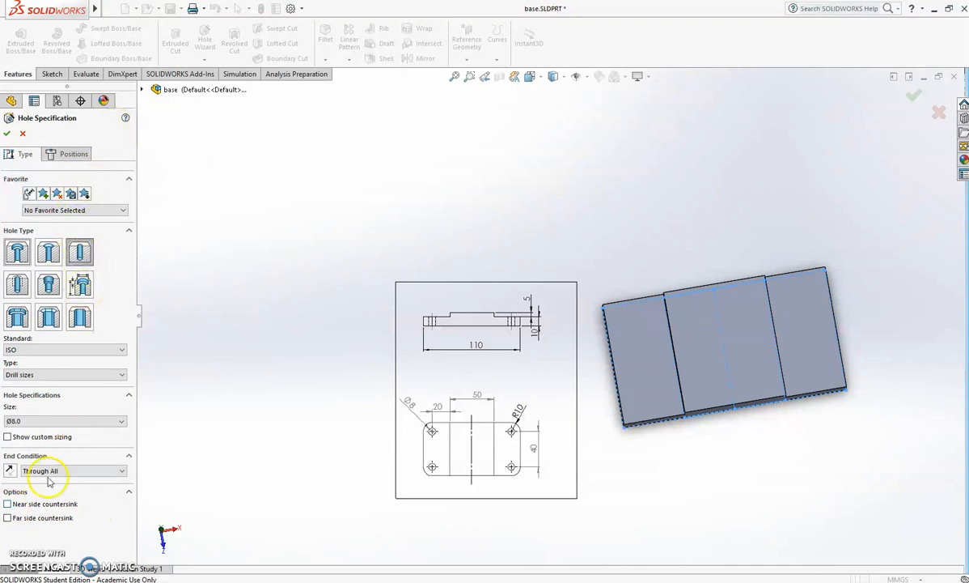
Step: Place four hole positions on the plate, two on each lower face beside the raised block
left_click(72, 156)
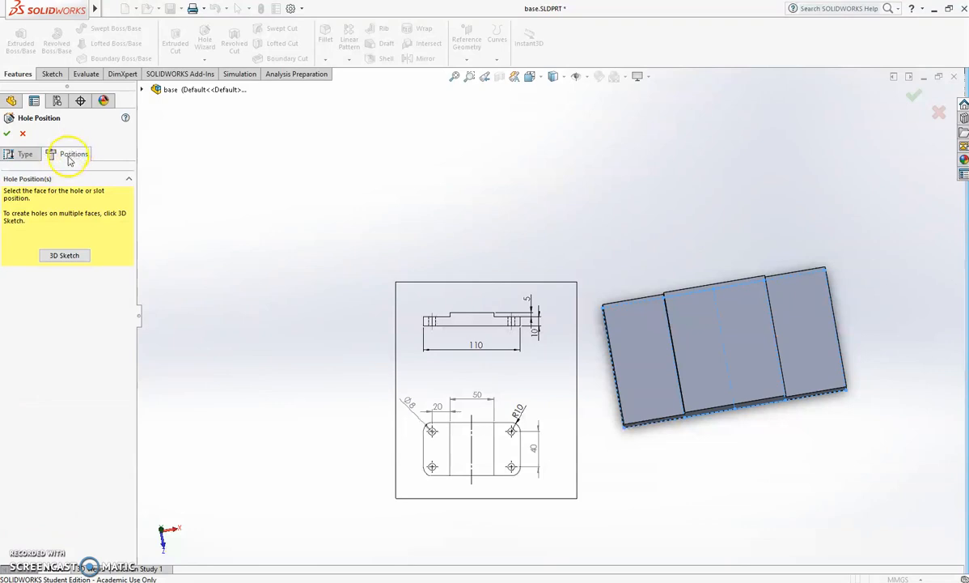
middle_click_drag(676, 205, 677, 169)
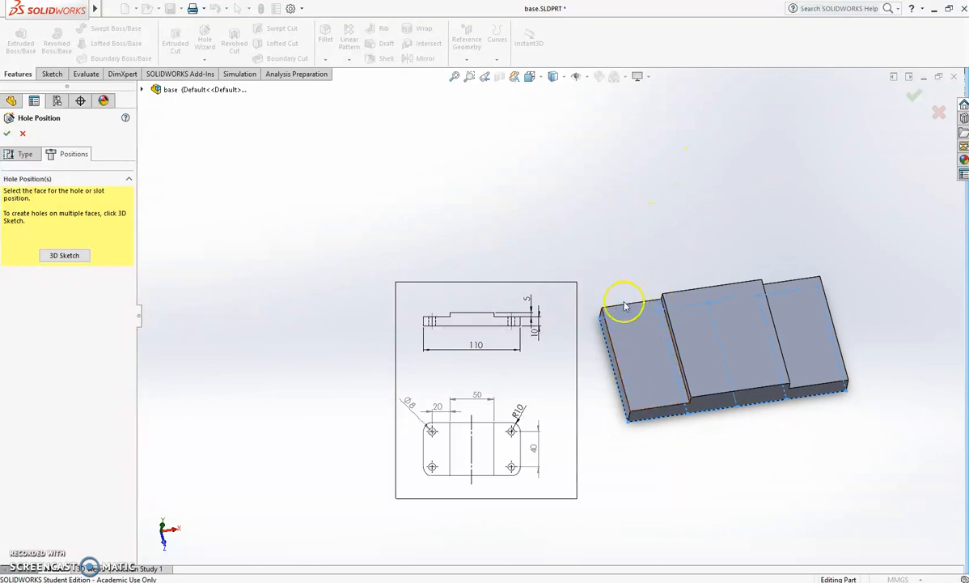
left_click(636, 344)
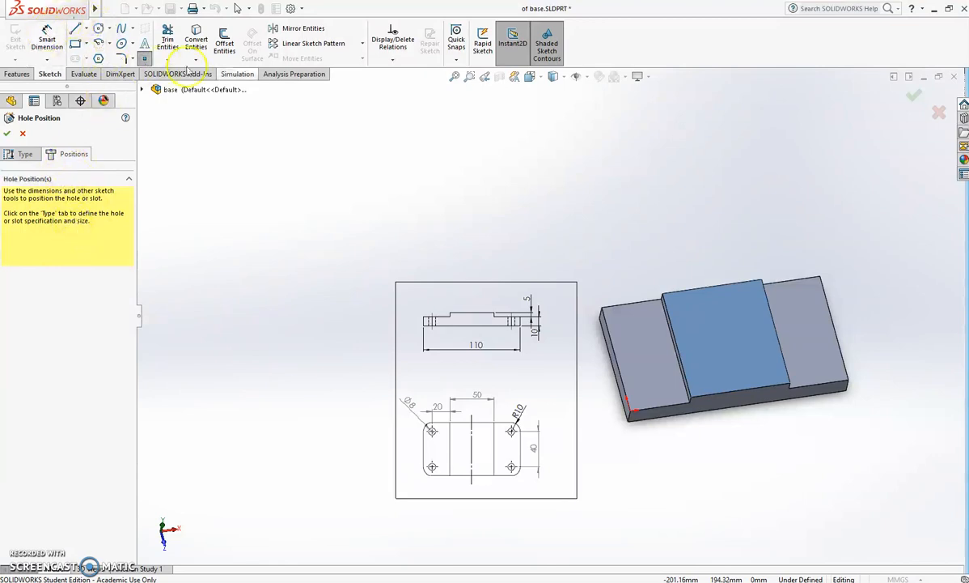
mouse_move(239, 13)
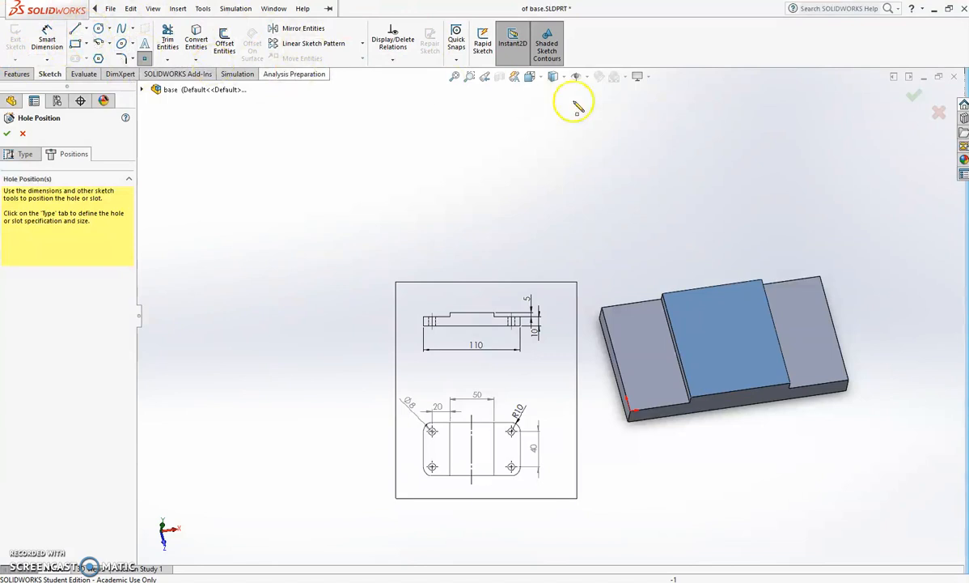
left_click(629, 322)
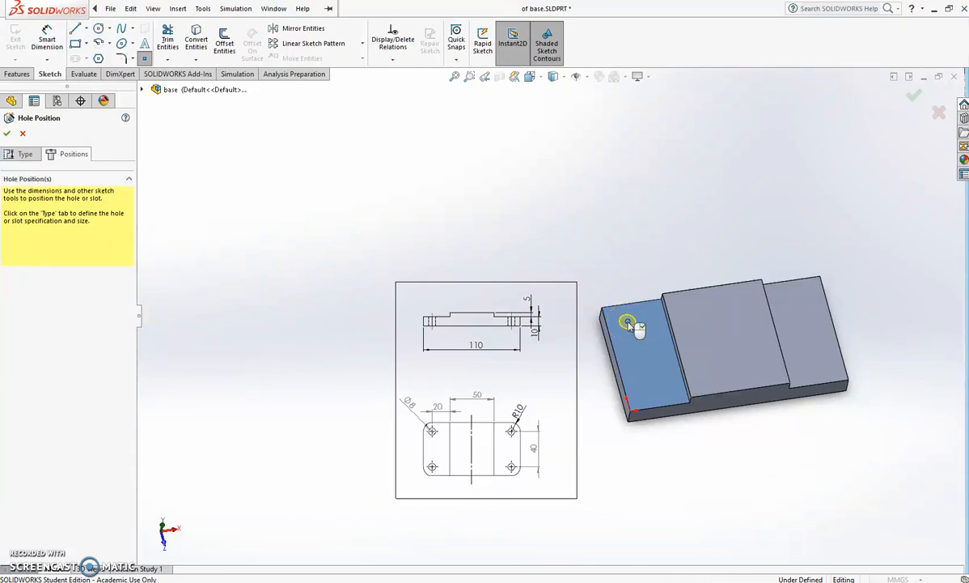
left_click(644, 381)
left_click(819, 361)
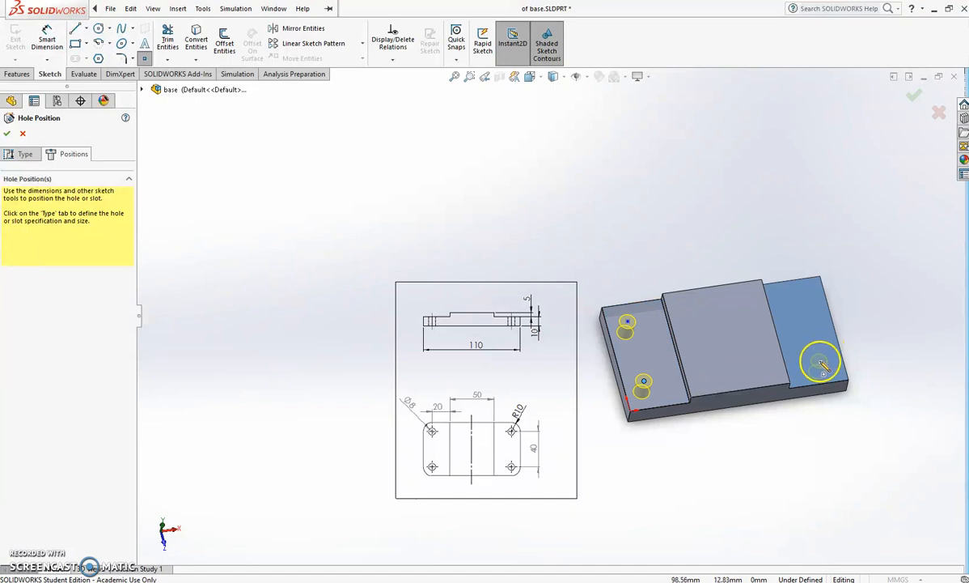
left_click(803, 299)
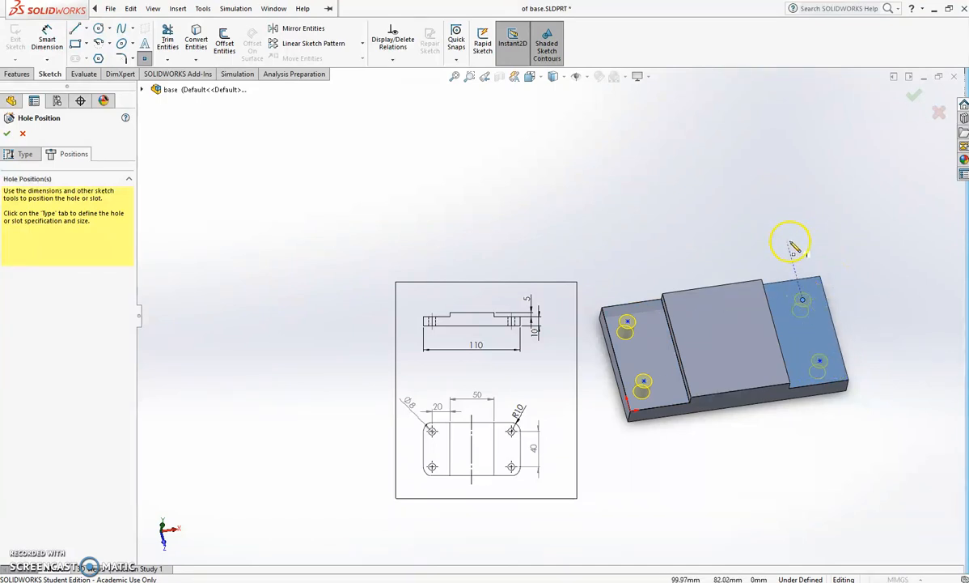
Step: Dimension the upper-left hole centre 20 mm from the raised block's left edge, viewing the face straight on
key("space")
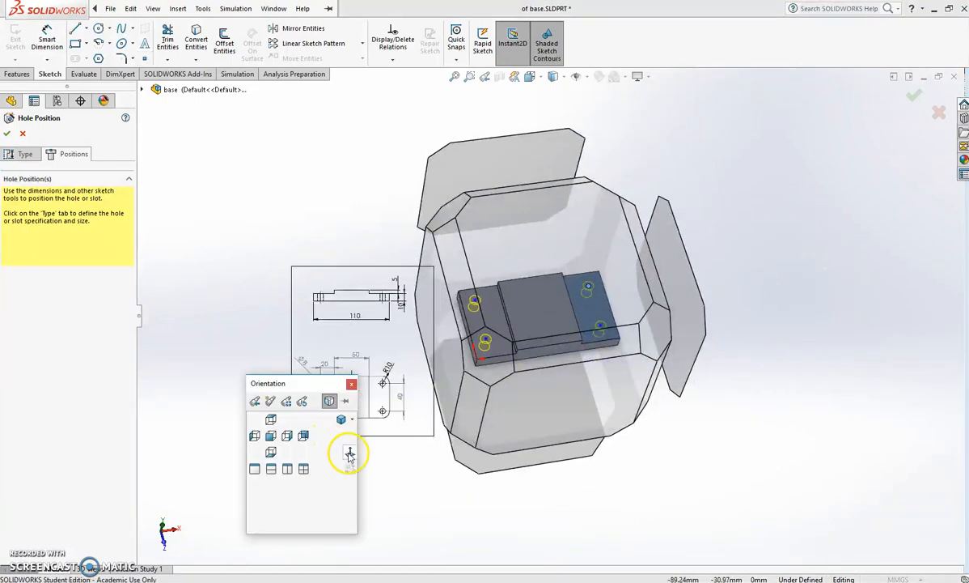
left_click(346, 450)
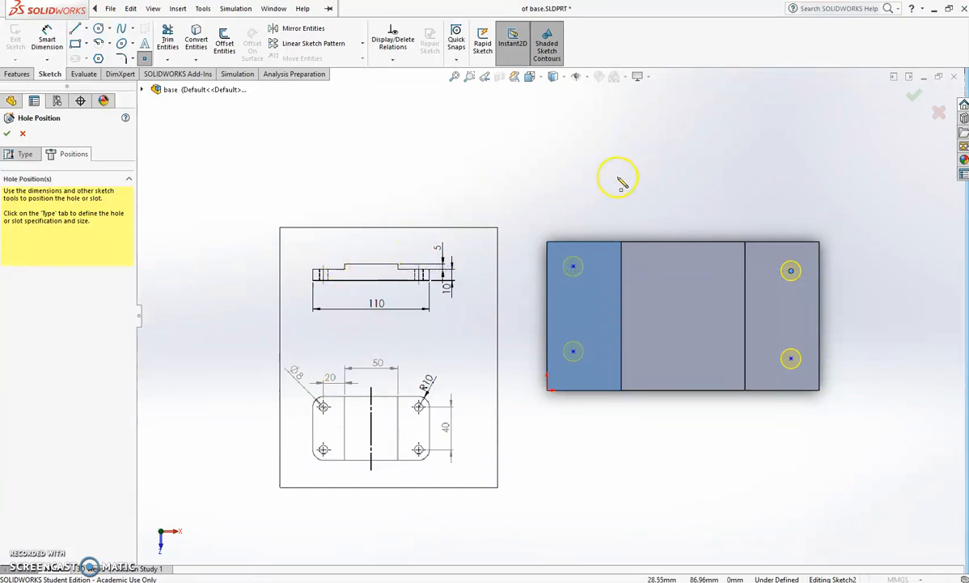
right_click_drag(619, 184, 615, 122)
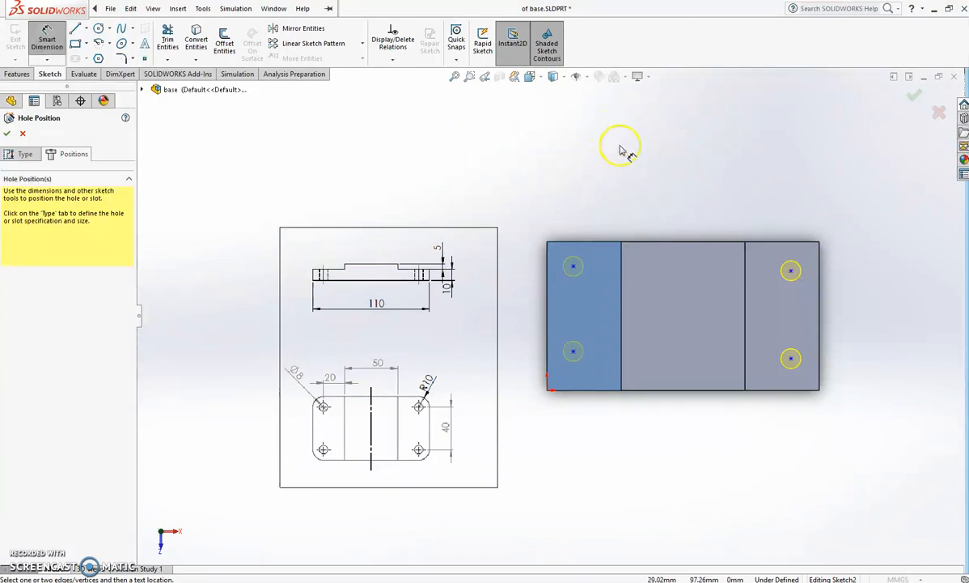
left_click(621, 267)
left_click(573, 265)
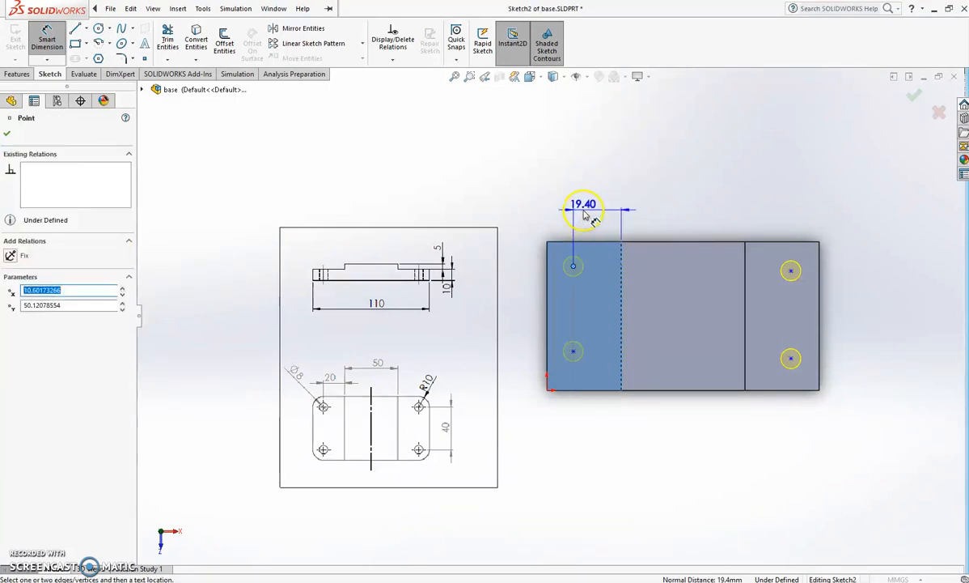
left_click(584, 214)
type("20")
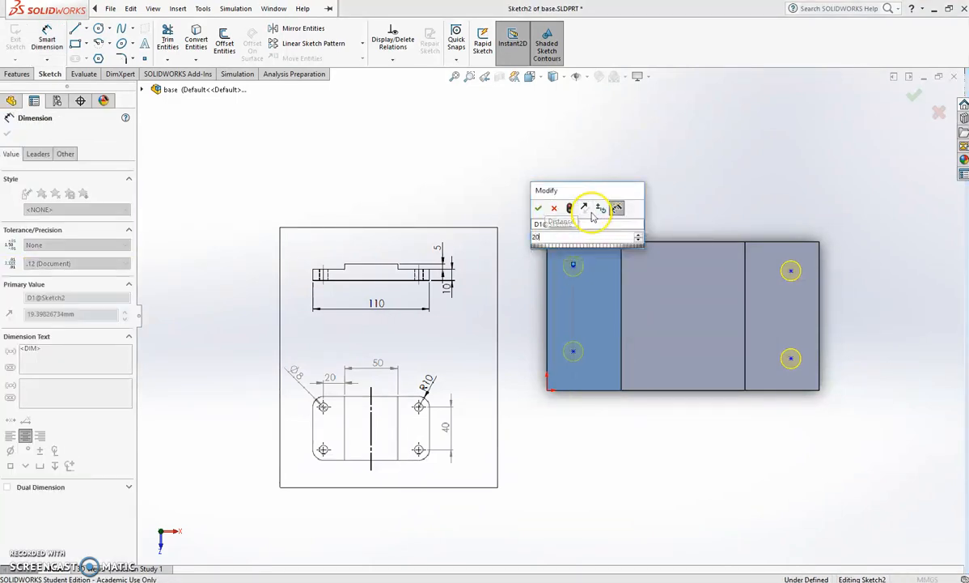
key("Return")
right_click(606, 151)
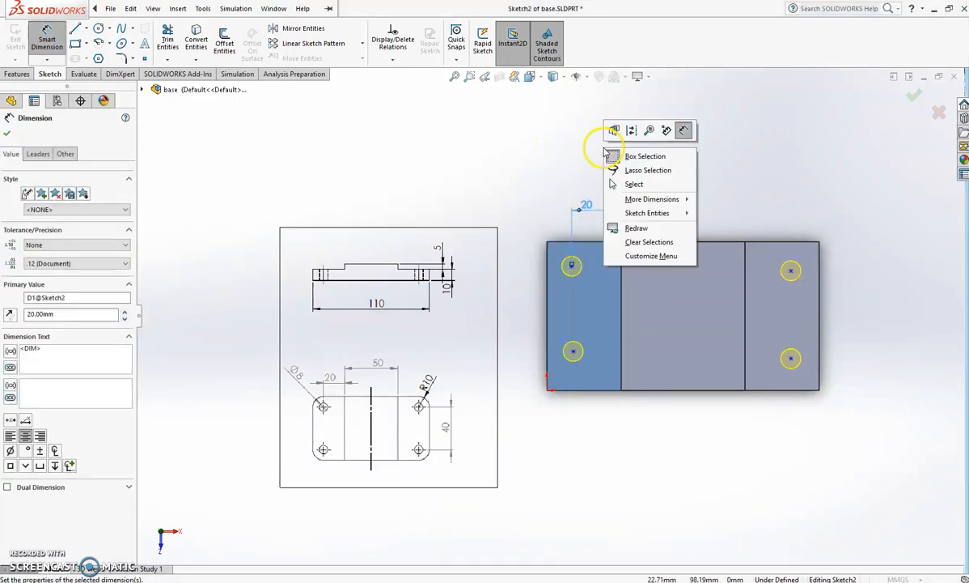
key("Escape")
key("Escape")
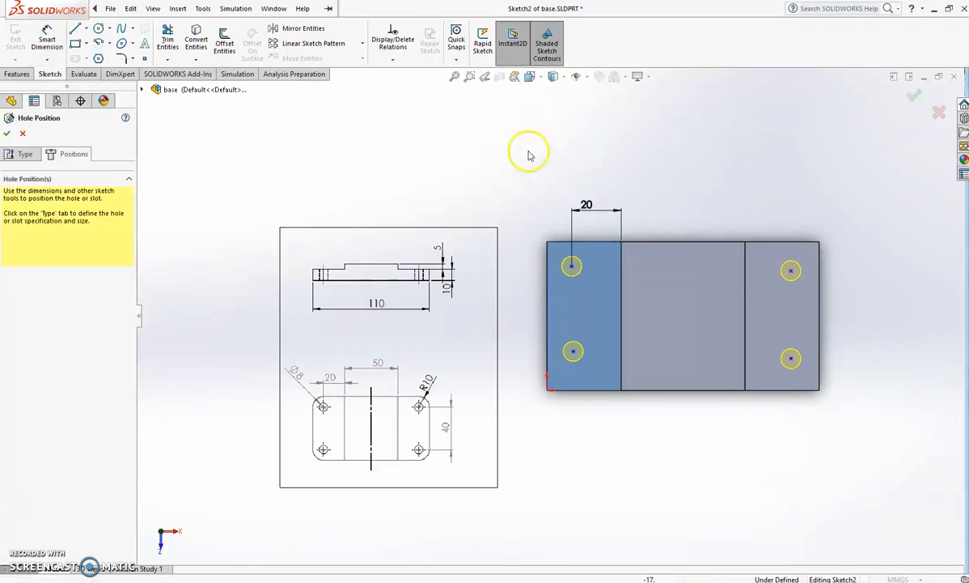
Step: Sketch a horizontal centerline across the plate between the midpoints of its left and right edges
left_click(86, 29)
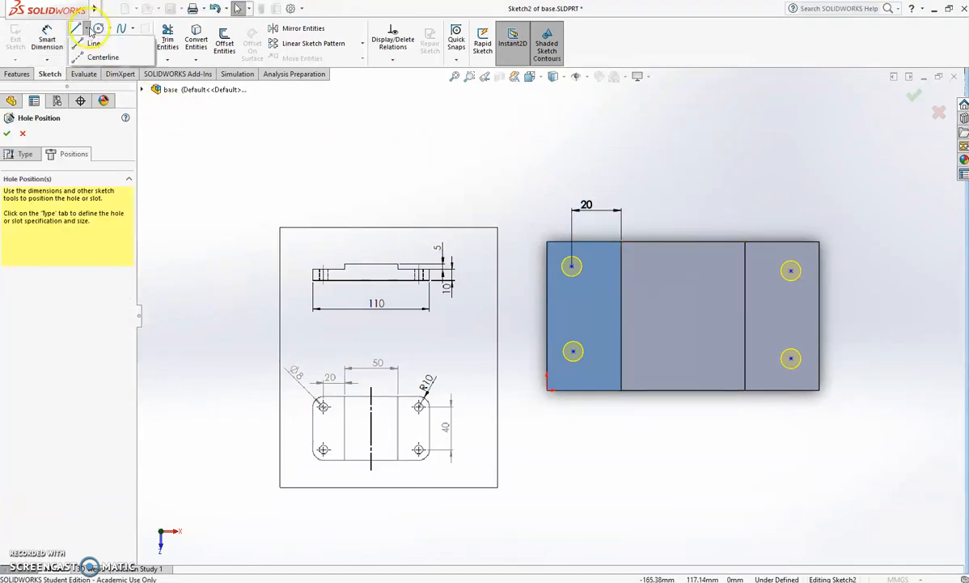
left_click(93, 51)
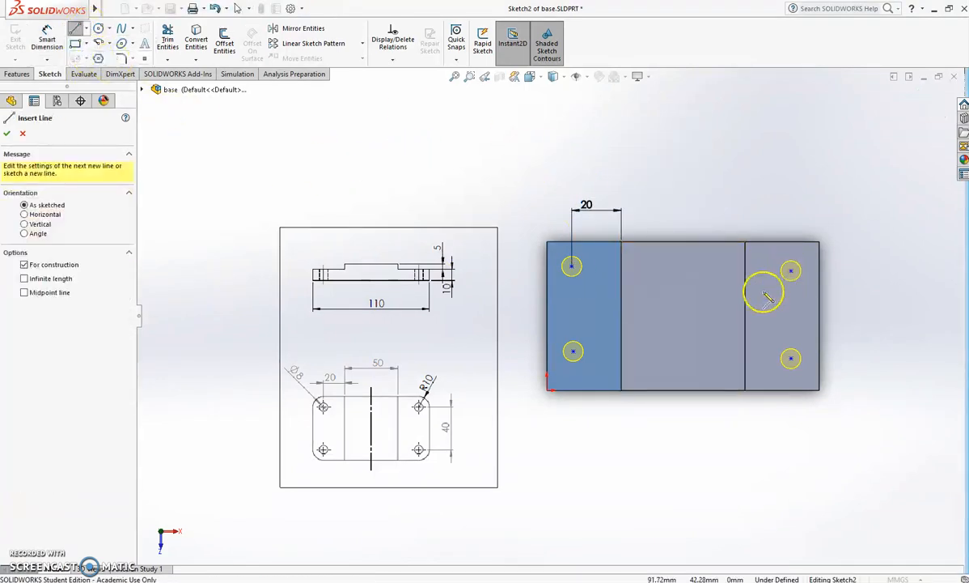
left_click(547, 315)
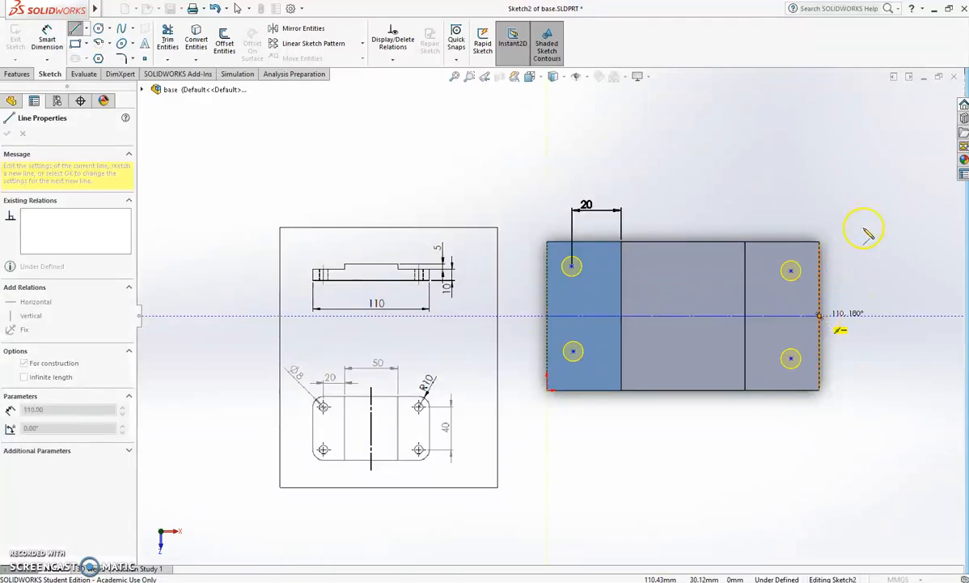
left_click(820, 315)
key("Escape")
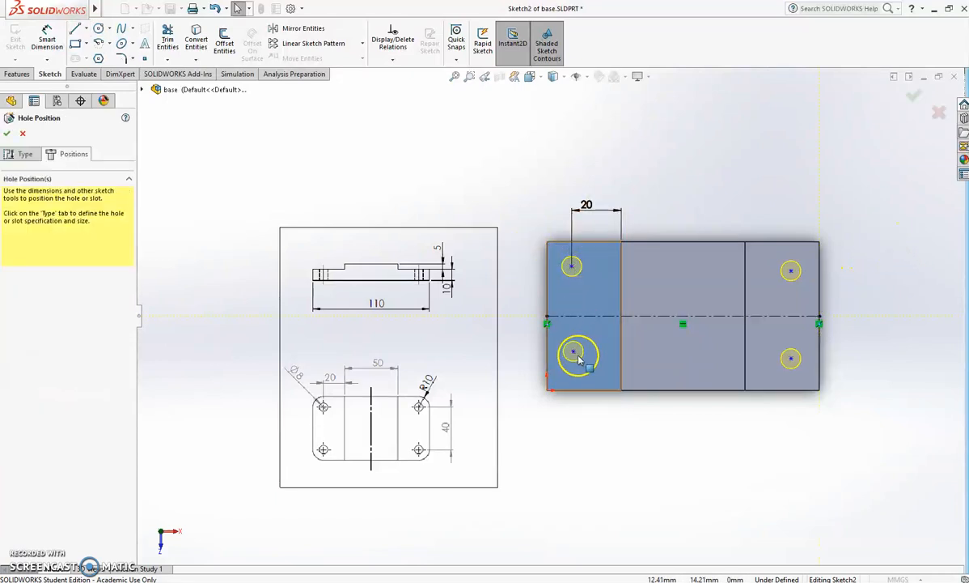
Step: Make the two left hole centres symmetric about the horizontal centerline and move the upper one to test the relation
left_click(571, 266)
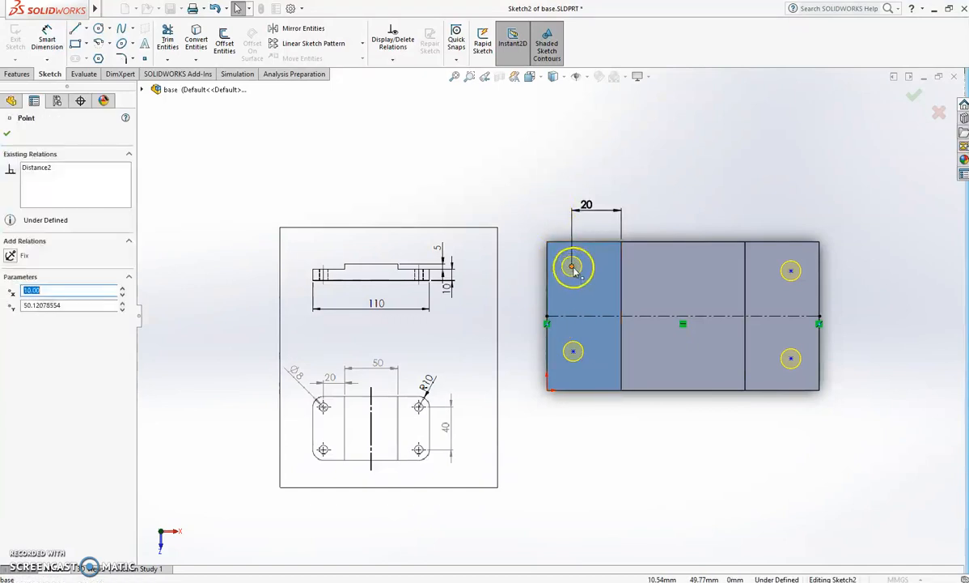
left_click(574, 353, "ctrl")
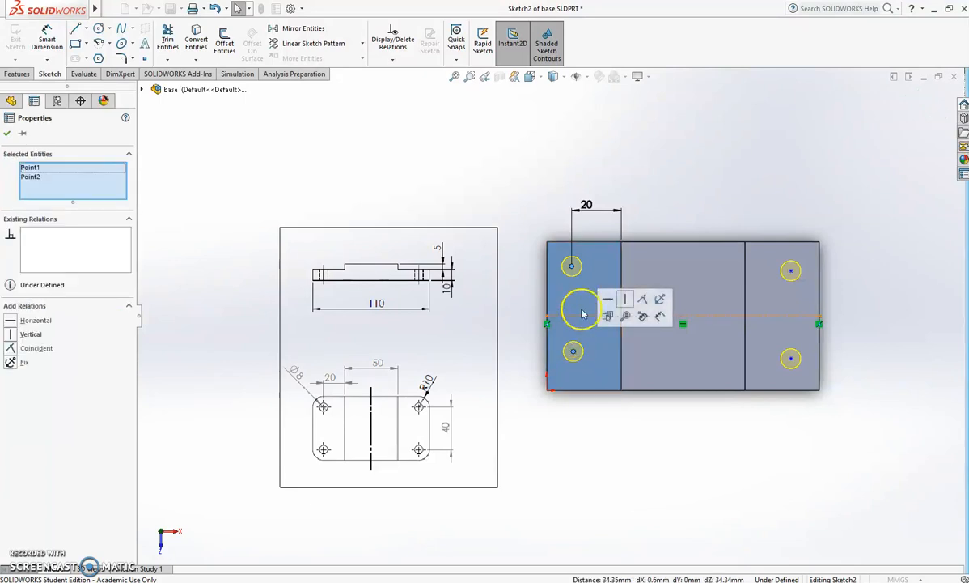
left_click(572, 316, "ctrl")
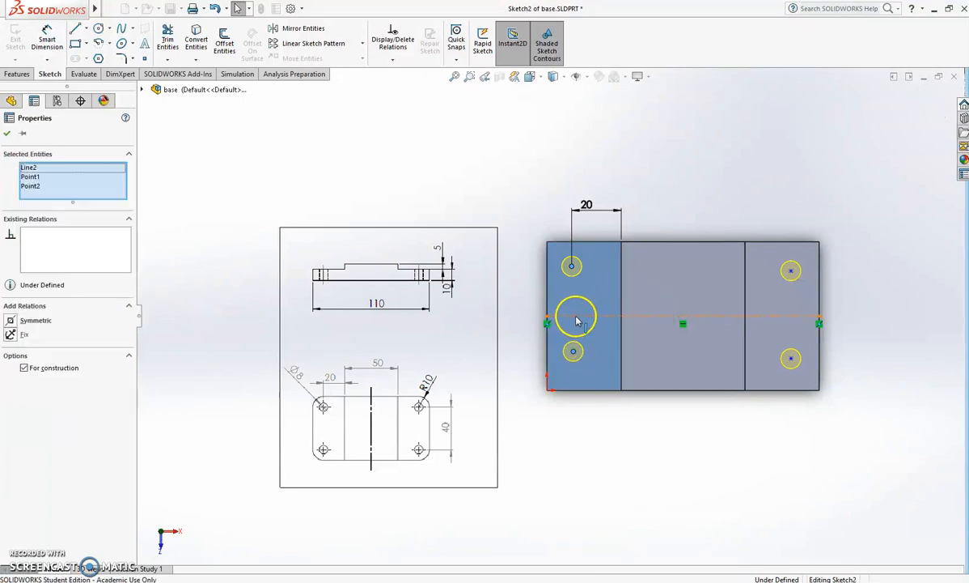
left_click(603, 267)
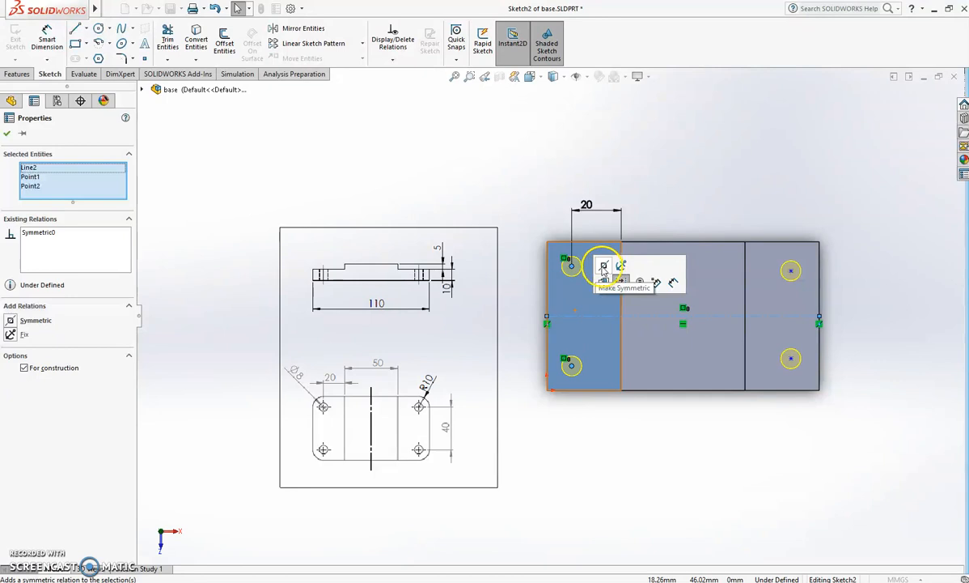
left_click(558, 164)
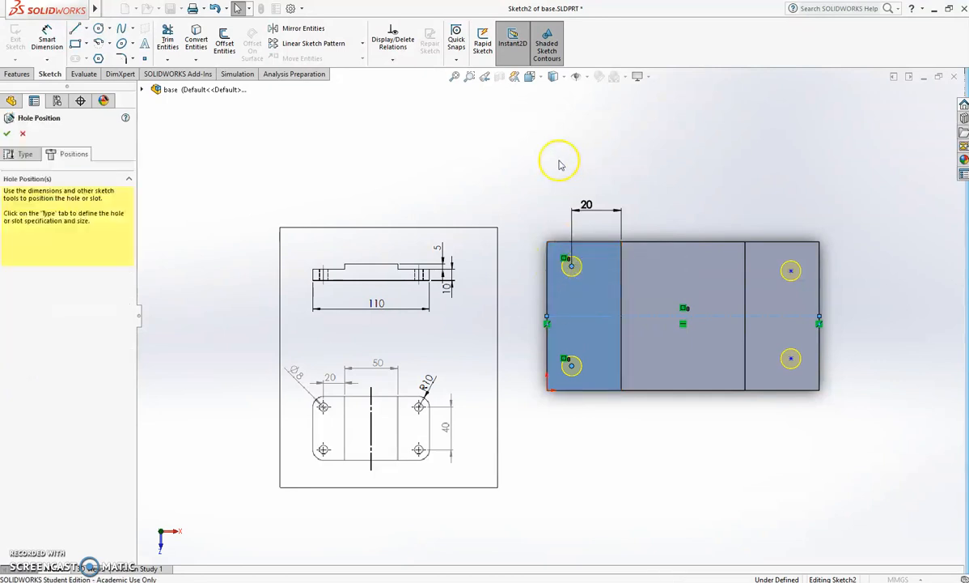
left_click(572, 266)
left_click_drag(586, 284, 579, 263)
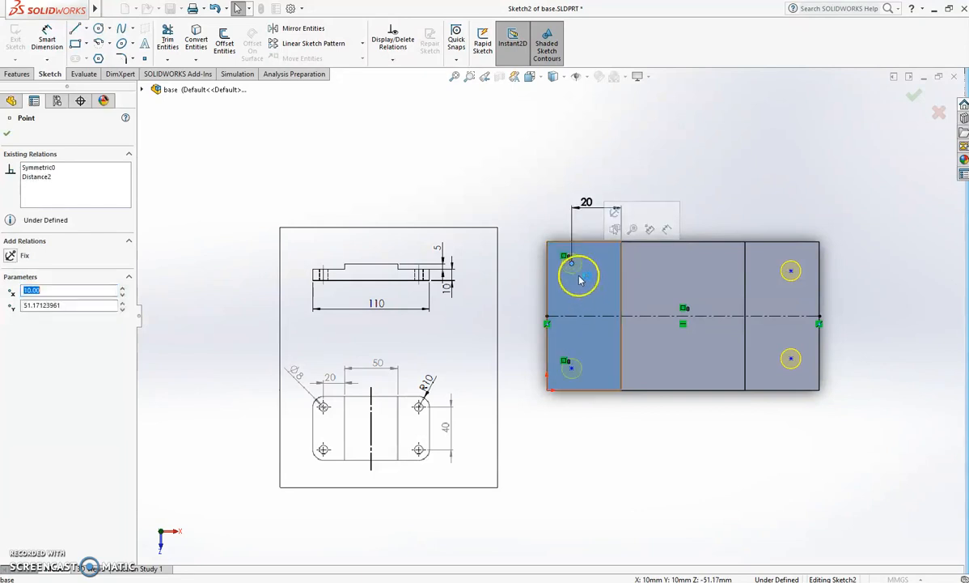
left_click(526, 147)
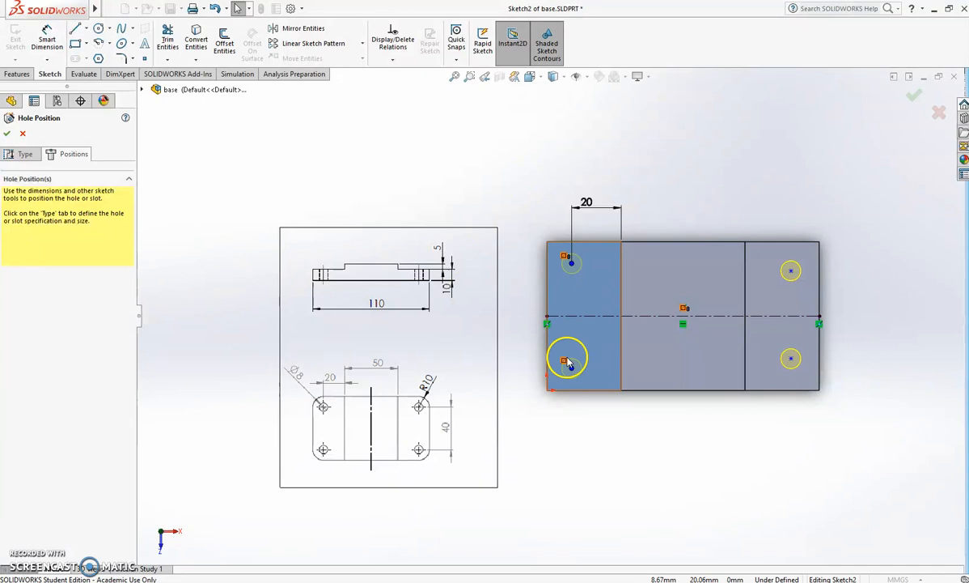
Step: Dimension the two left hole centres 40 mm apart vertically and check the upper one's definition status
right_click_drag(707, 142, 714, 90)
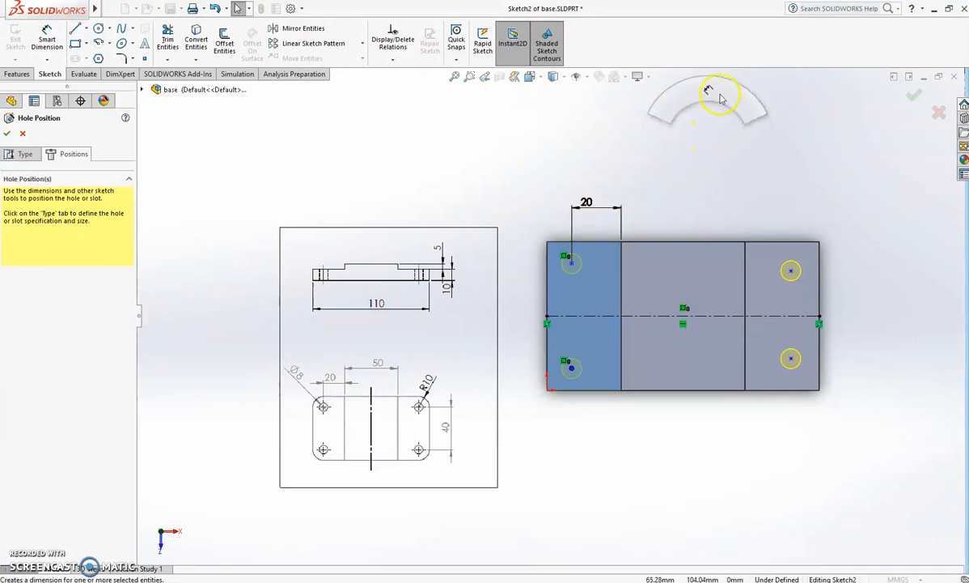
left_click(568, 262)
left_click(572, 368)
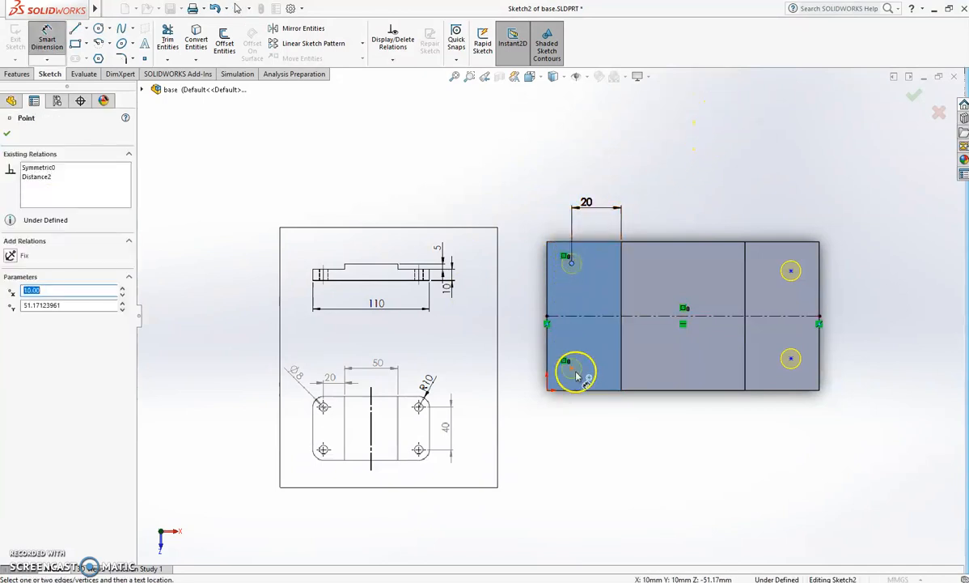
left_click(523, 332)
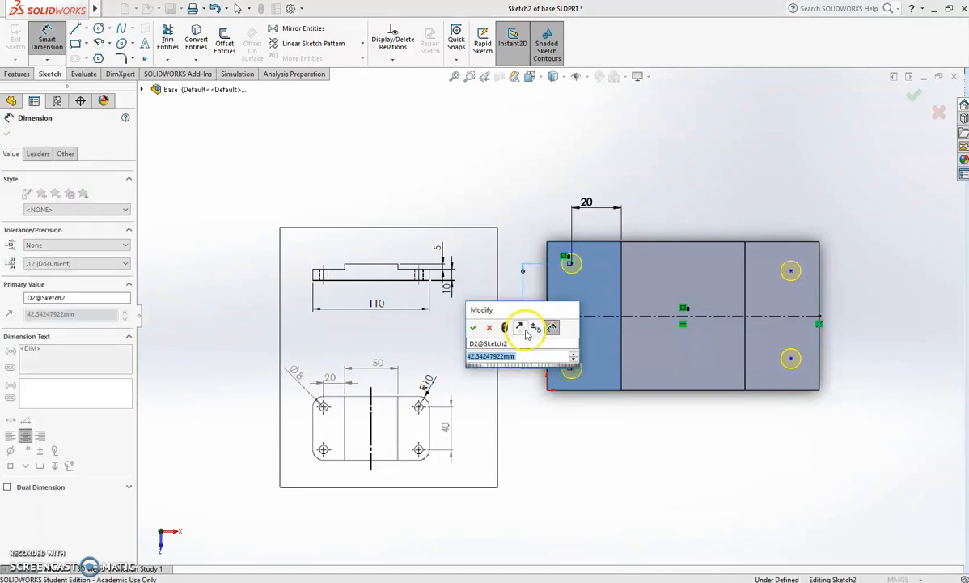
type("40")
key("Return")
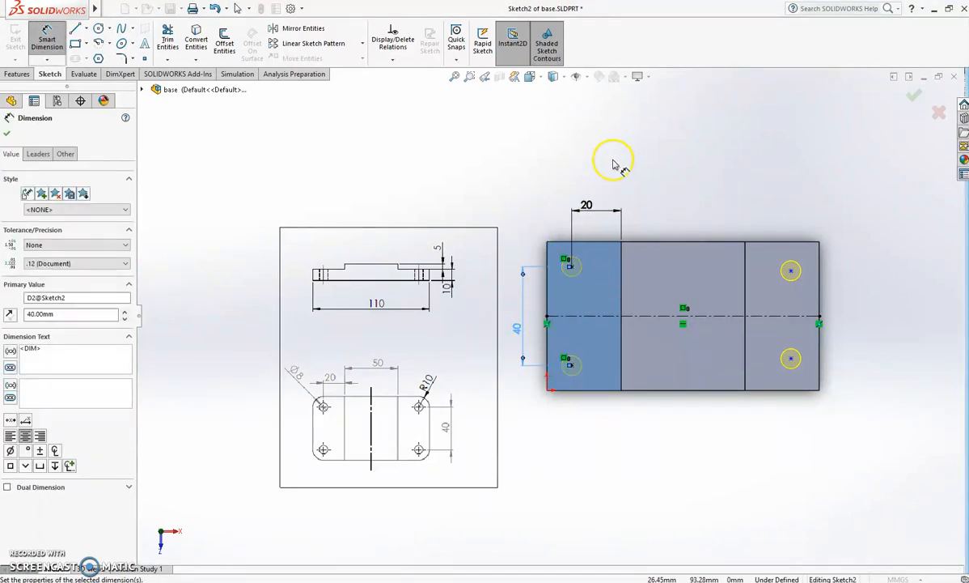
key("Escape")
key("Escape")
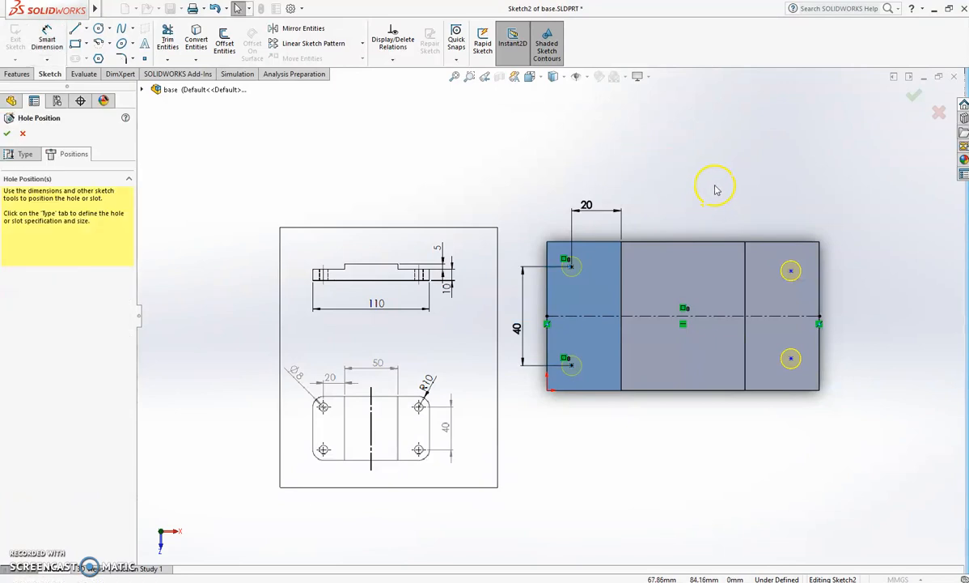
left_click(576, 267)
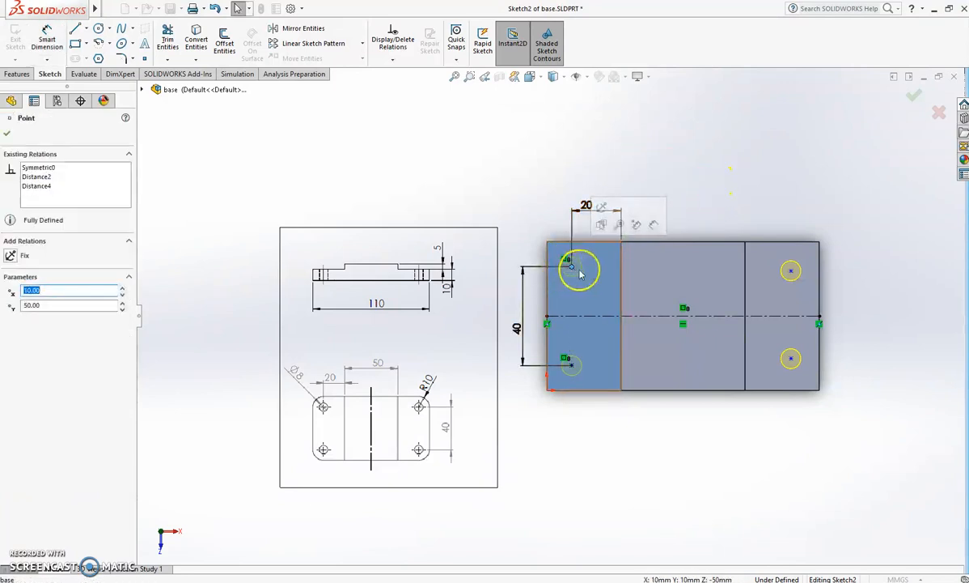
left_click(777, 203)
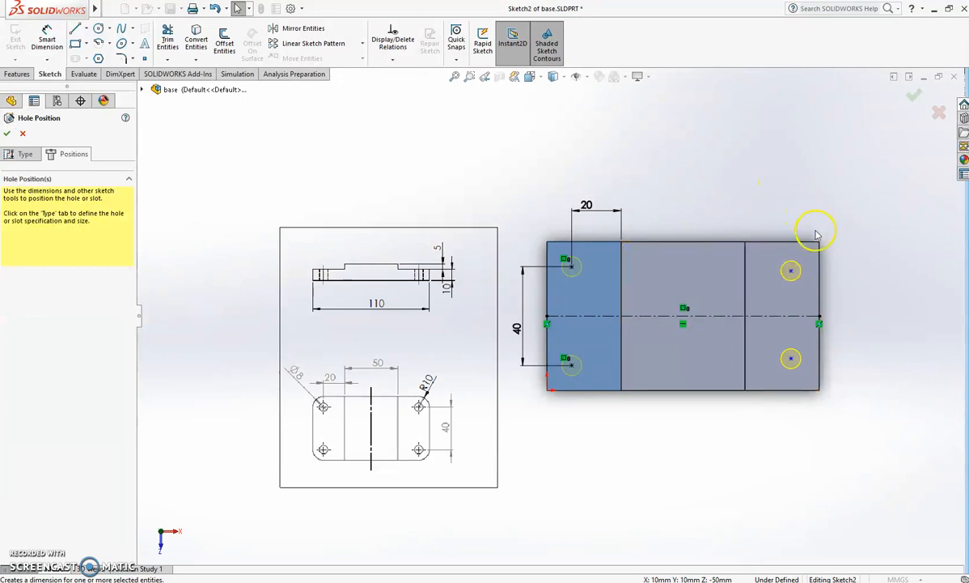
Step: Make the two right hole centres symmetric about the horizontal centerline
left_click(791, 270)
left_click(791, 358, "ctrl")
left_click(793, 316, "ctrl")
left_click(825, 268)
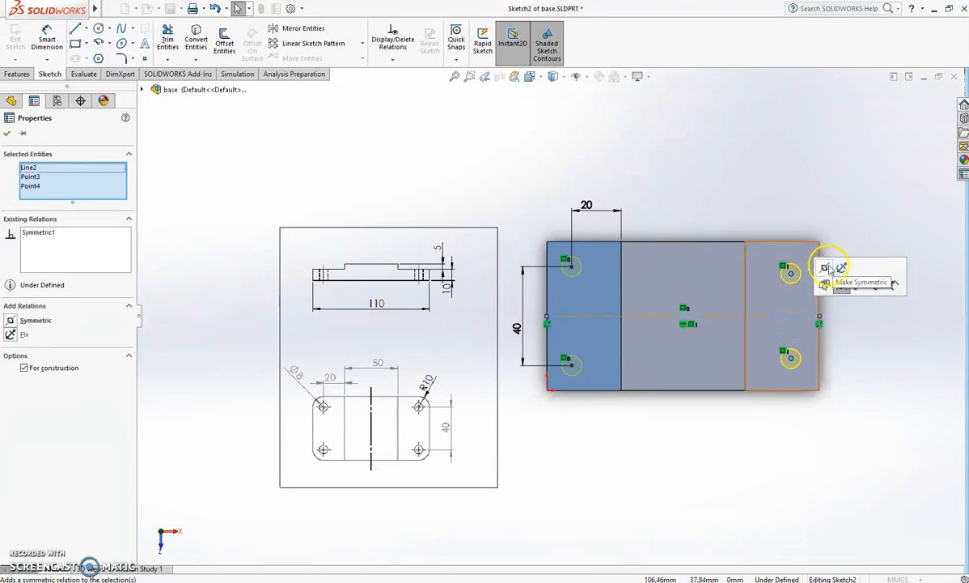
left_click(830, 189)
Step: Dimension the upper-right hole centre 20 mm from the raised block's right edge
right_click_drag(783, 193, 782, 152)
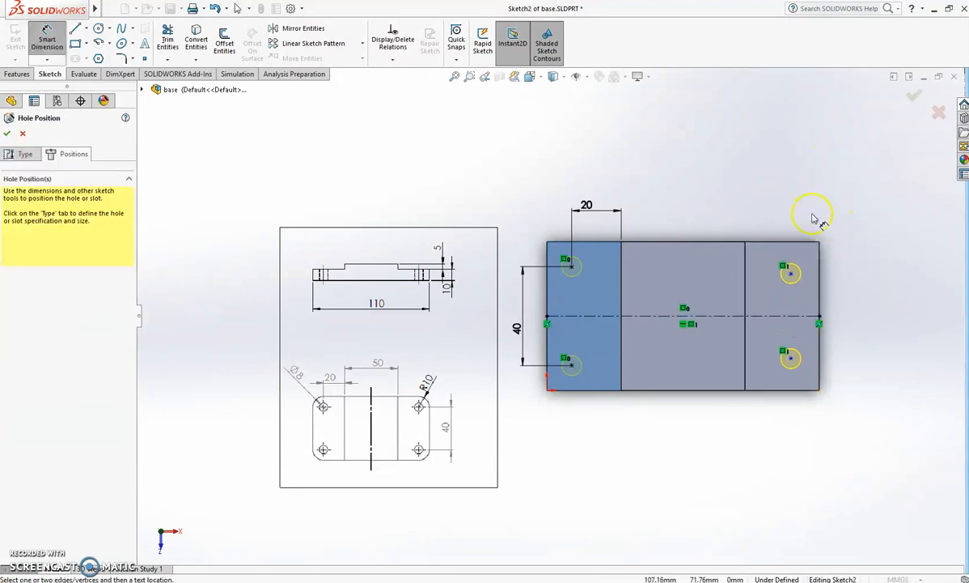
left_click(746, 275)
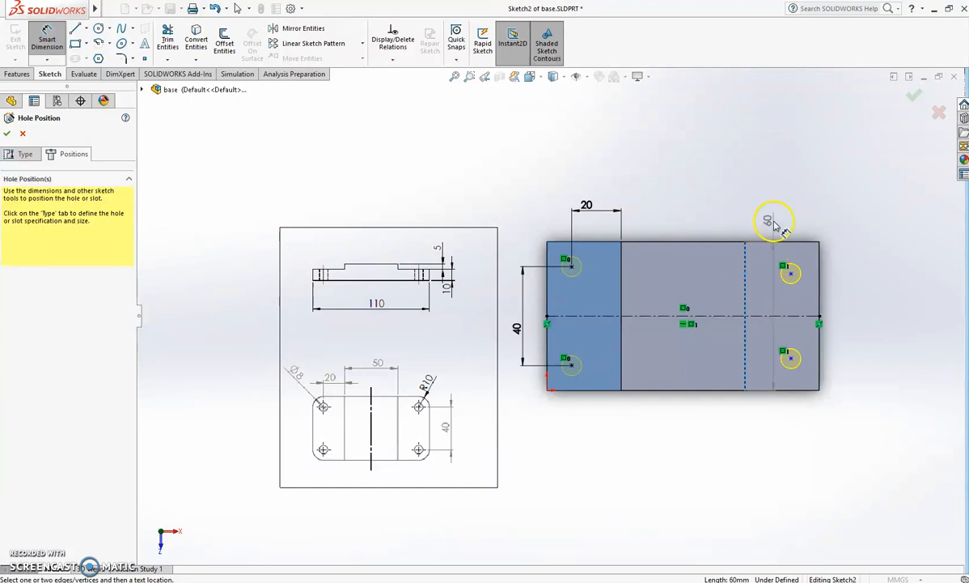
left_click(790, 274)
left_click(781, 220)
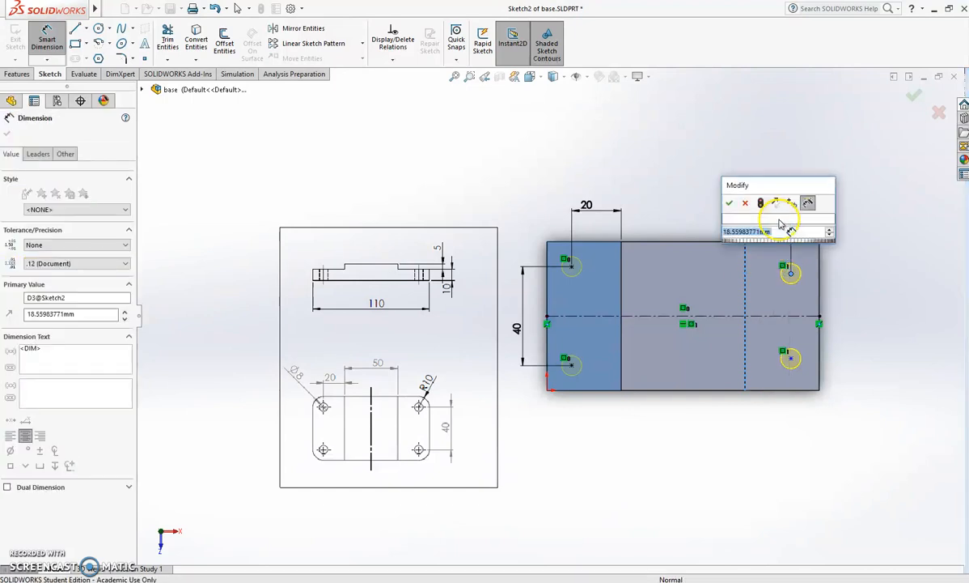
type("20")
key("Return")
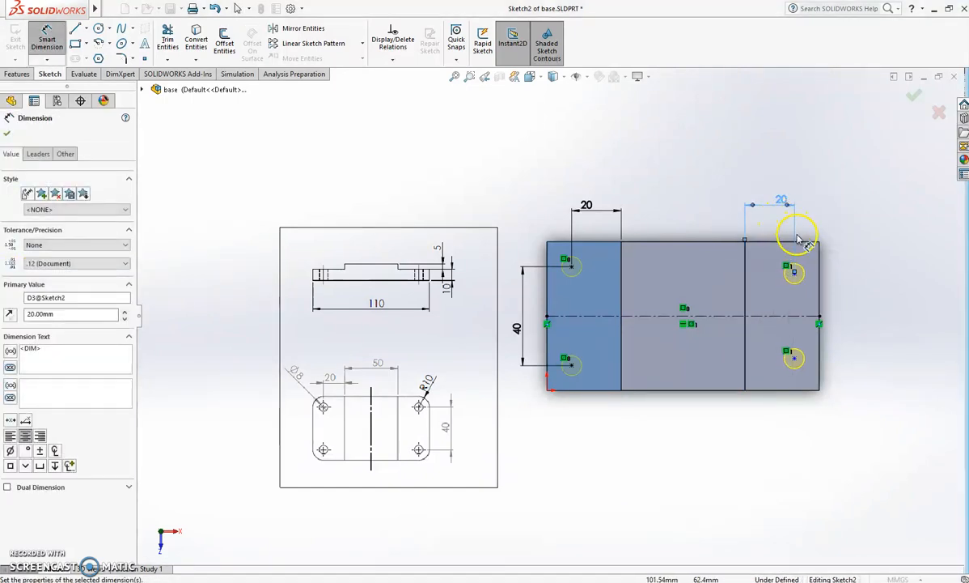
left_click_drag(794, 272, 795, 357)
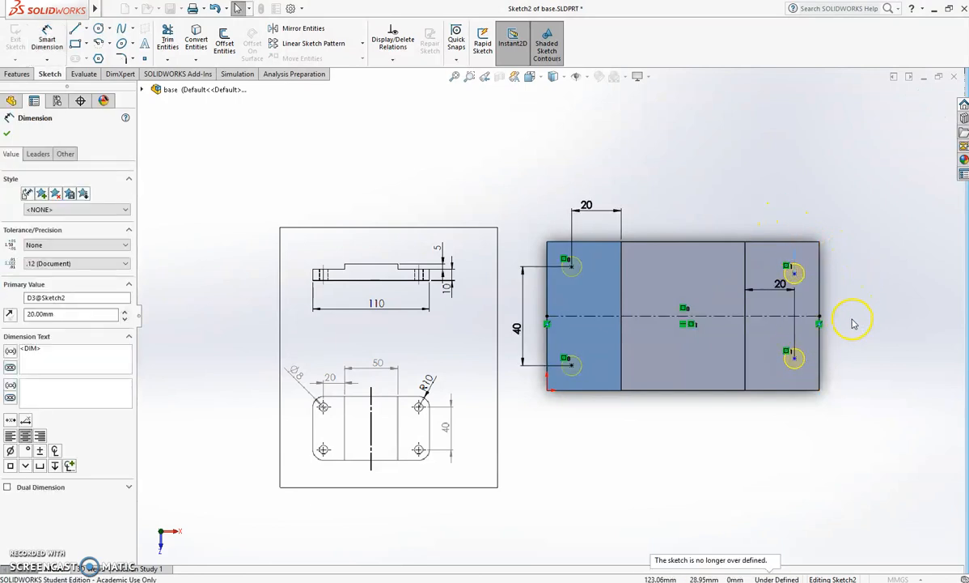
left_click(853, 323)
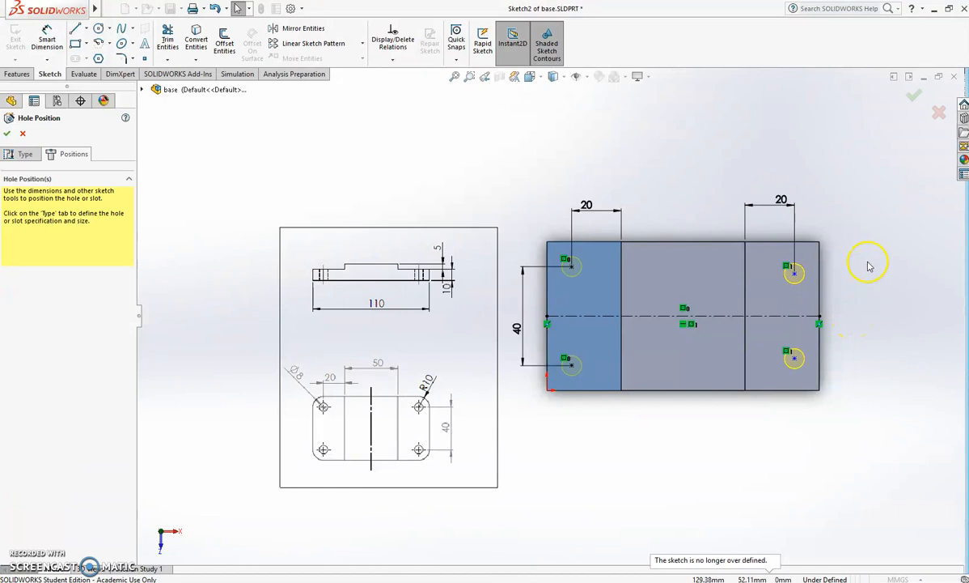
Step: Dimension the two right hole centres 40 mm apart vertically and finish the Hole Wizard feature
right_click_drag(867, 268, 869, 212)
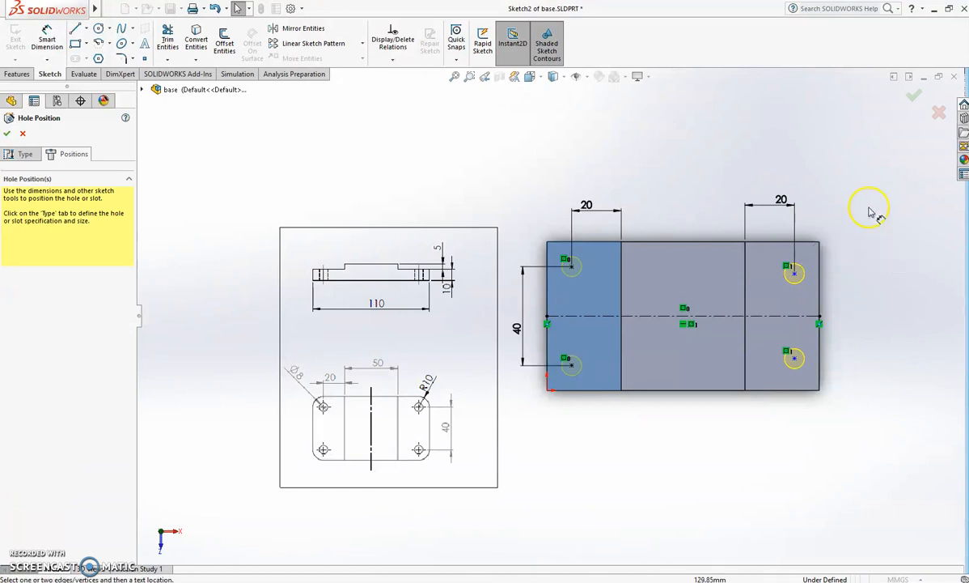
left_click(795, 358)
left_click(794, 273)
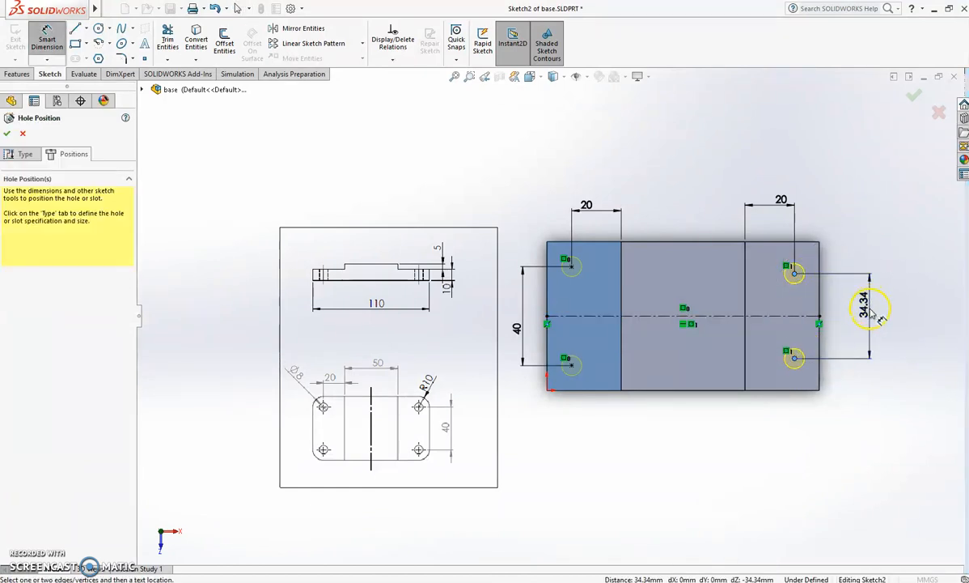
left_click(871, 328)
type("40")
key("Return")
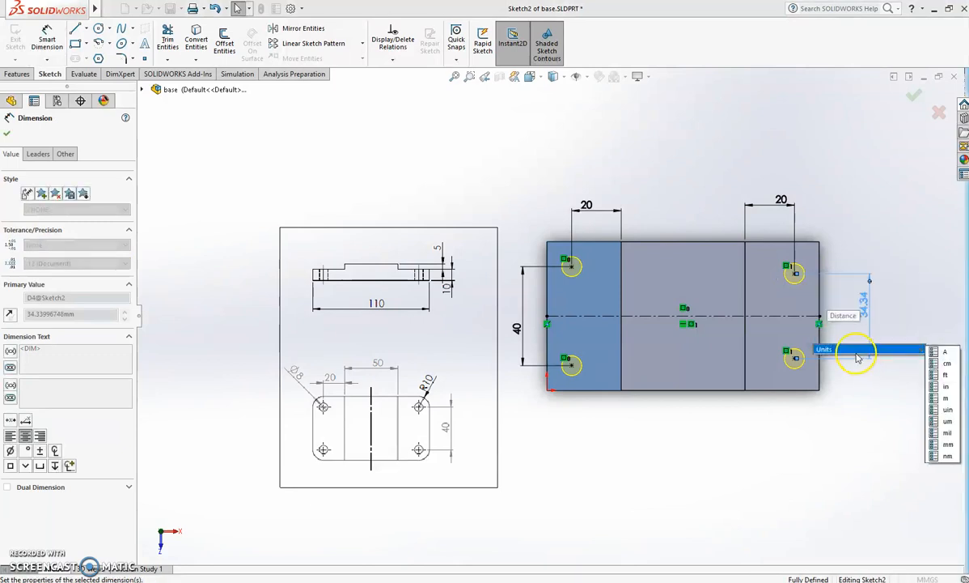
left_click(857, 199)
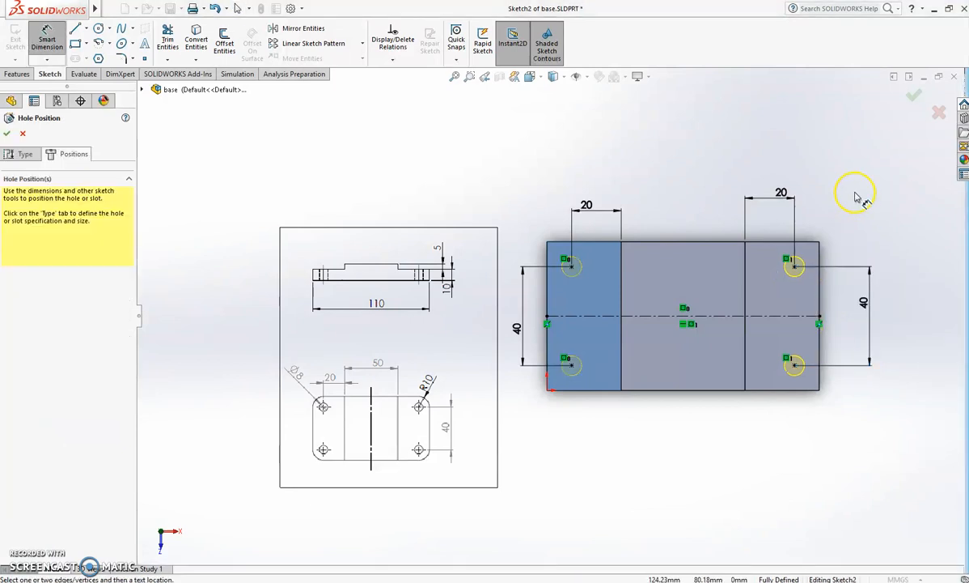
key("Escape")
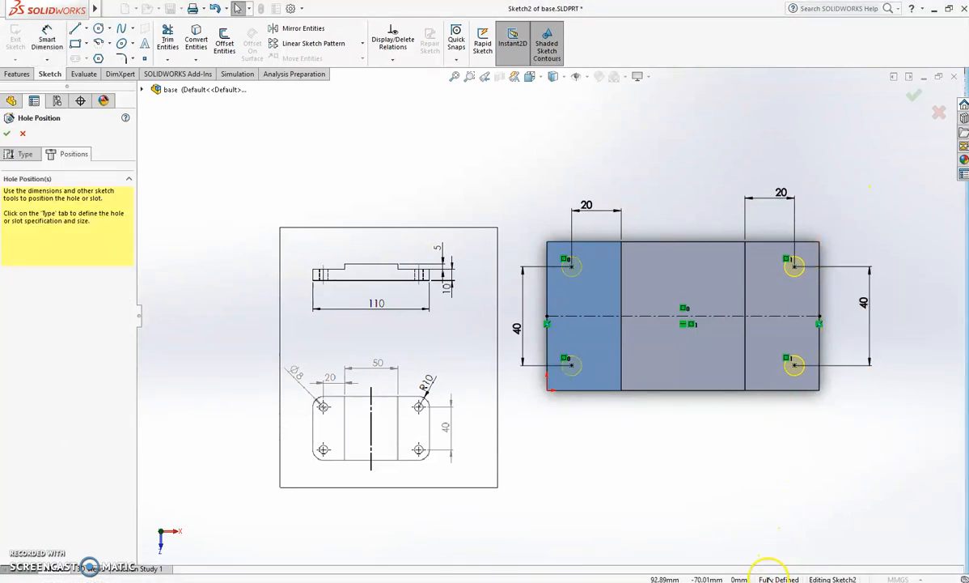
left_click(911, 98)
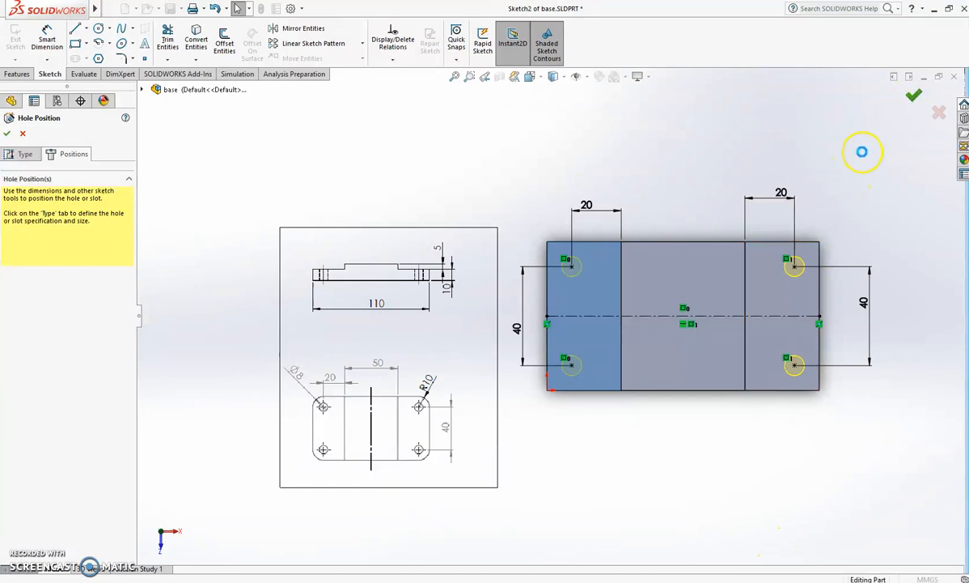
Step: Examine the four holes in the plate and the hole profile sketch up close from several angles
middle_click_drag(730, 187, 594, 255)
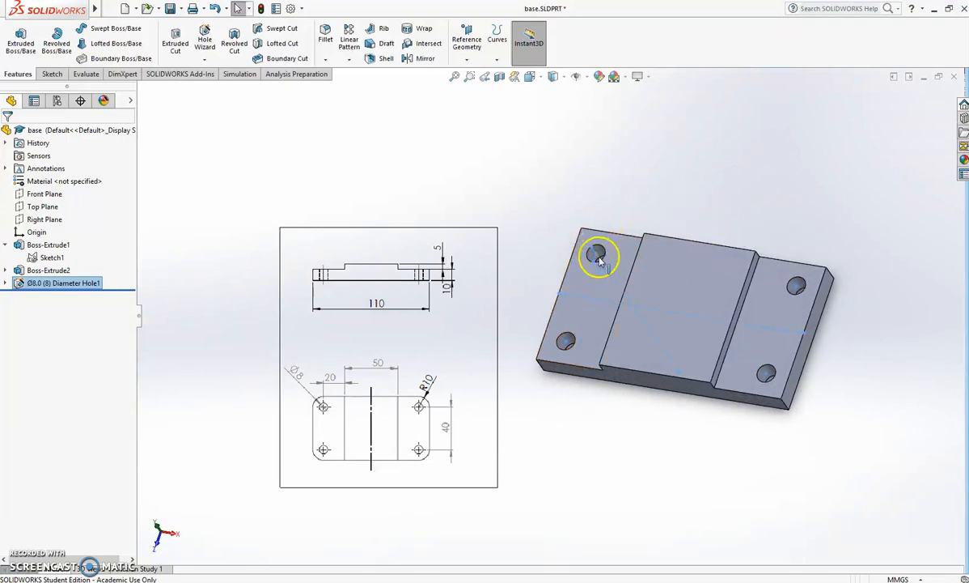
scroll(598, 256, "down", 10)
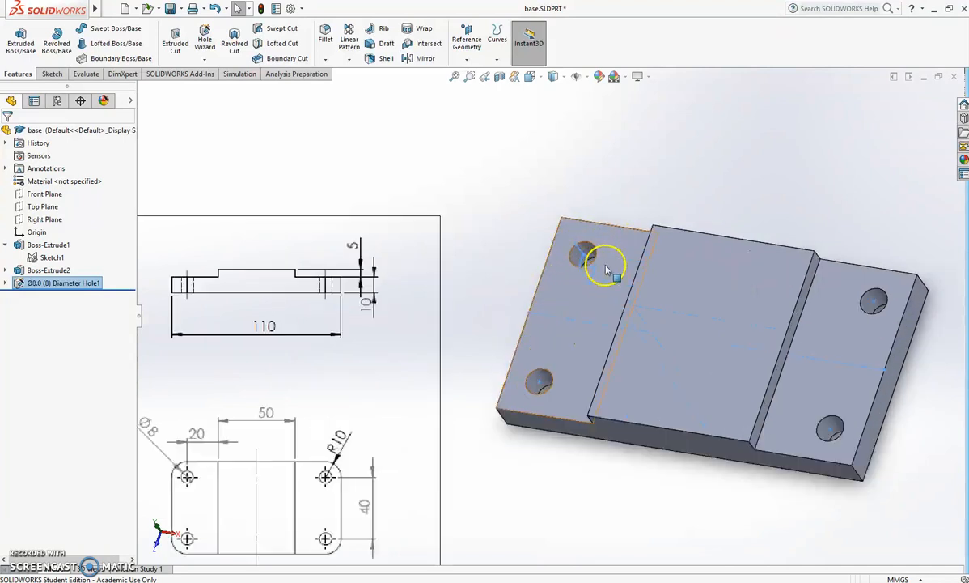
middle_click_drag(608, 251, 545, 288)
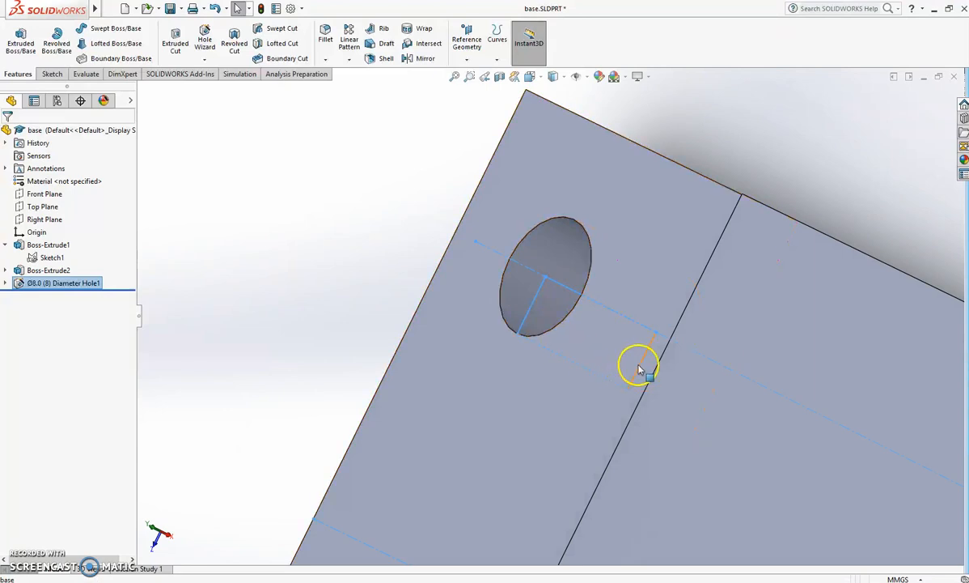
scroll(571, 331, "up", 3)
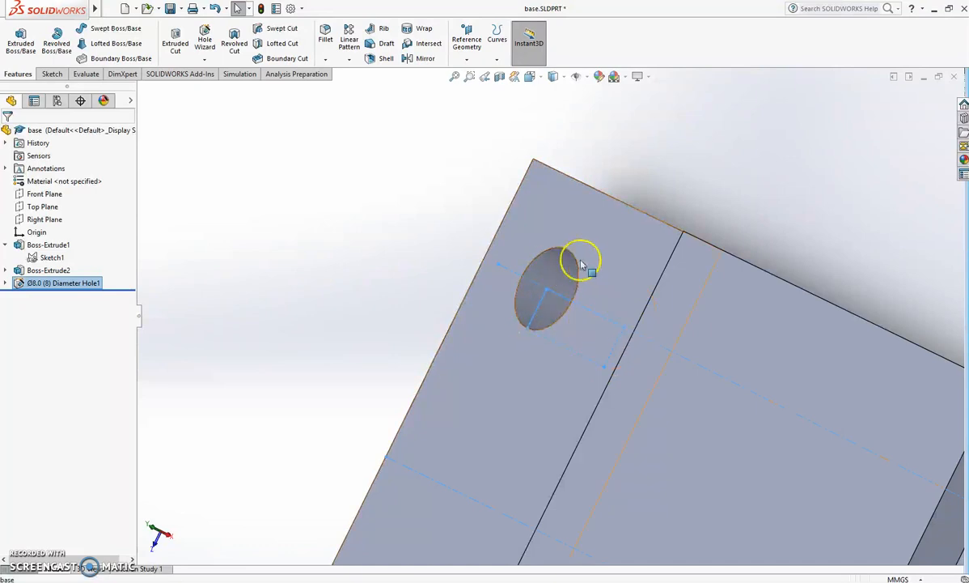
scroll(588, 292, "up", 3)
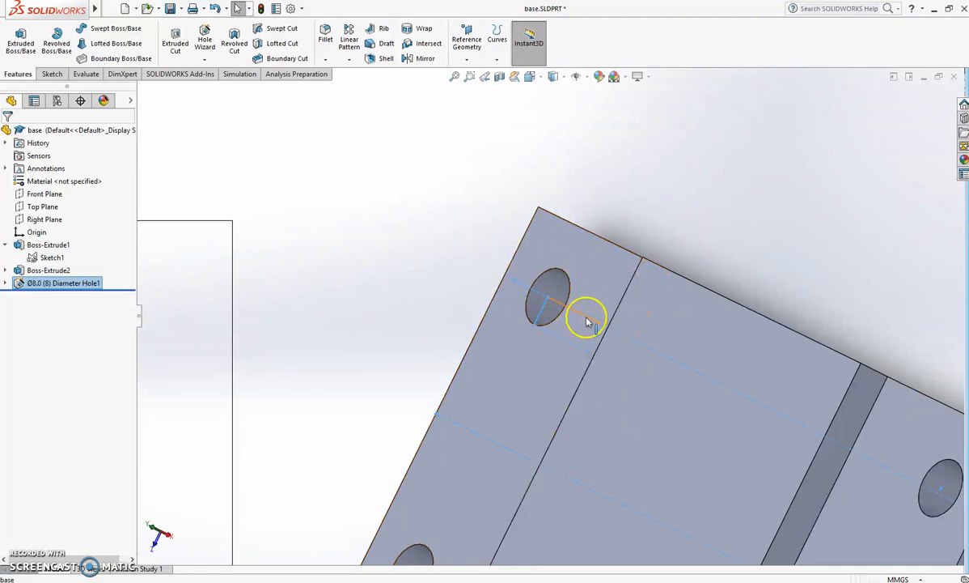
scroll(567, 320, "up", 2)
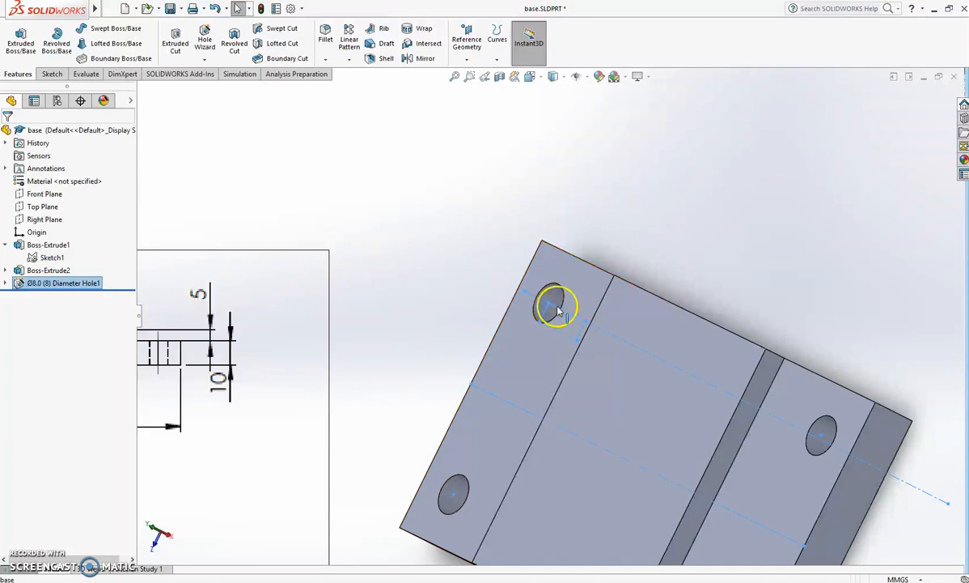
scroll(551, 310, "up", 2)
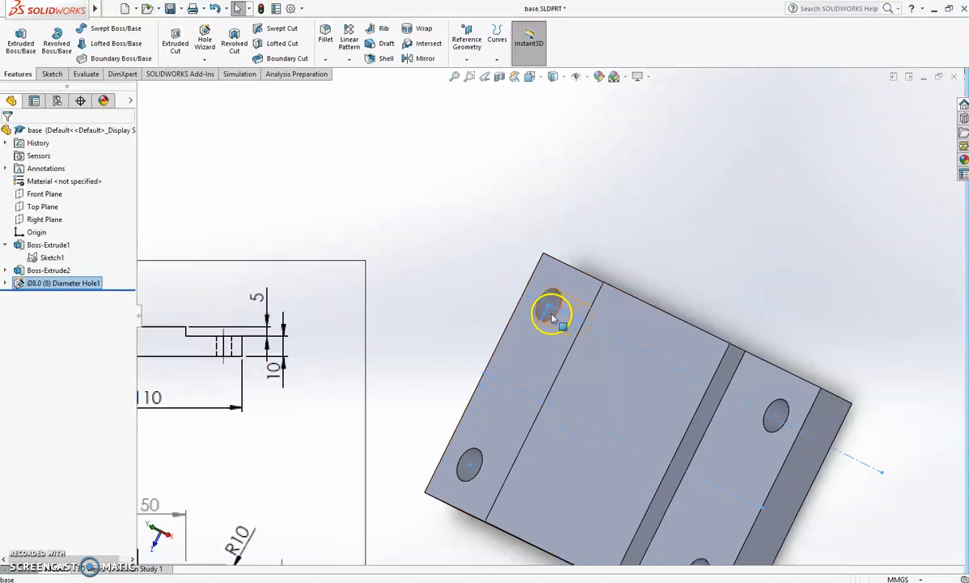
middle_click_drag(686, 288, 732, 271)
scroll(770, 301, "up", 1)
middle_click_drag(773, 303, 719, 297)
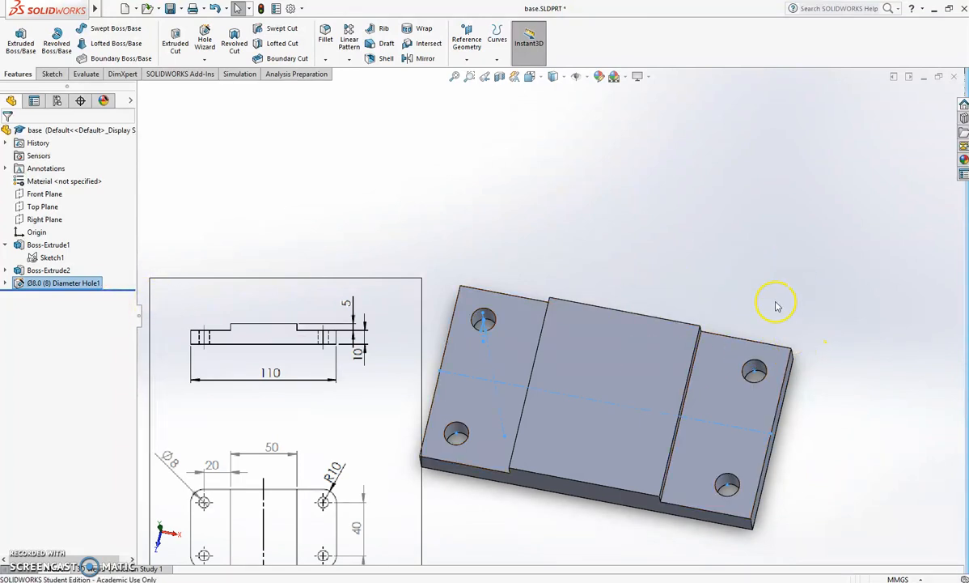
left_click(635, 218)
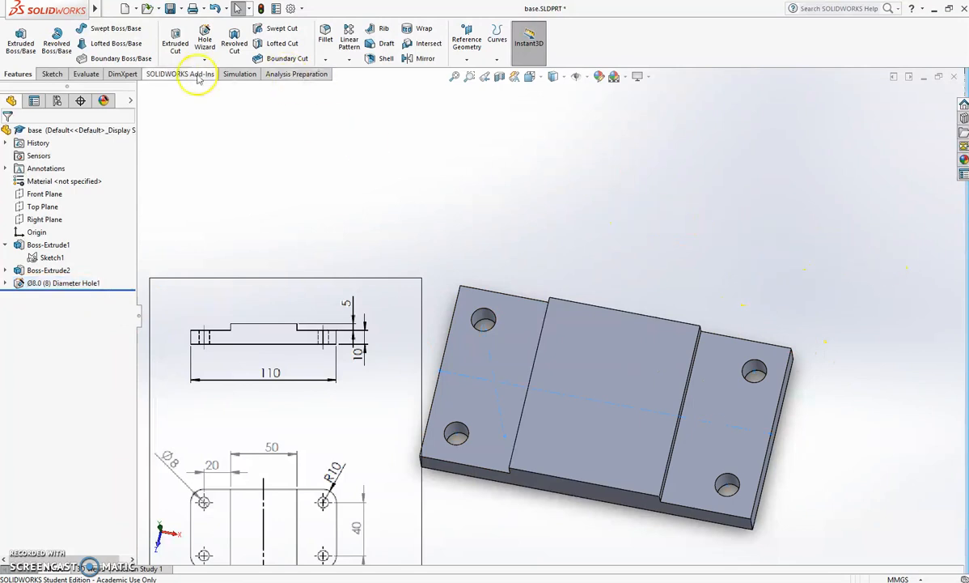
Step: Fillet the plate's four vertical corner edges with a symmetric 10 mm radius, using full preview
left_click(326, 38)
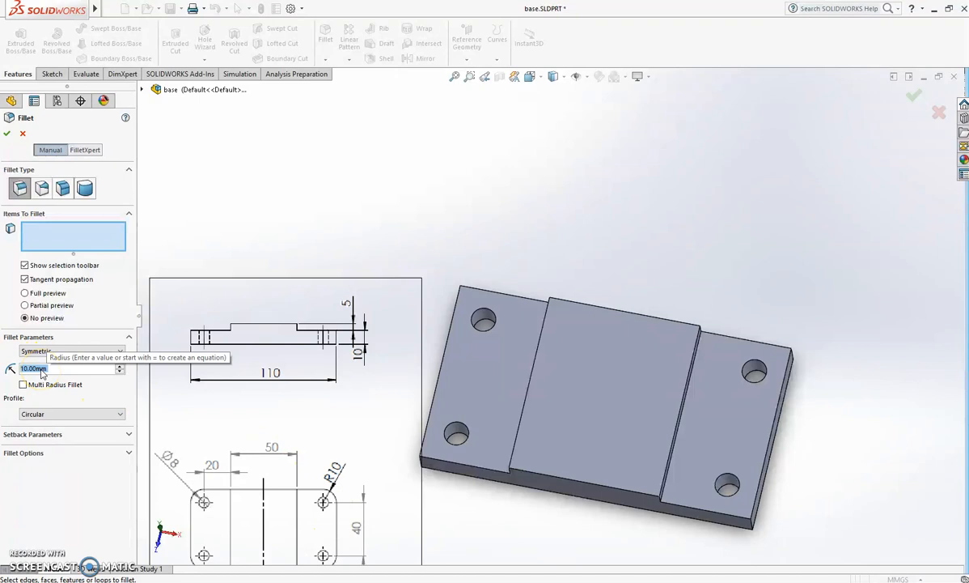
left_click(68, 252)
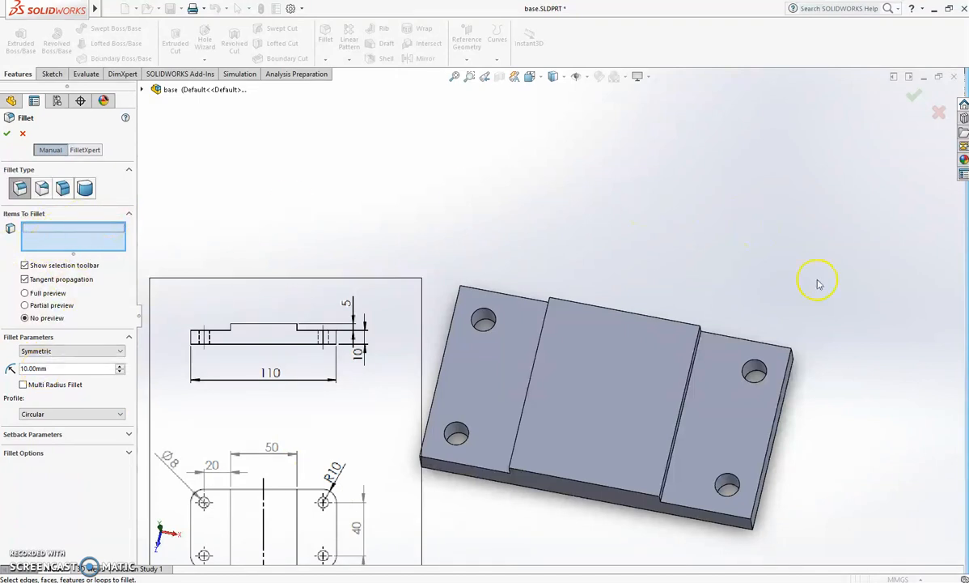
middle_click_drag(855, 317, 793, 472)
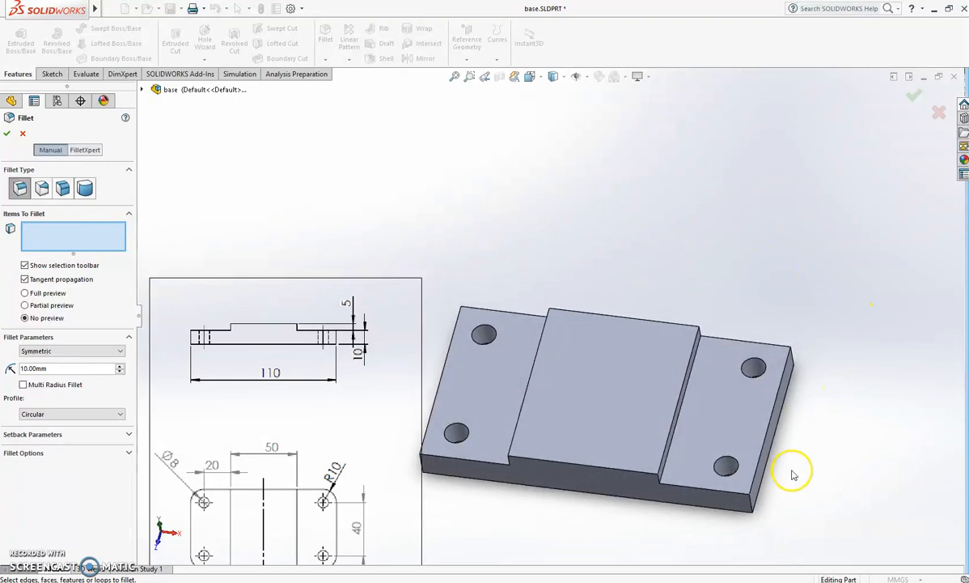
left_click(751, 506)
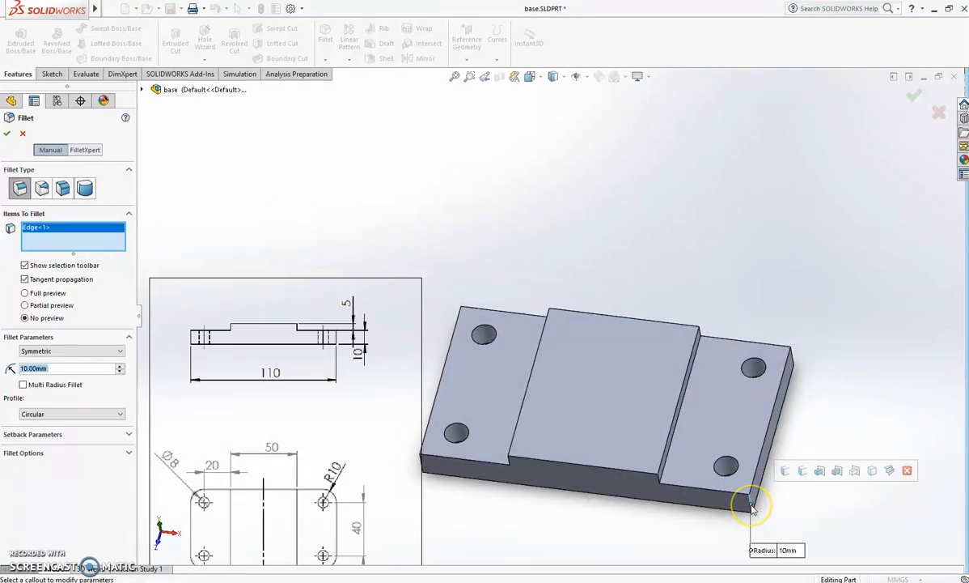
left_click(838, 470)
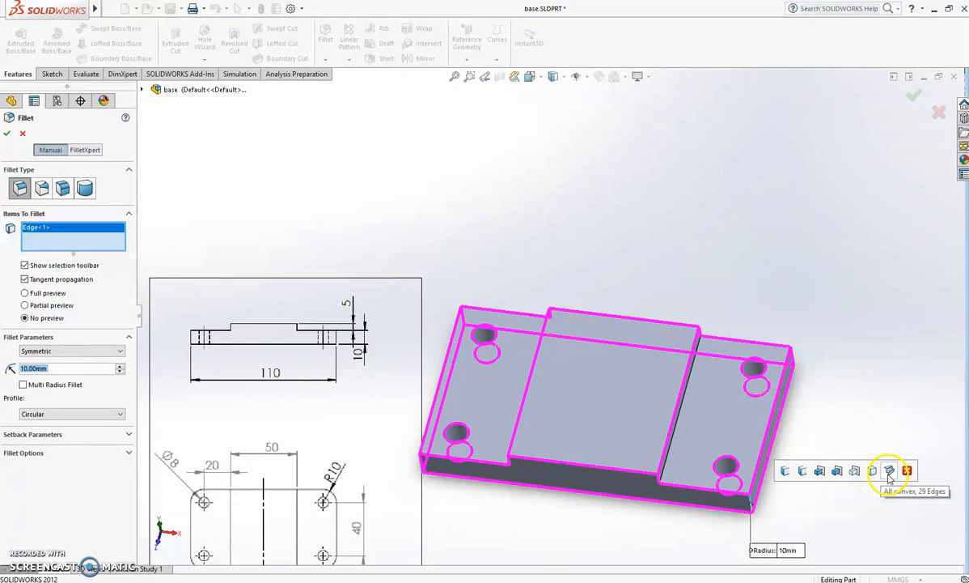
left_click(804, 472)
middle_click_drag(809, 483, 803, 279)
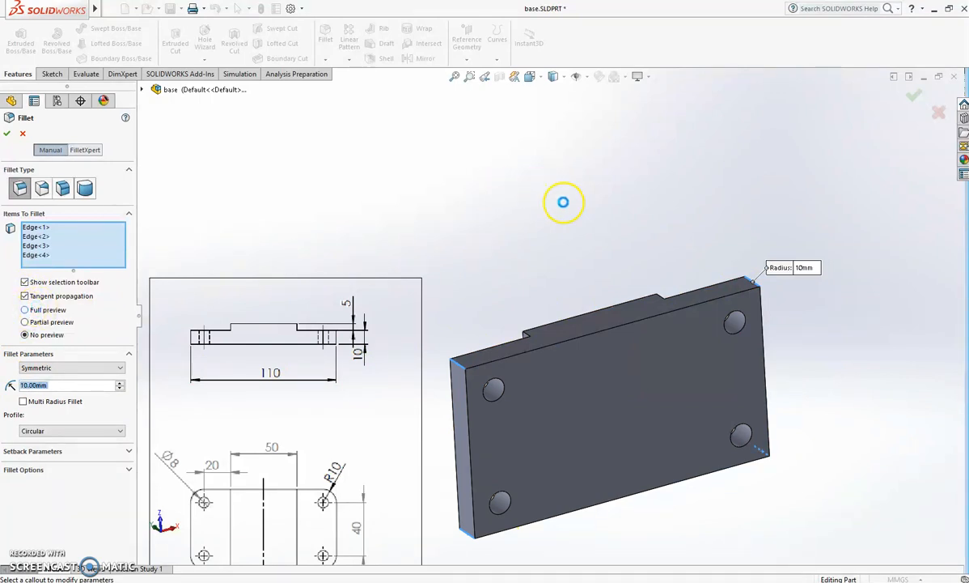
middle_click_drag(639, 228, 630, 296)
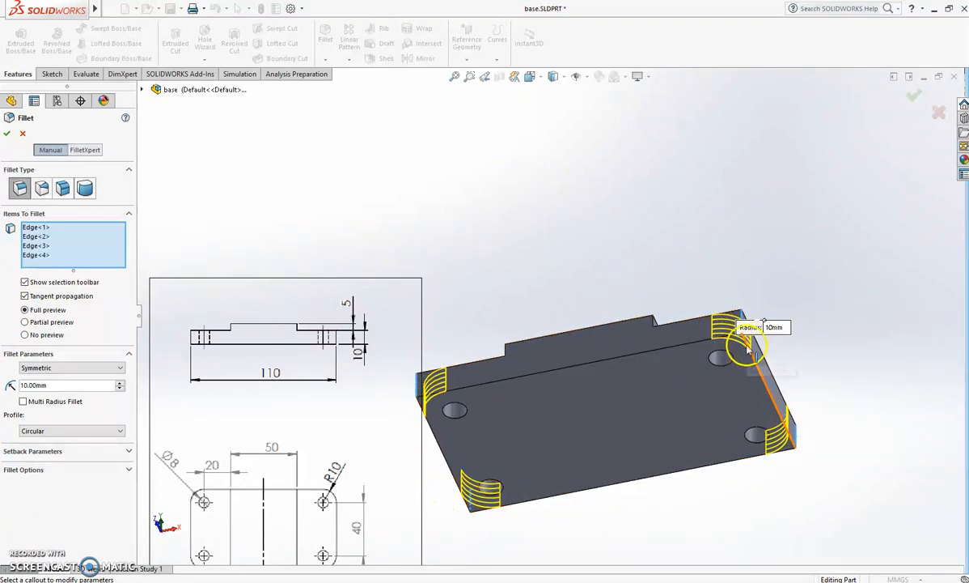
middle_click_drag(506, 382, 728, 339)
scroll(782, 267, "up", 3)
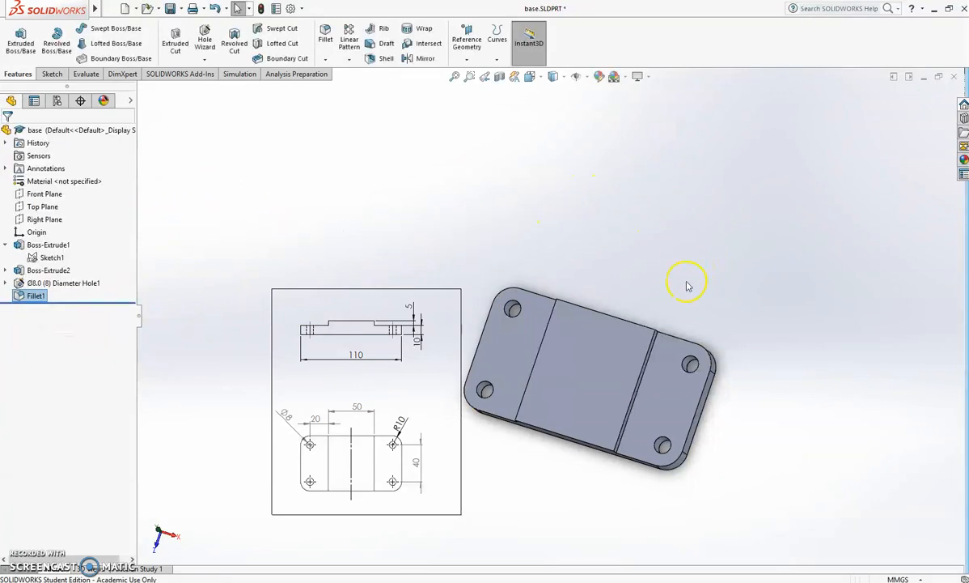
Step: Set the plate's overall length to 150 mm and rebuild the part
middle_click_drag(682, 304, 688, 207)
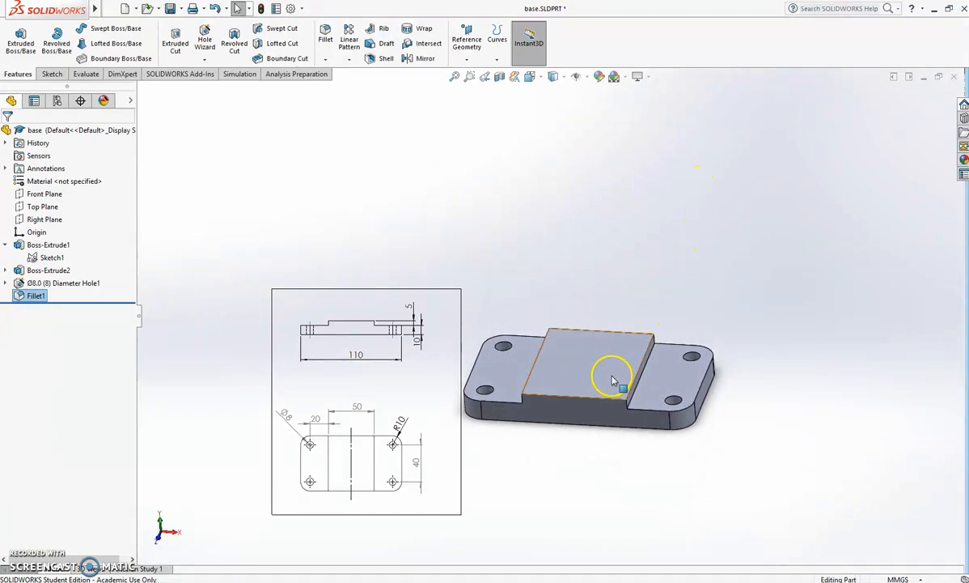
left_click(642, 404)
middle_click_drag(736, 275, 733, 333)
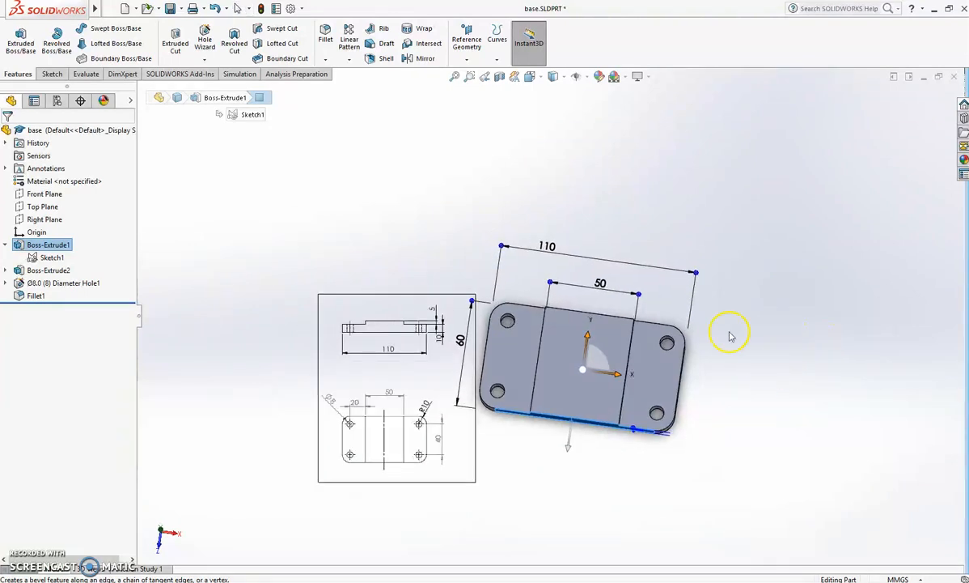
double_click(553, 252)
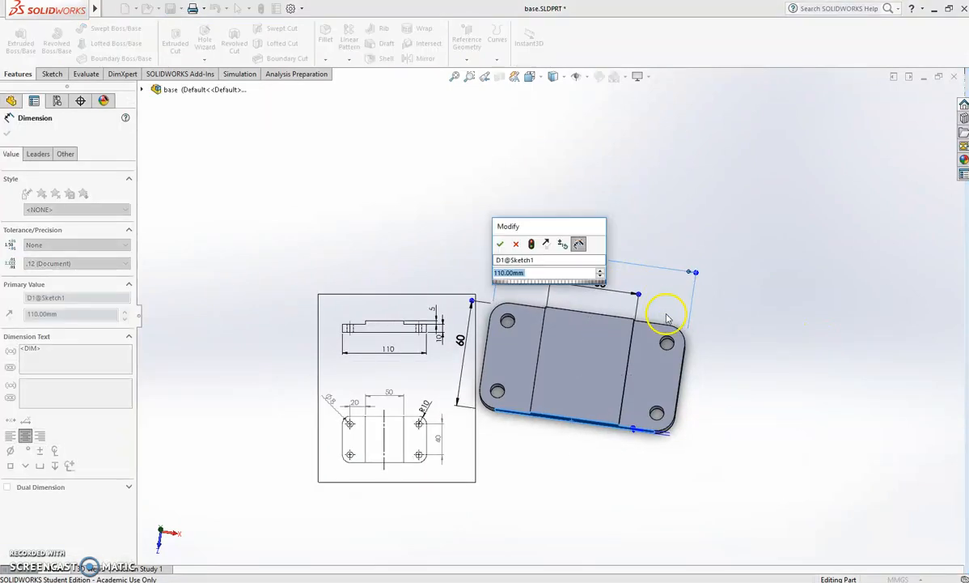
type("150")
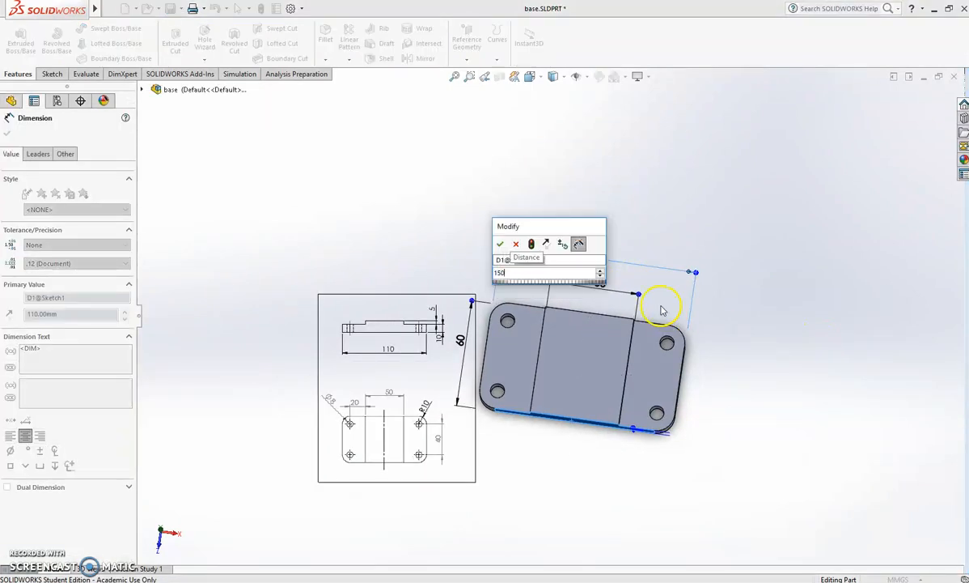
key("Return")
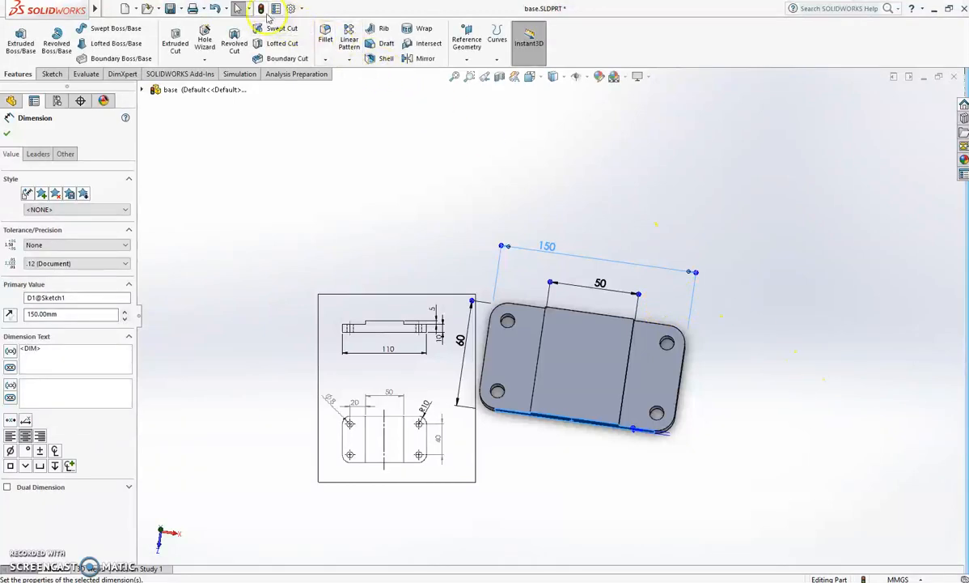
left_click(747, 256)
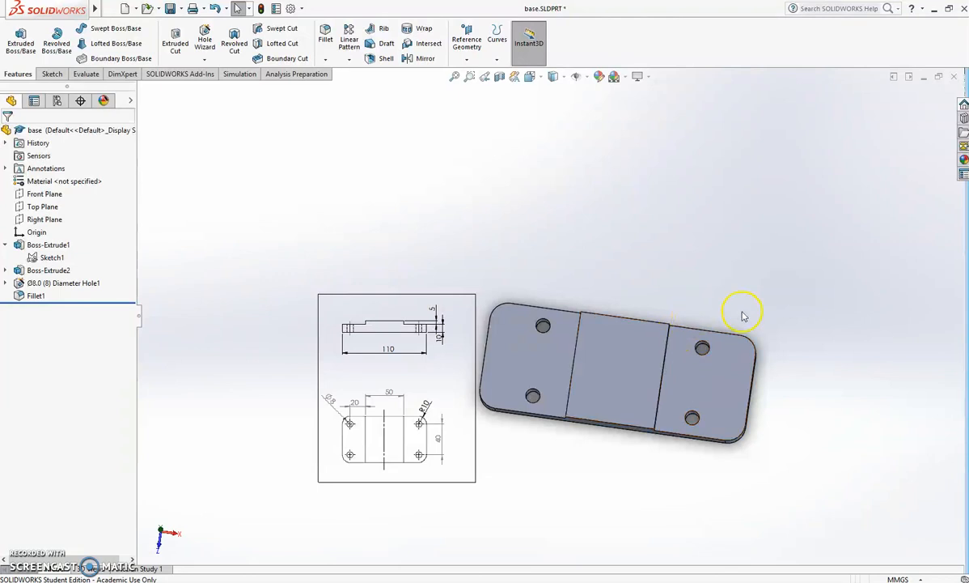
Step: Try a plate width of 80 mm with a rebuild, and undo both the length and width changes
left_click(723, 370)
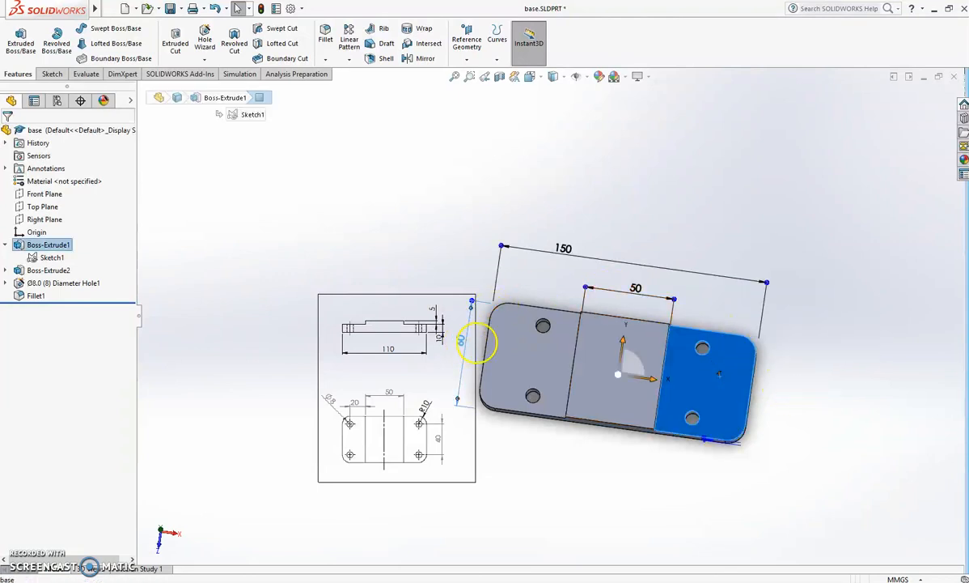
double_click(459, 333)
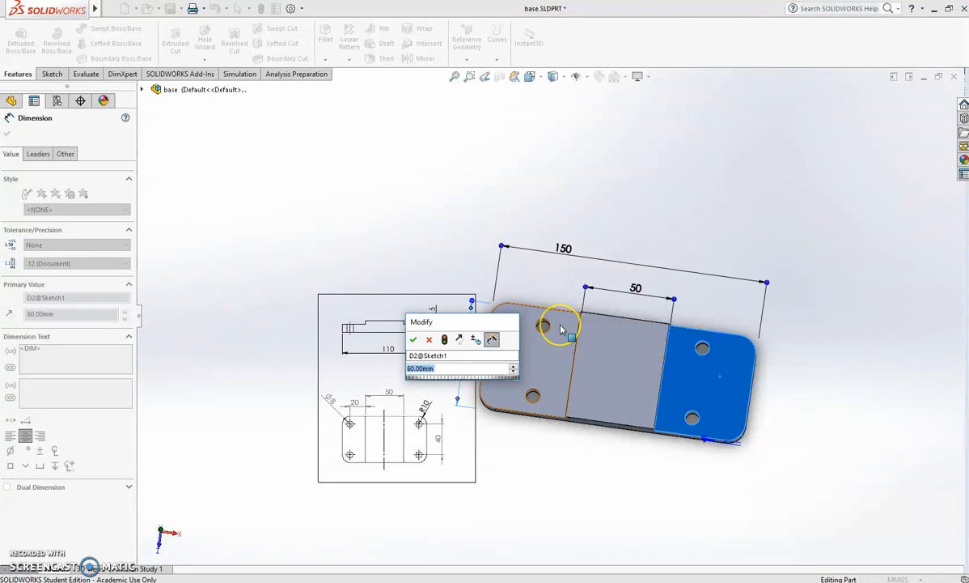
type("80")
key("Return")
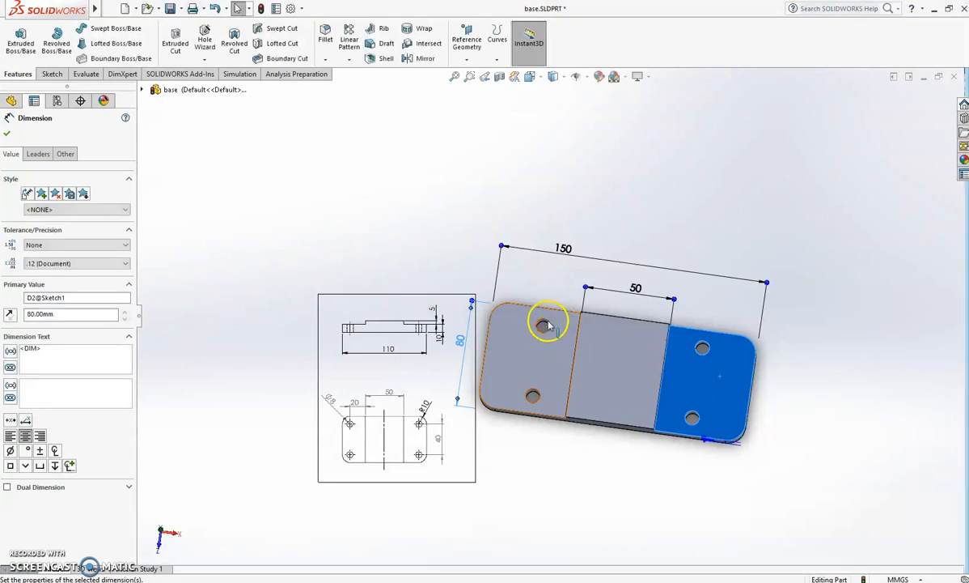
left_click(261, 8)
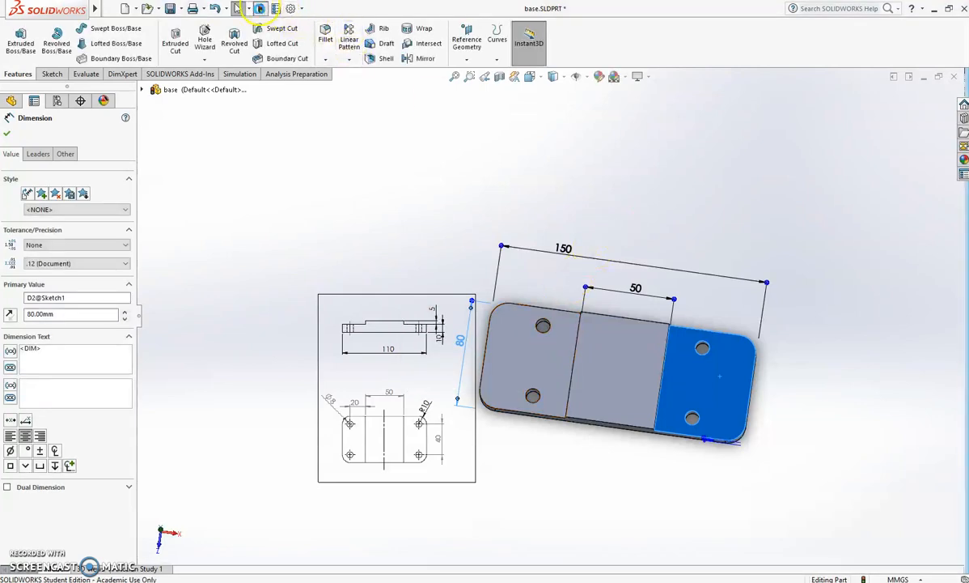
left_click(215, 9)
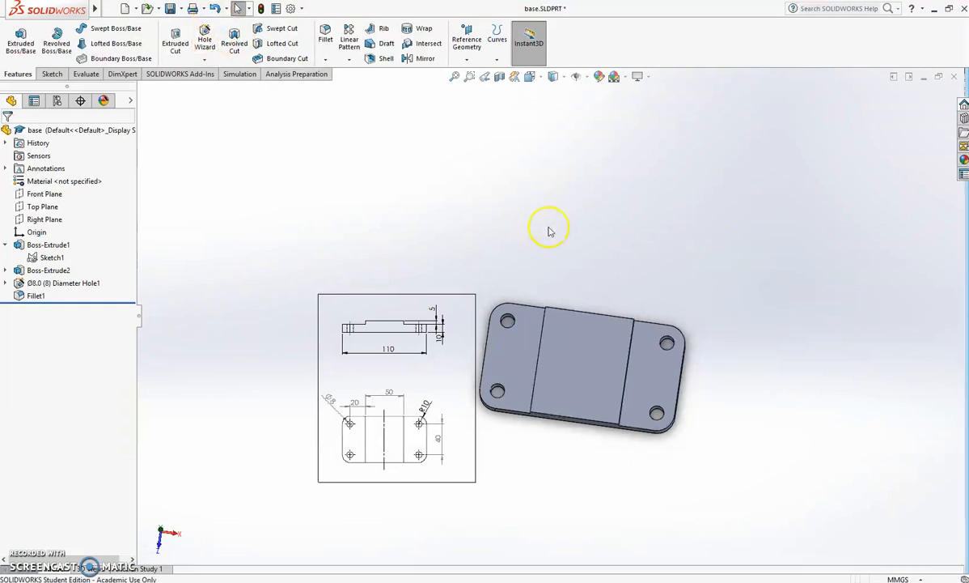
Step: Check the sketch dimensions shown for the raised block and save the part
left_click(584, 364)
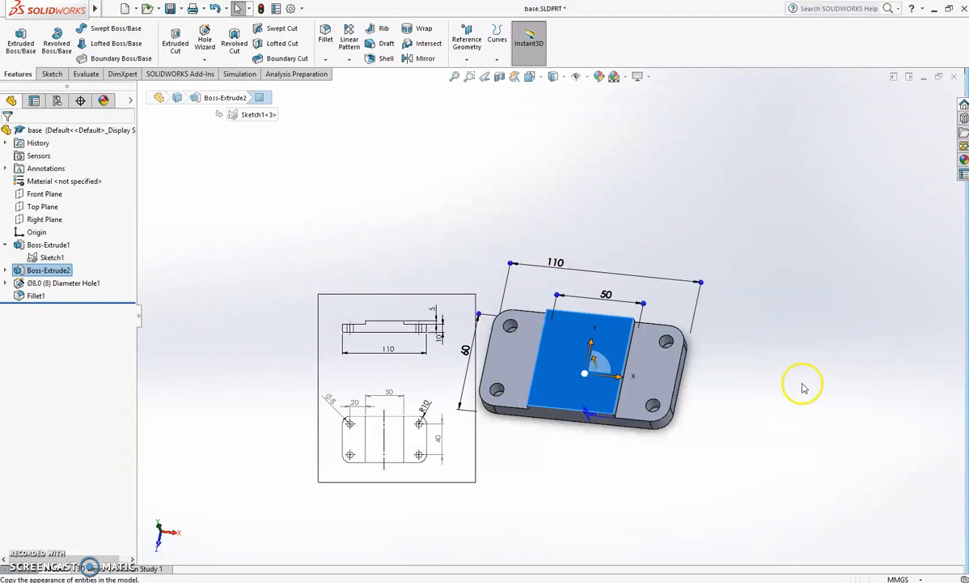
left_click(557, 447)
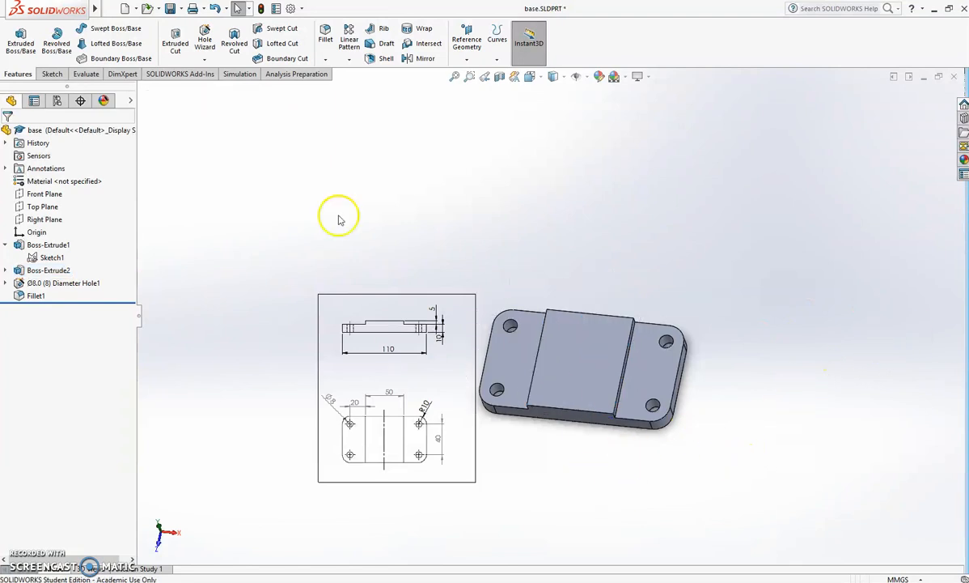
left_click(170, 9)
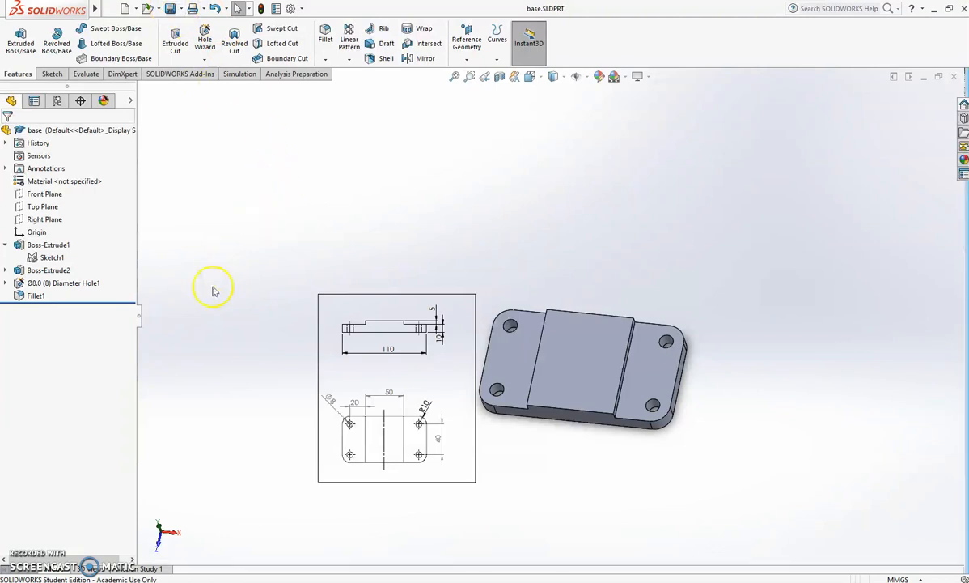